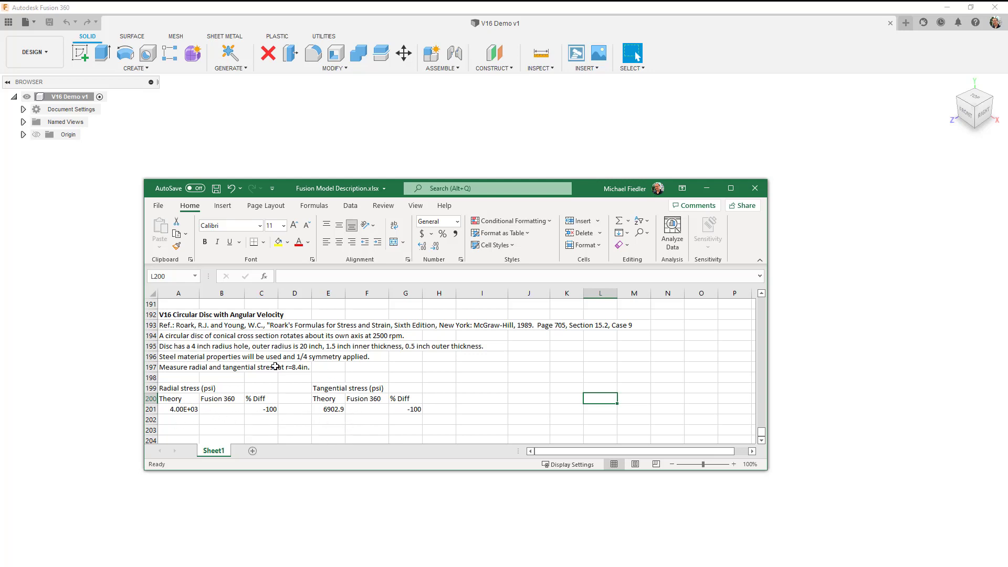
Move the spreadsheet out of the way and start a sketch on the XY plane, viewed from the front.
drag(581, 188, 0, 205)
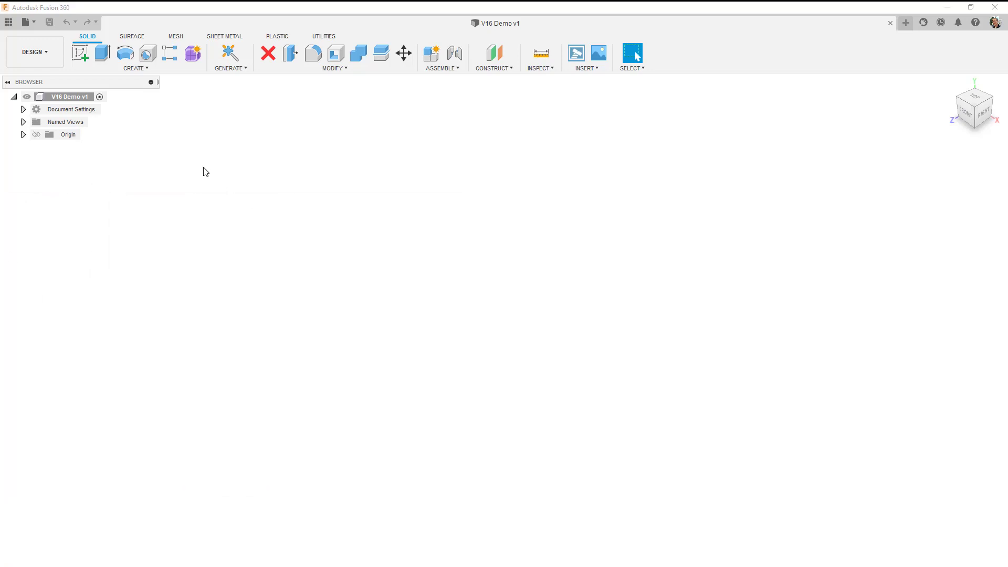
click(82, 54)
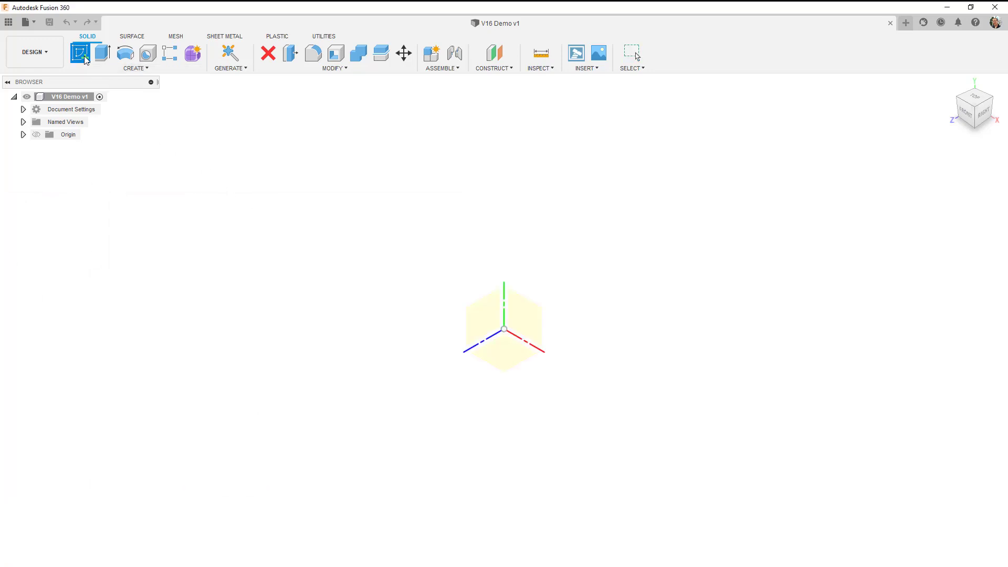
click(536, 319)
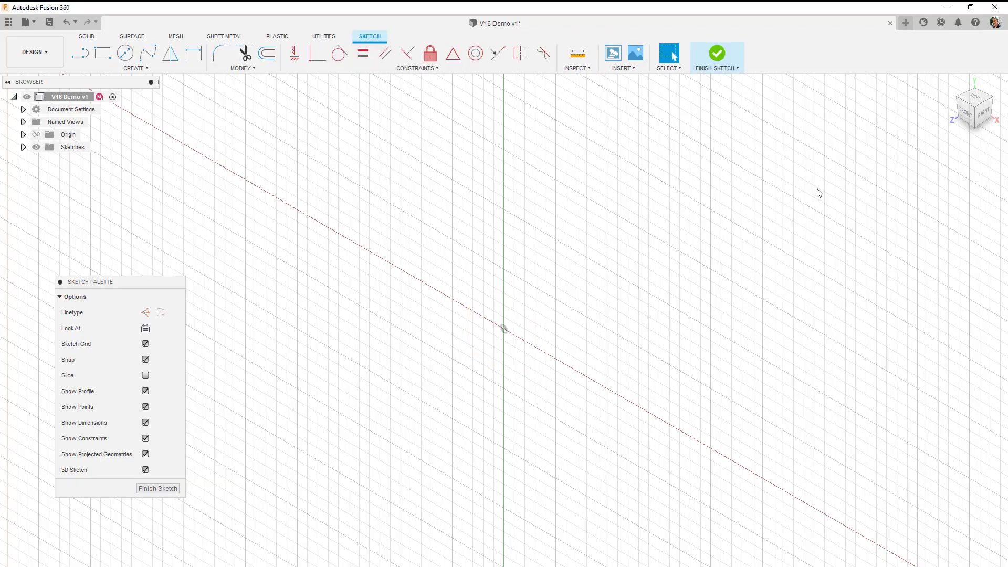
click(966, 116)
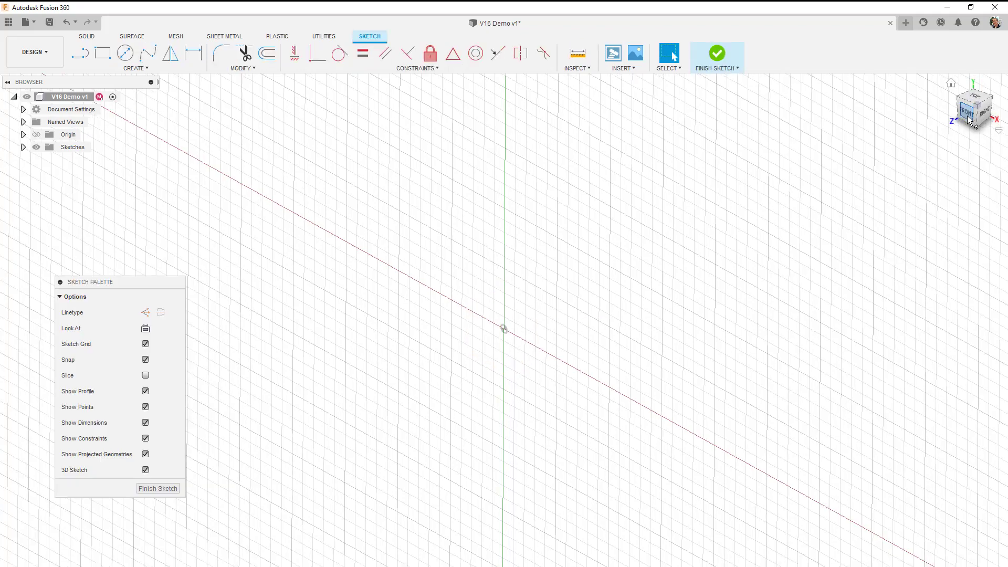
Draw a vertical line about 1.6 in long, crossing the horizontal axis just to the right of the origin.
key(l)
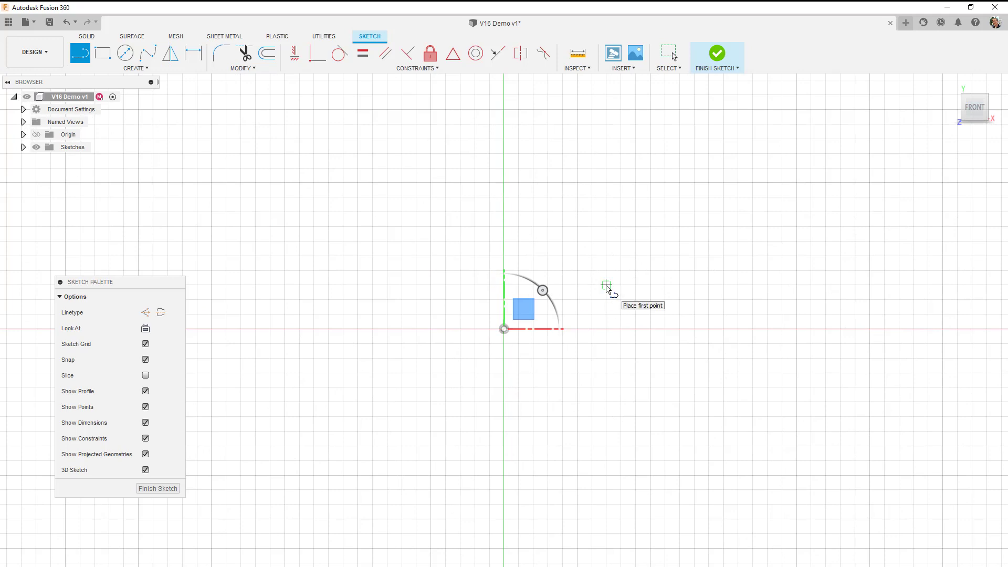
click(578, 286)
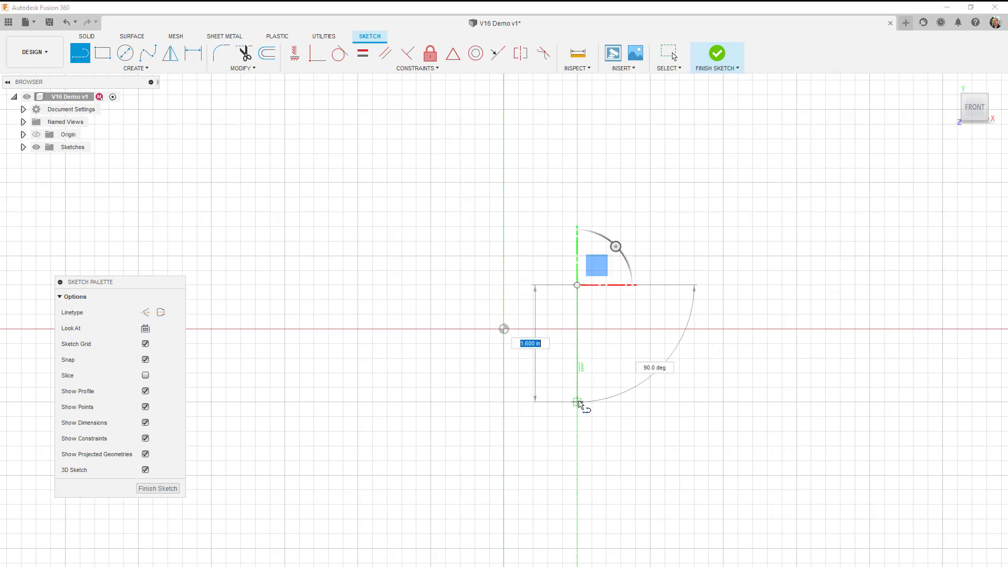
click(577, 402)
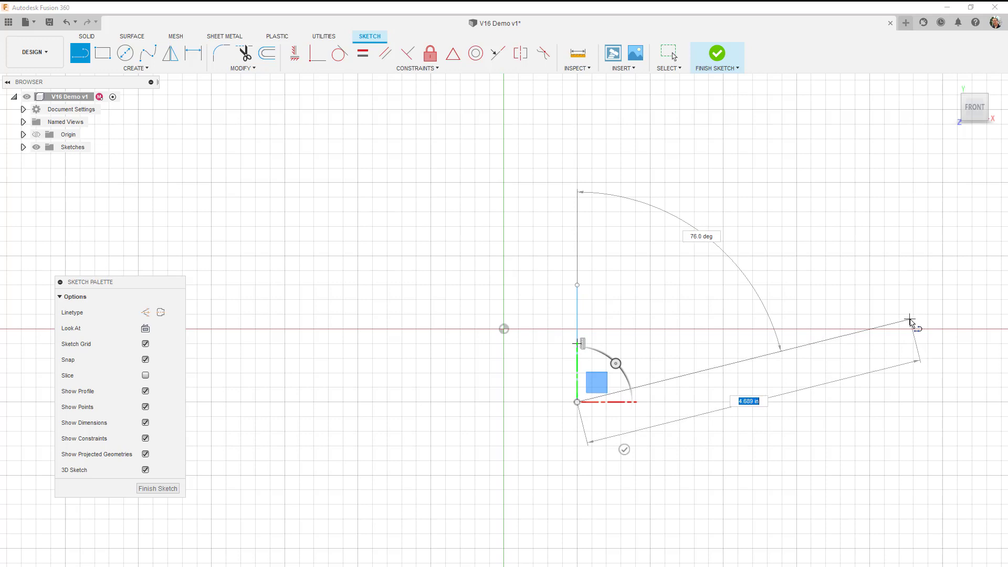
key(Escape)
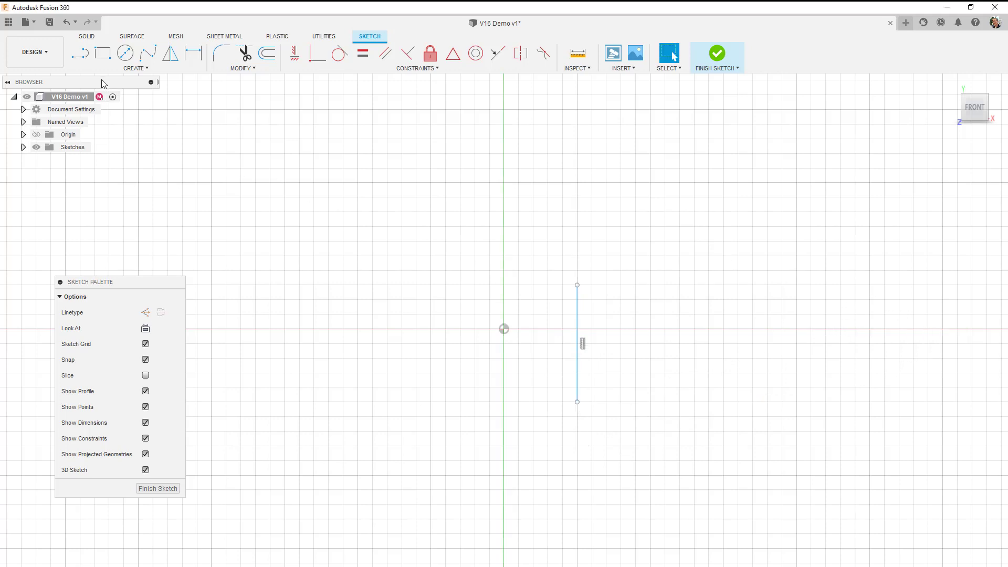
Draw a second, shorter vertical line across the horizontal axis, well to the right of the first line.
click(84, 56)
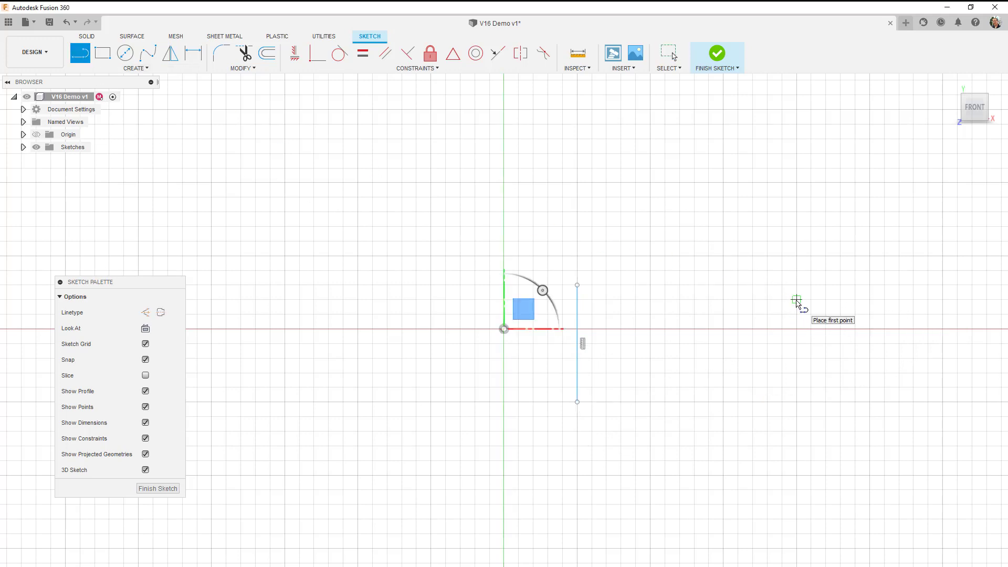
click(796, 299)
click(797, 373)
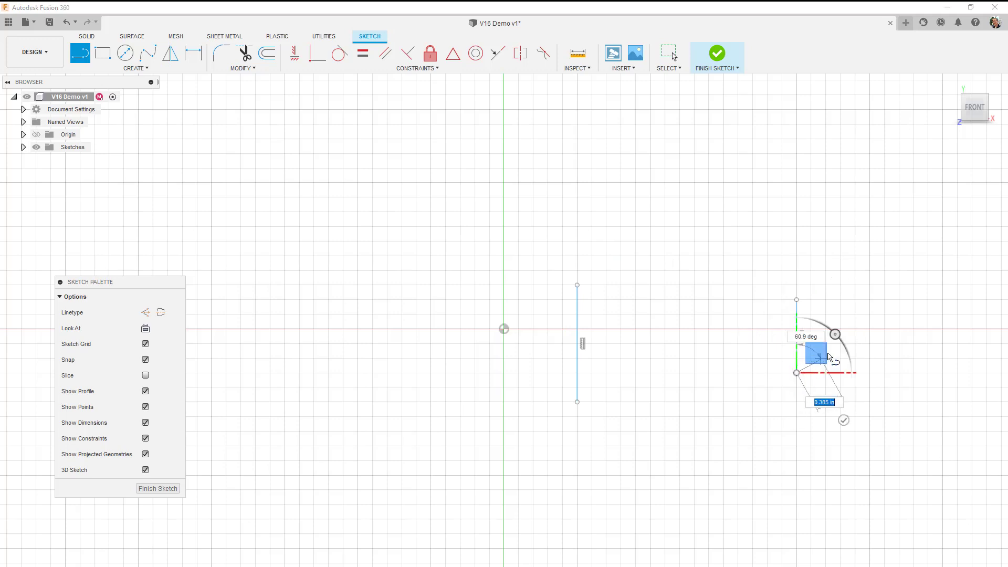
key(Escape)
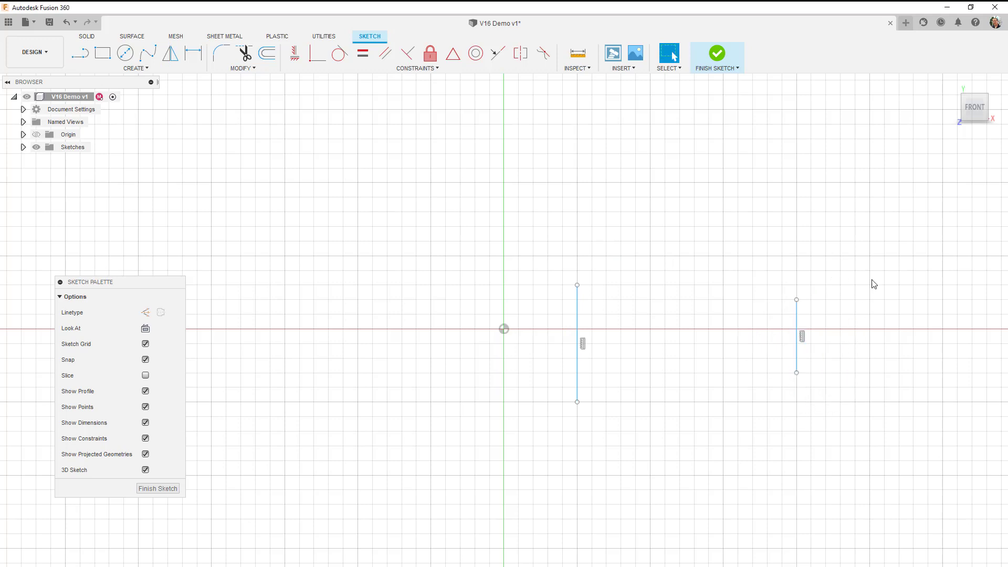
Dimension the length of the vertical line nearer the origin as 1.5 in.
click(193, 53)
click(577, 311)
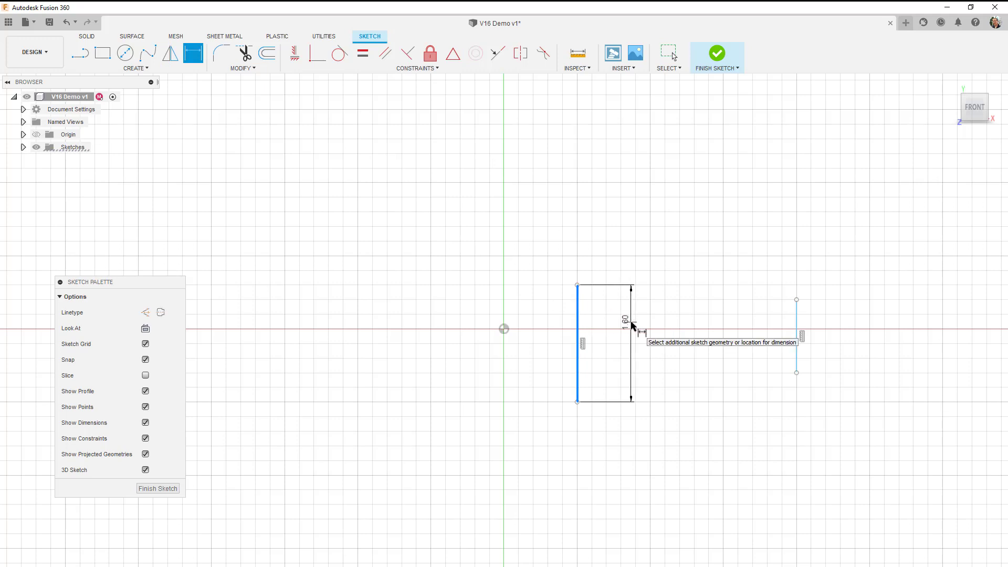
click(556, 331)
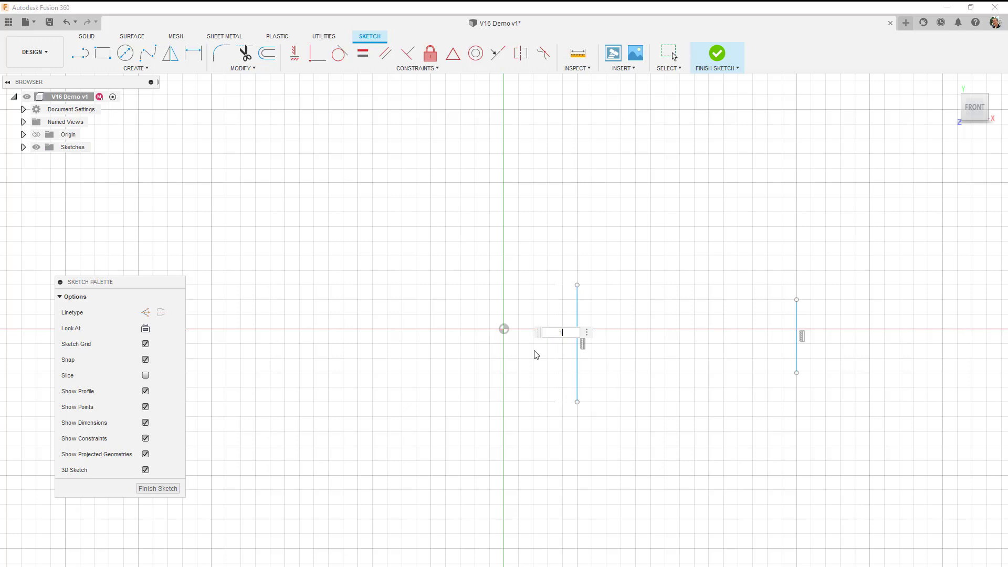
text(1.5)
key(Return)
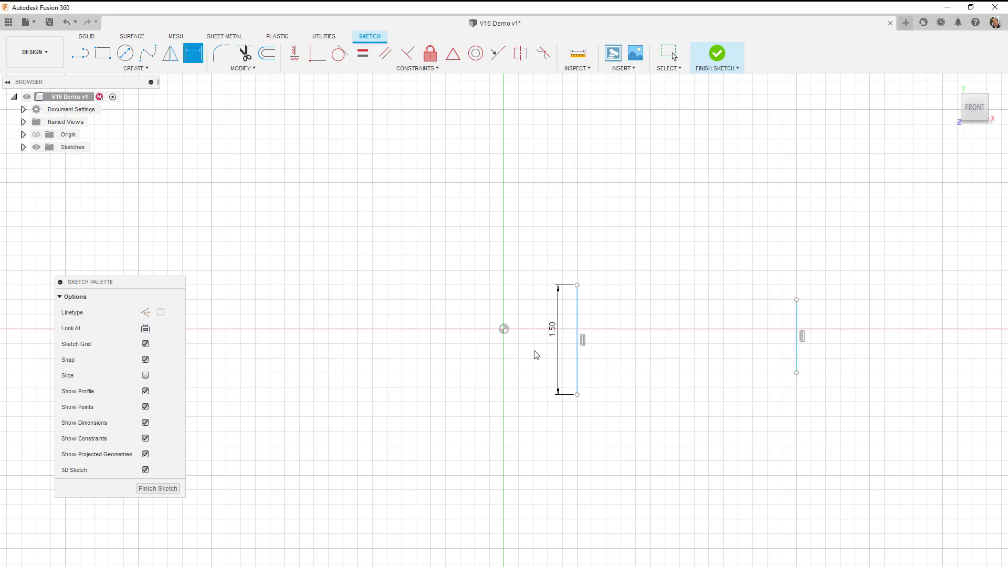
Dimension the vertical distance from the origin to the upper endpoint of the 1.5 in line as 0.75 in.
click(504, 329)
click(578, 285)
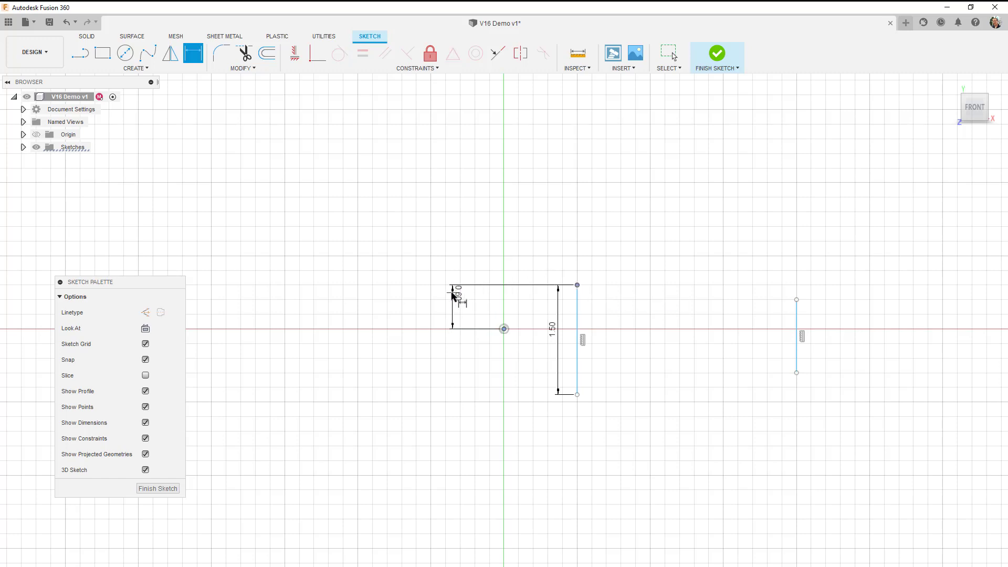
click(443, 309)
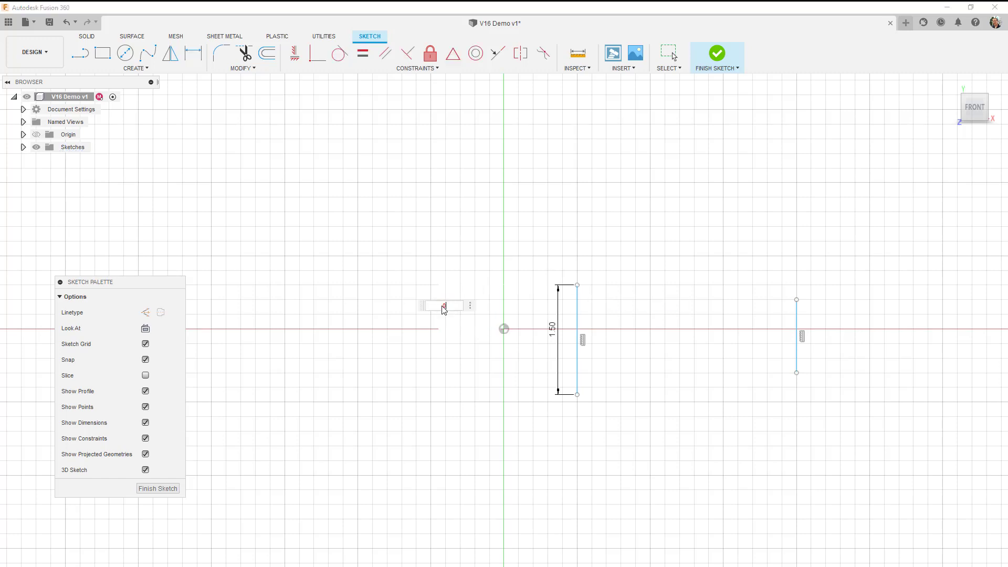
text(0.75)
key(Return)
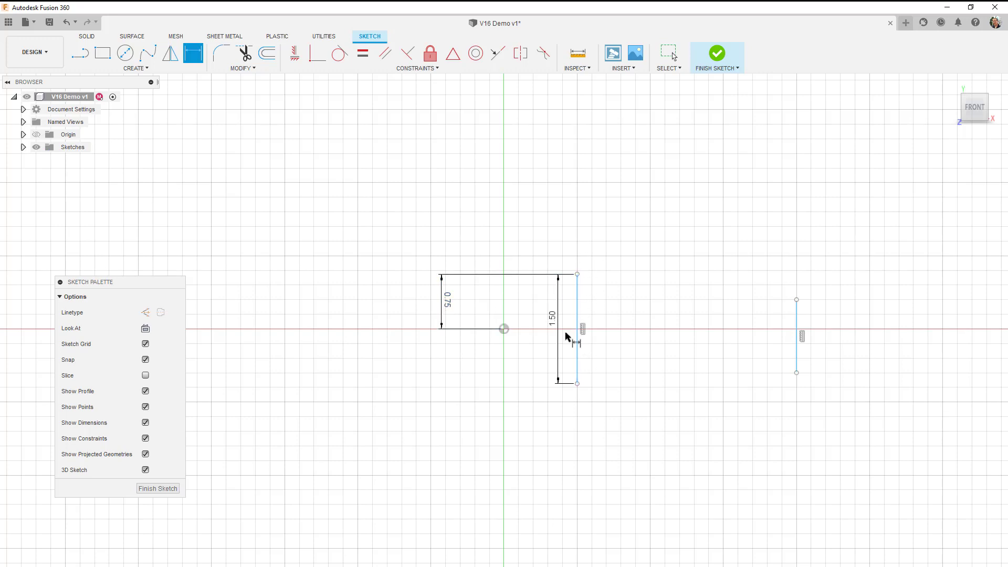
Dimension the horizontal distance from the origin to the 1.5 in line as 4 in.
click(503, 329)
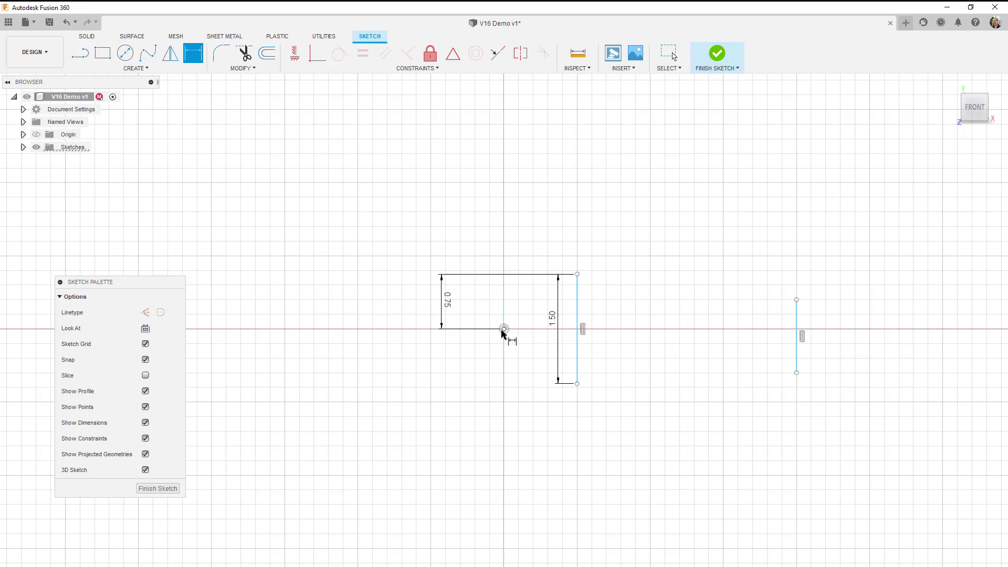
click(577, 309)
click(534, 260)
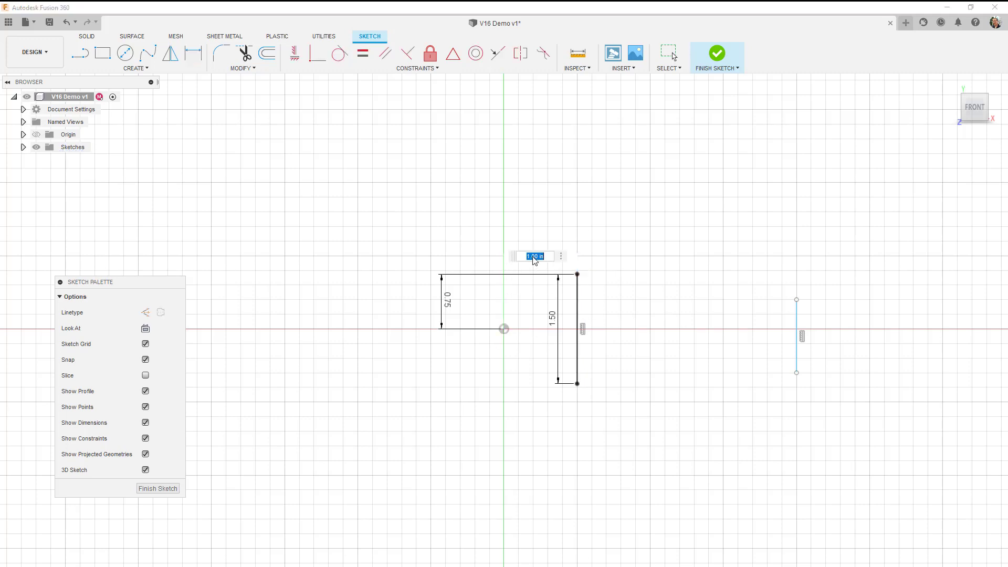
text(4)
key(Return)
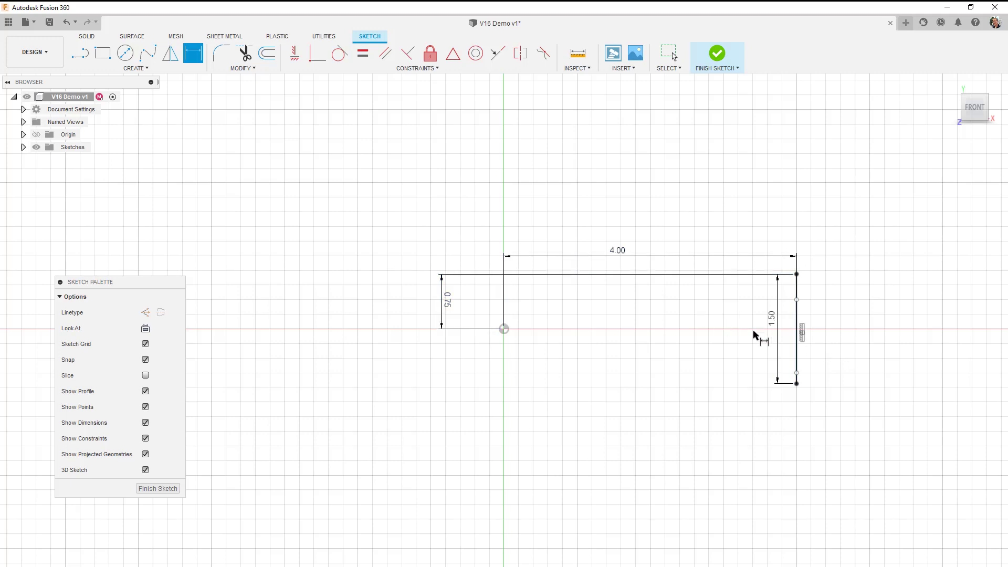
scroll(816, 351, down, 1)
scroll(820, 352, down, 4)
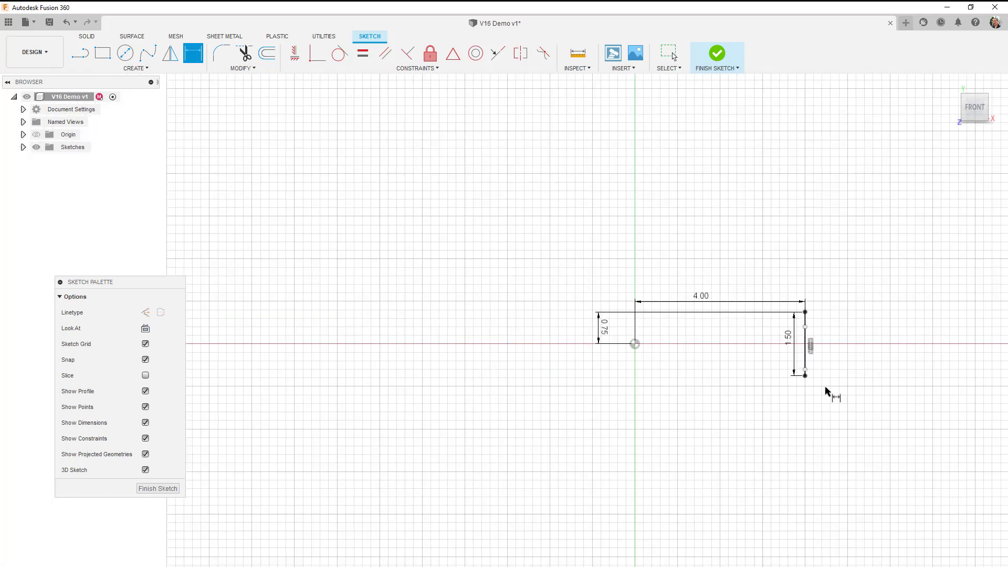
scroll(855, 416, up, 8)
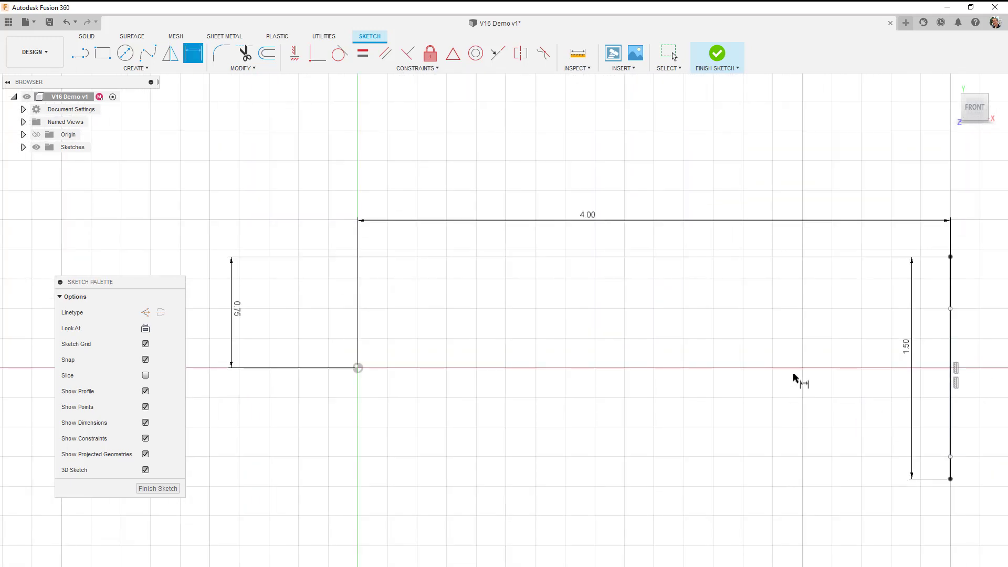
scroll(591, 427, up, 3)
scroll(588, 427, down, 7)
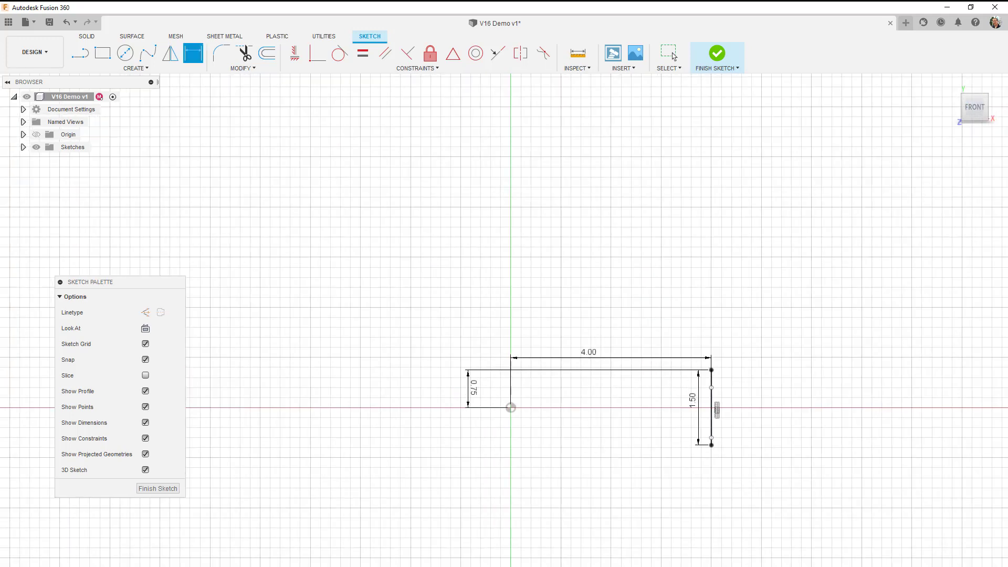
key(Escape)
mouse_move(782, 474)
middle_down()
mouse_move(331, 490)
mouse_move(511, 408)
middle_up()
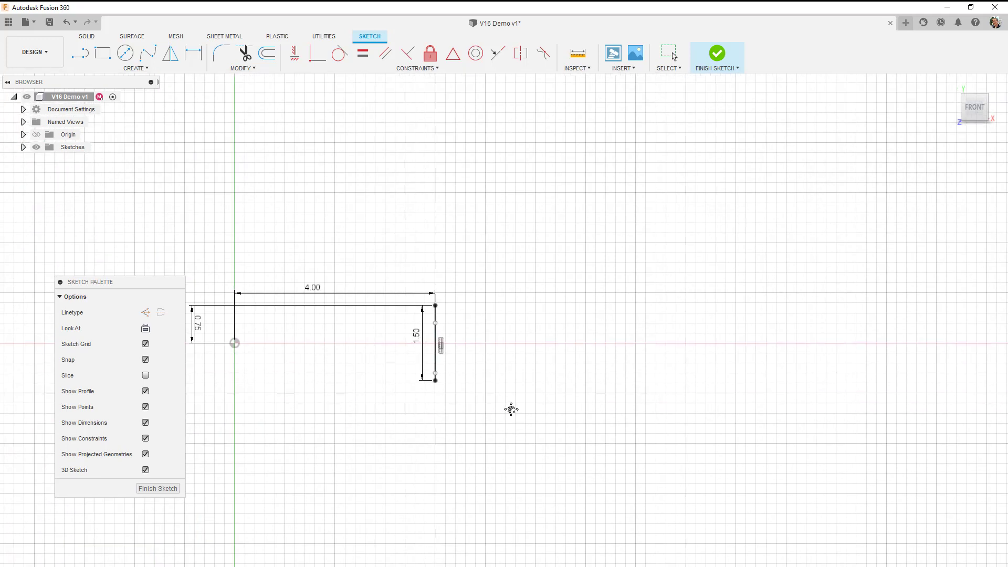
scroll(373, 324, up, 2)
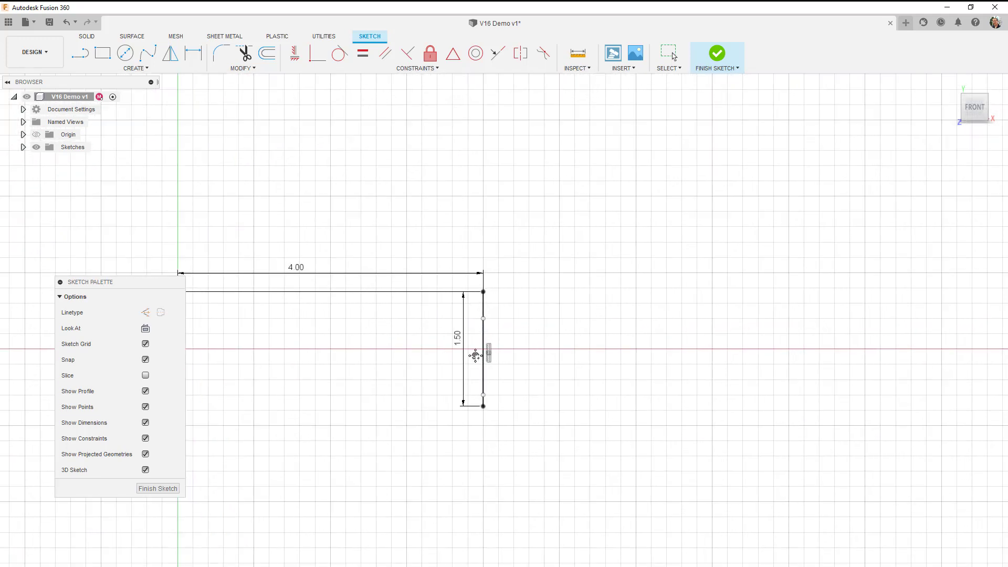
key(d)
click(484, 337)
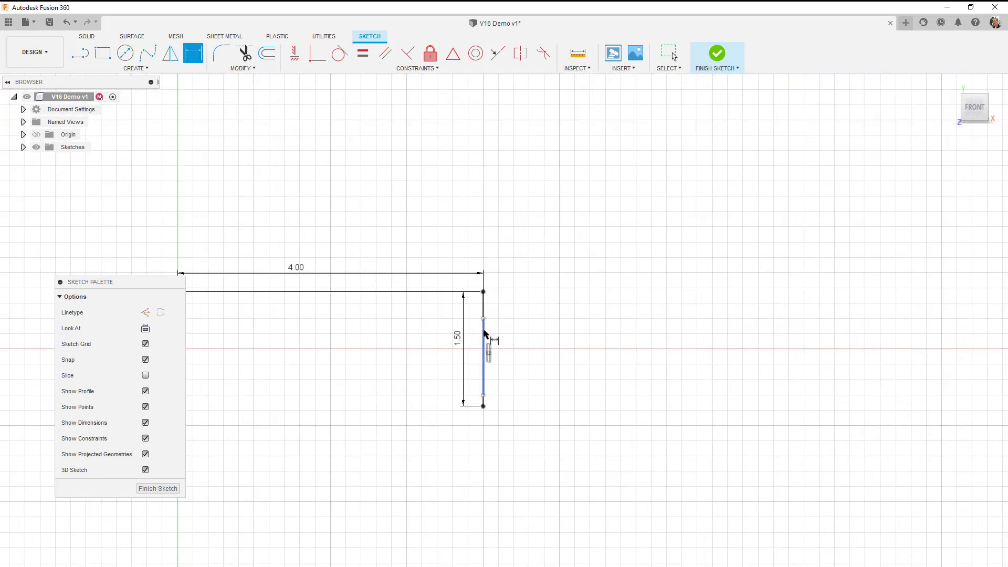
key(Escape)
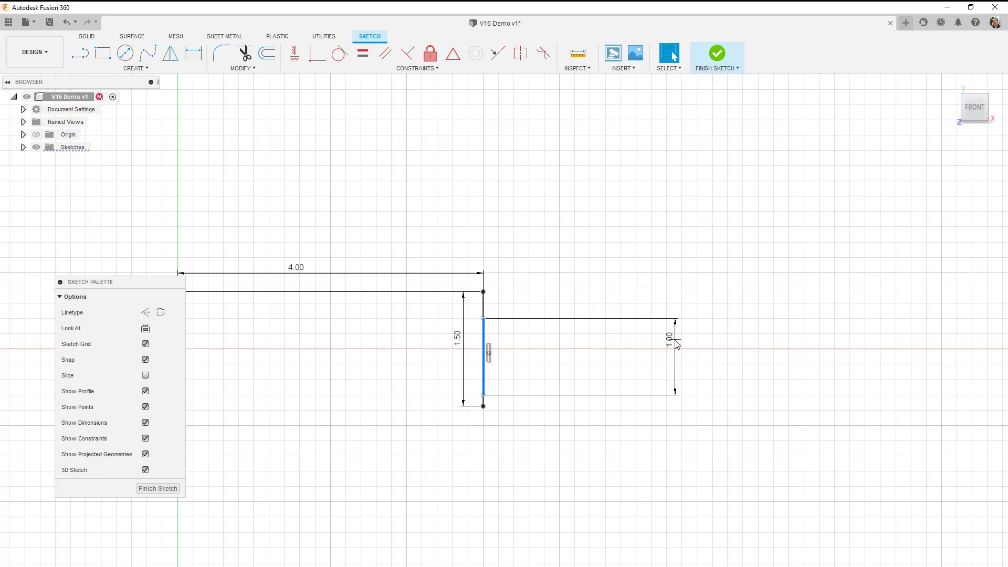
Move the shorter overlapping line clear of the 1.5 in line, farther right across the horizontal axis, at about 0.94 in long.
click(483, 333)
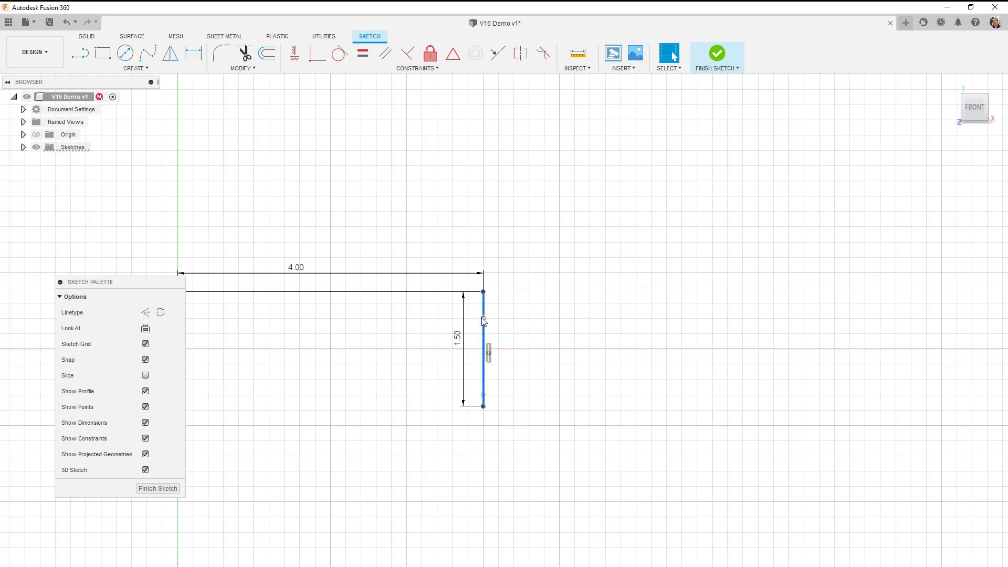
key(ctrl+c)
key(ctrl+v)
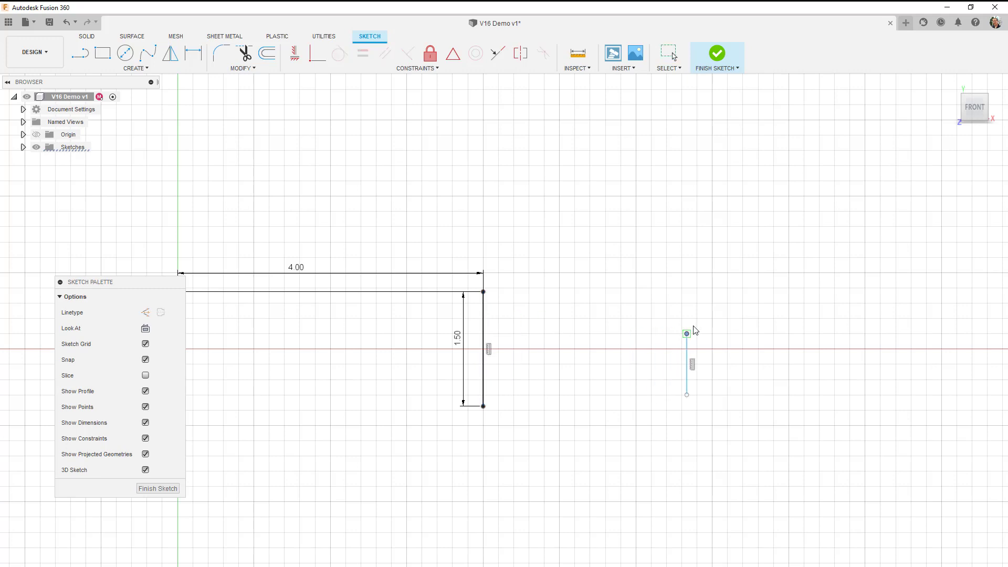
click(798, 329)
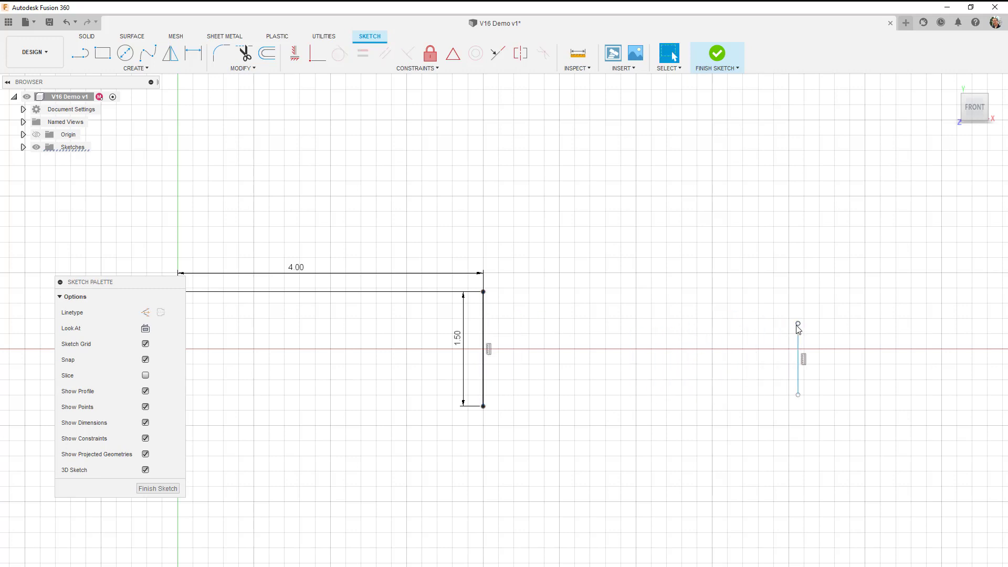
Dimension the length of the outer vertical line as 0.5 in.
scroll(476, 287, down, 3)
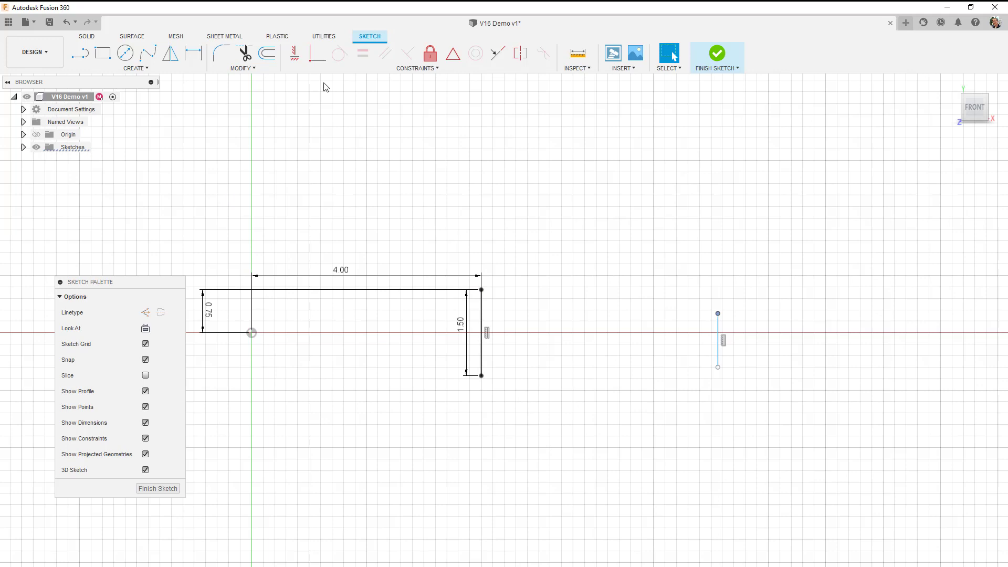
click(193, 53)
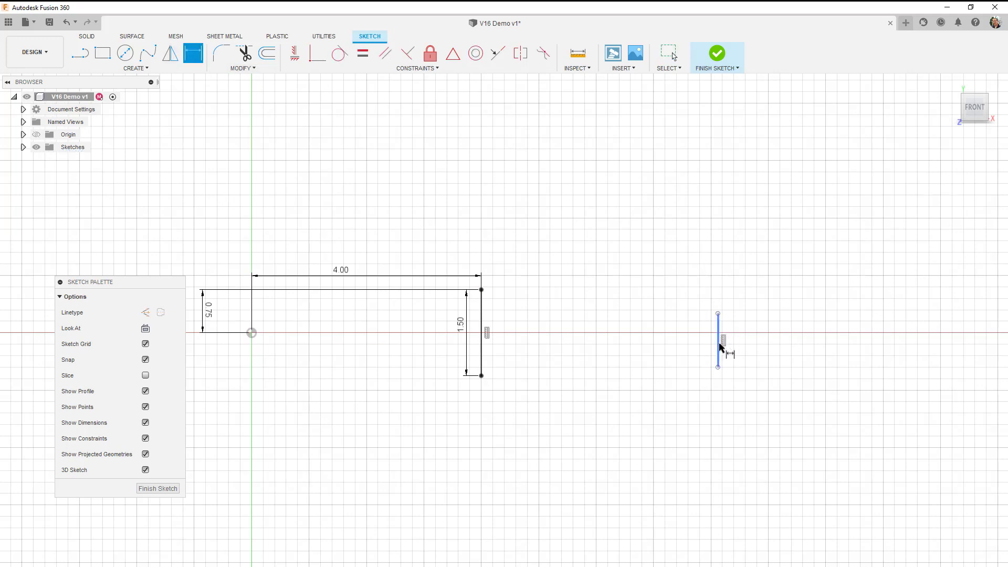
click(720, 346)
click(800, 343)
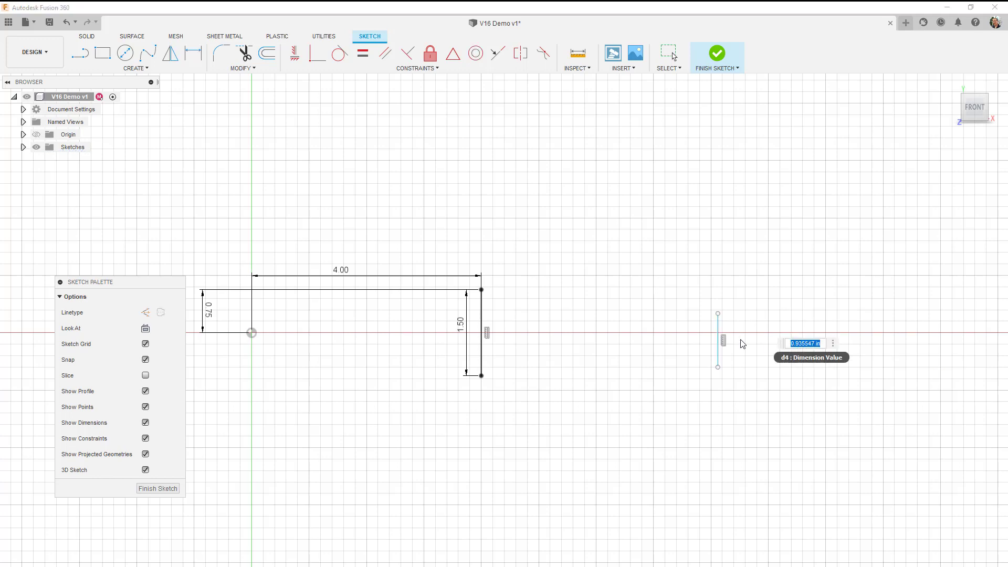
text(0)
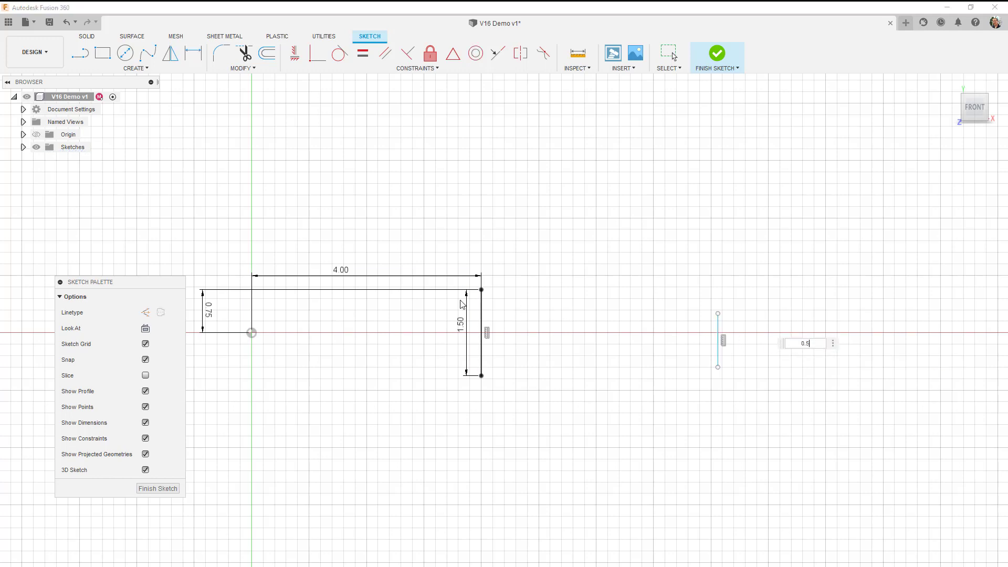
text(.5)
key(Return)
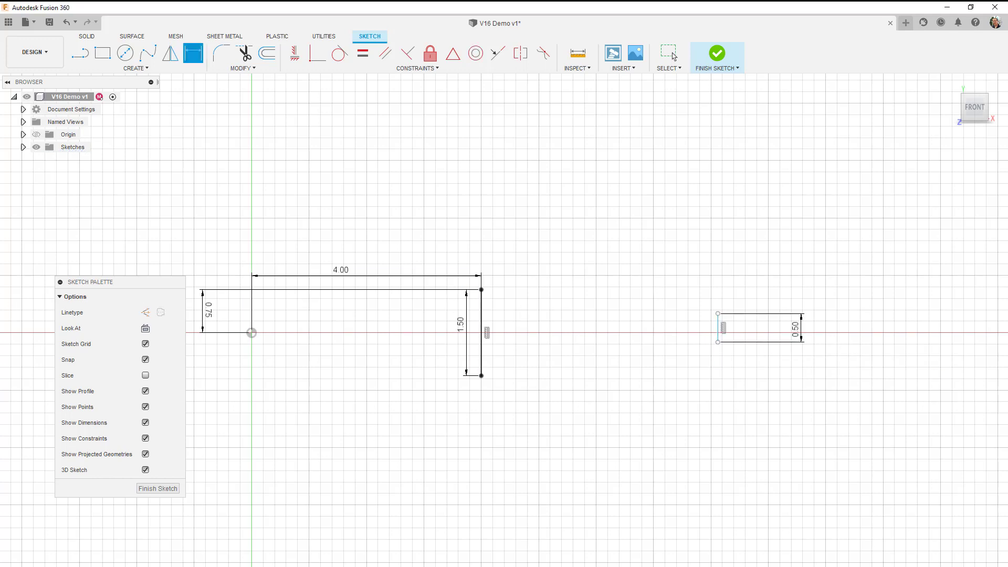
Dimension the vertical distance from the origin to the lower endpoint of the outer 0.5 in line as 0.25 in.
click(719, 342)
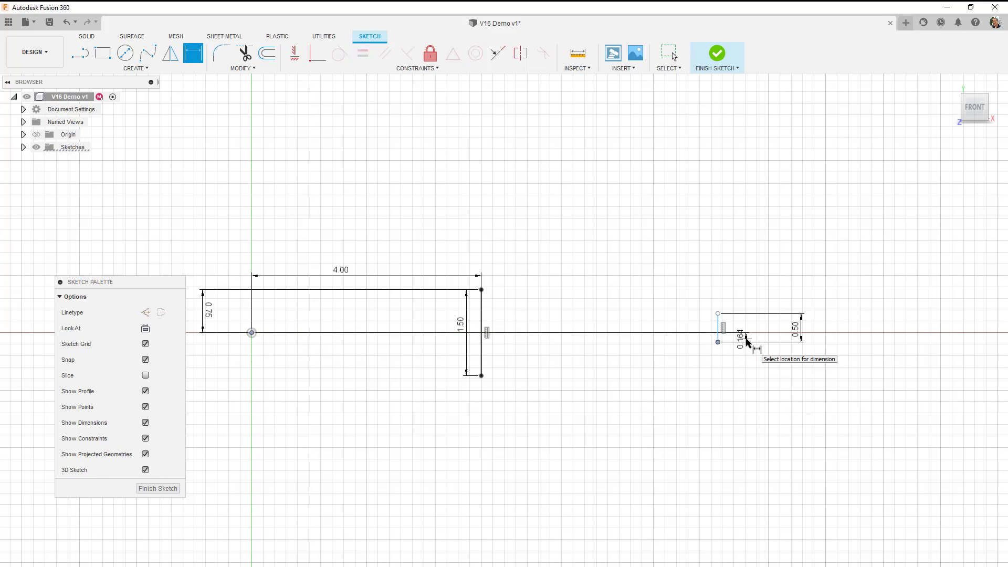
click(746, 340)
text(0.)
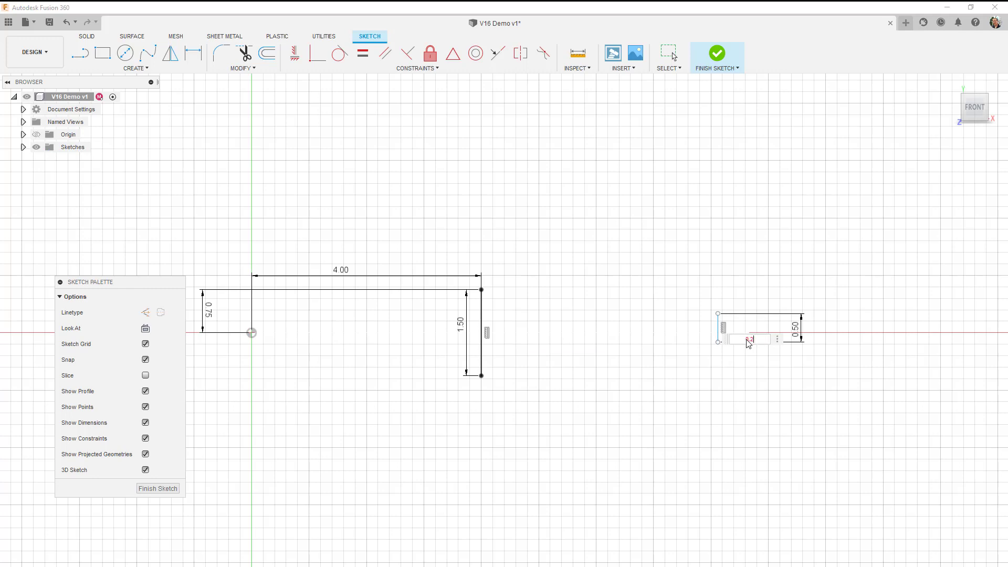
text(25)
key(Return)
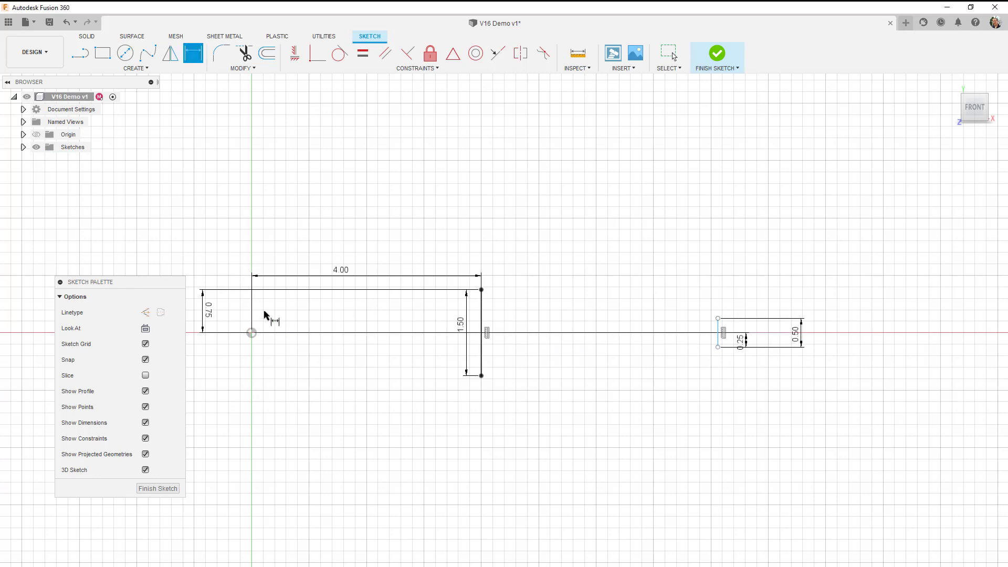
Dimension the horizontal distance from the origin to the outer 0.5 in line as 20 in.
click(719, 329)
click(540, 226)
text(2)
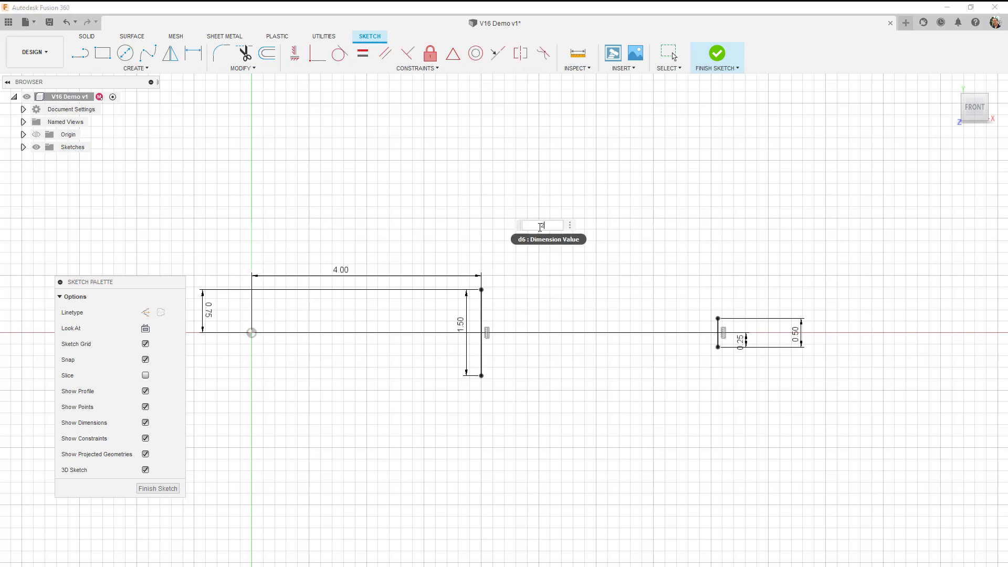
text(0)
key(Return)
scroll(587, 311, down, 2)
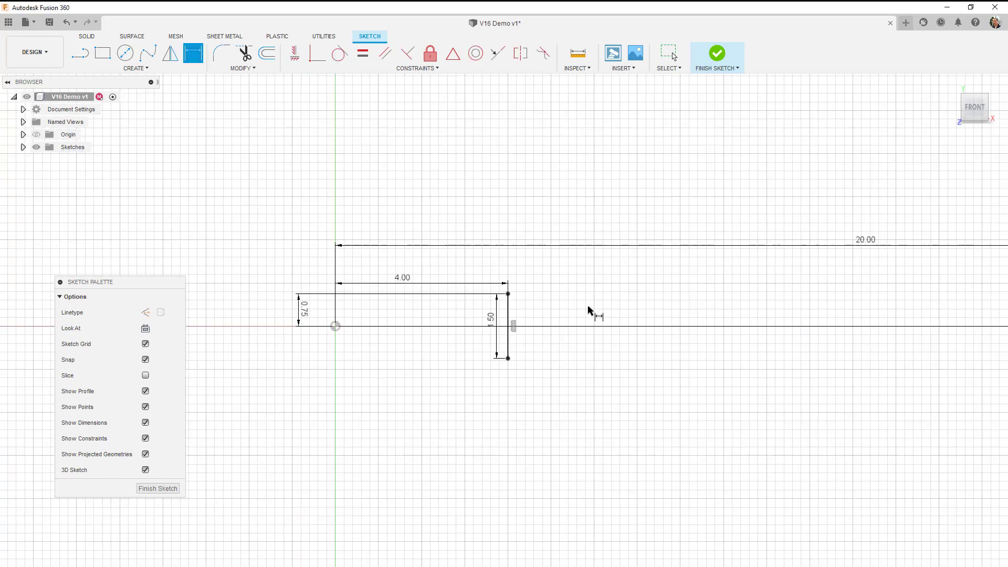
scroll(798, 397, down, 2)
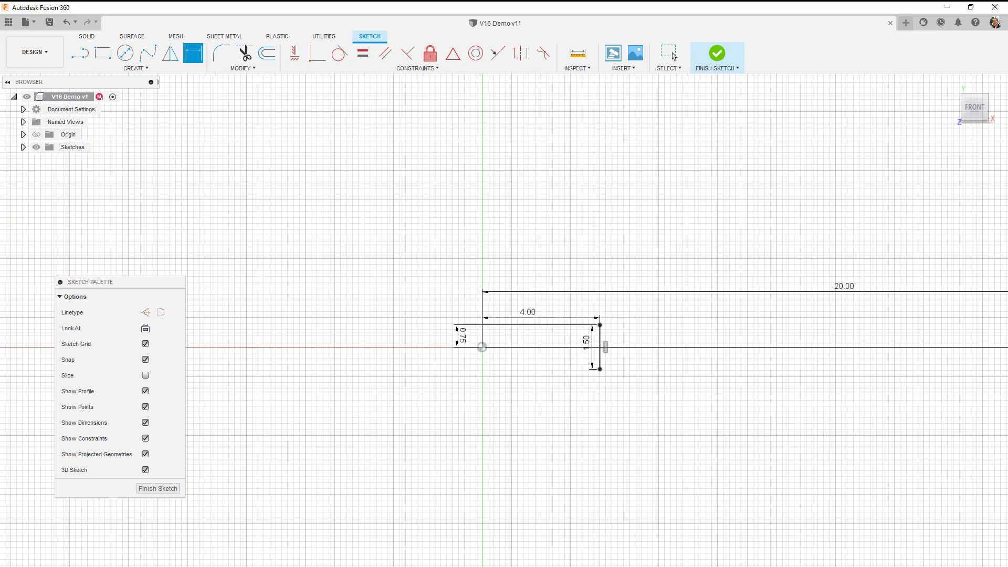
key(Escape)
Close the tapered profile with two sloped lines joining the upper and lower endpoints of both vertical lines, and finish the sketch.
mouse_move(693, 449)
middle_down()
mouse_move(607, 416)
mouse_move(536, 423)
mouse_move(561, 420)
middle_up()
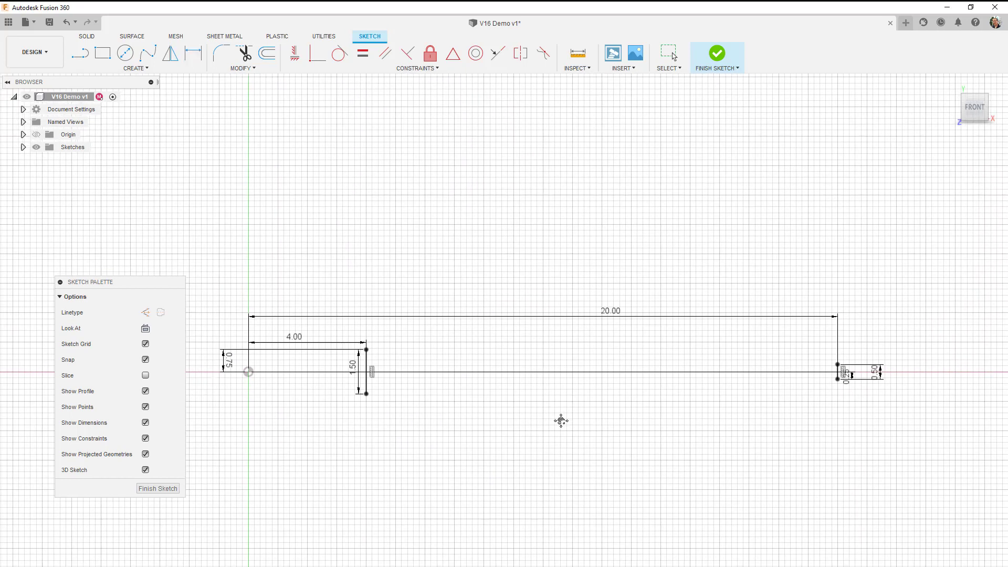
scroll(561, 421, up, 1)
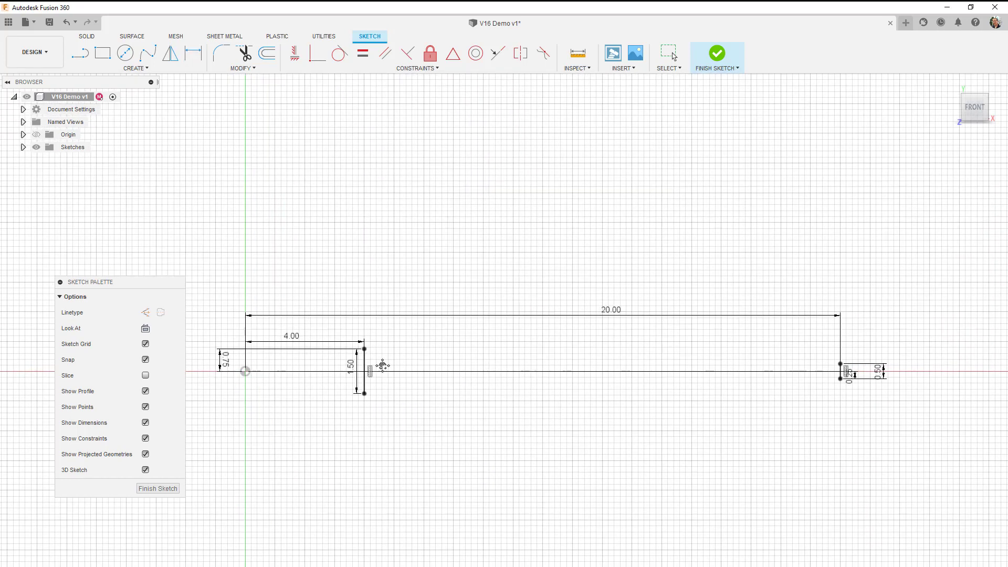
click(80, 53)
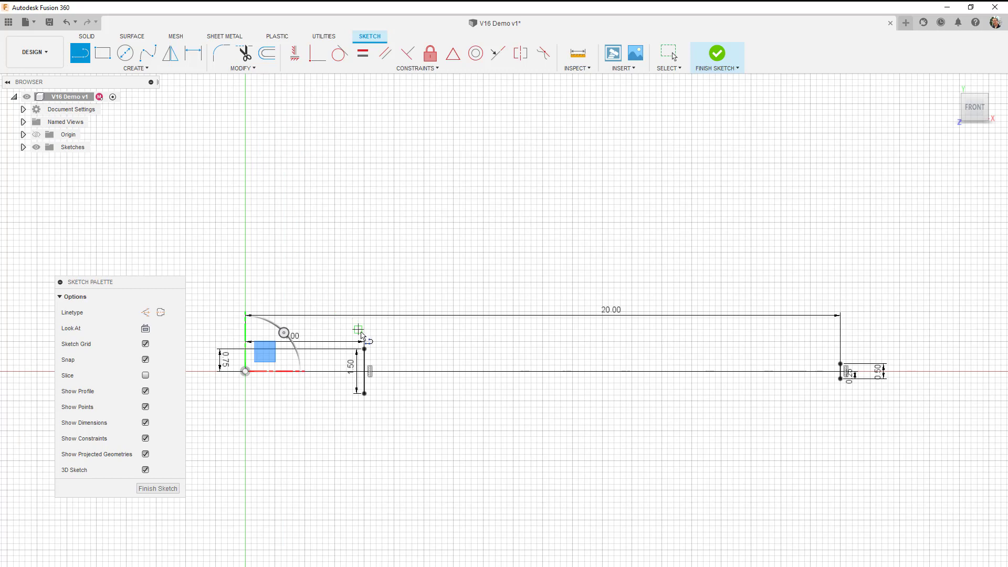
click(365, 348)
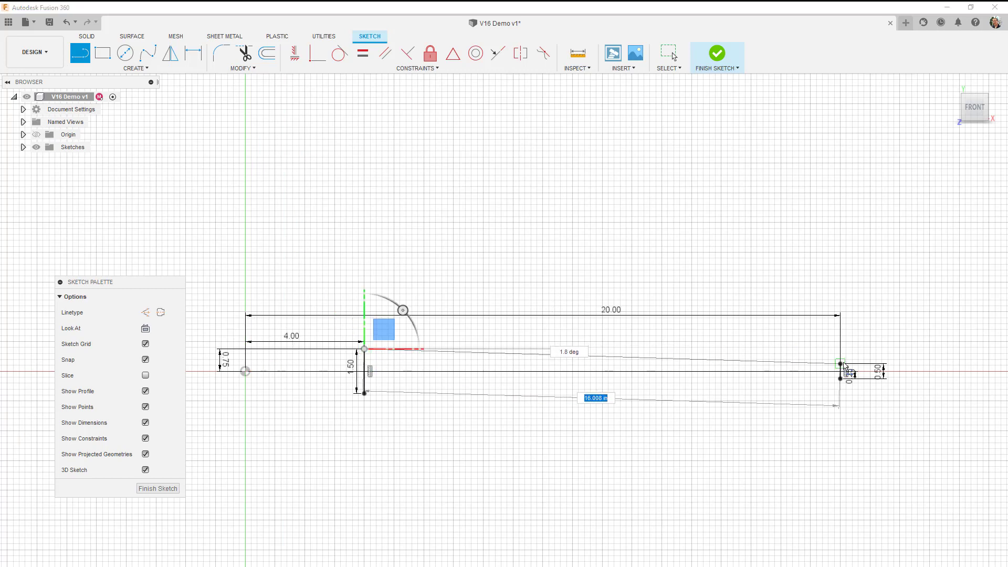
click(841, 364)
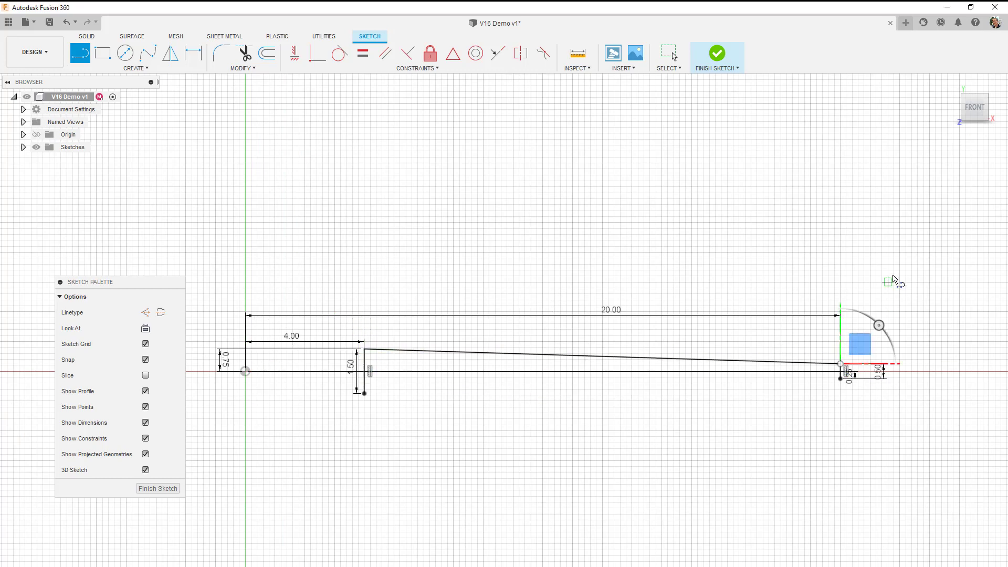
click(365, 394)
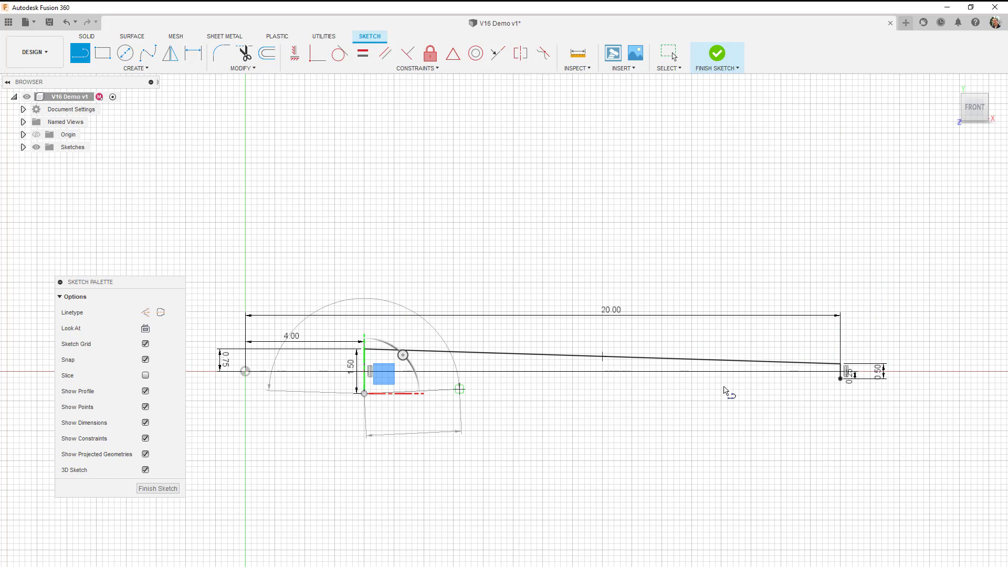
click(840, 378)
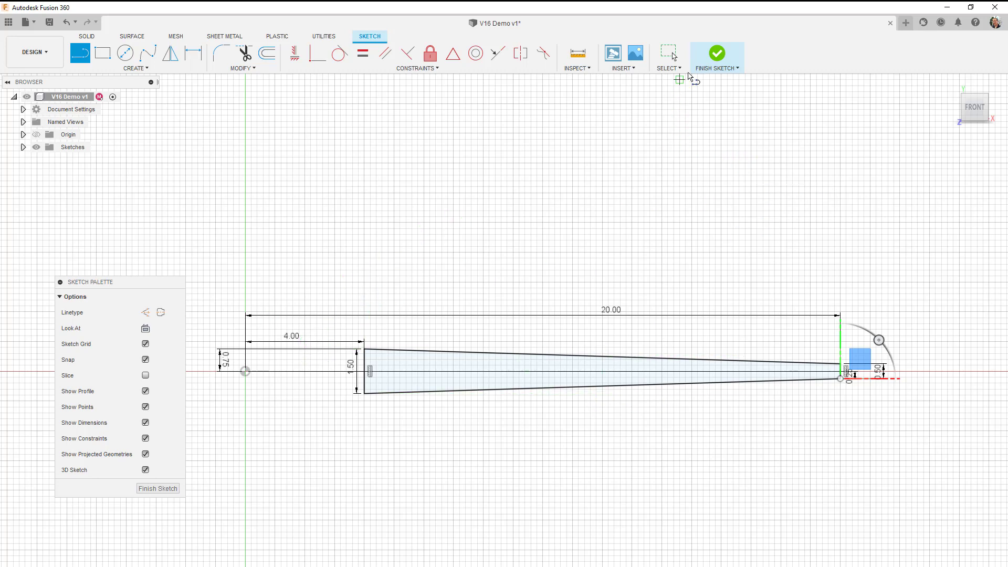
click(718, 56)
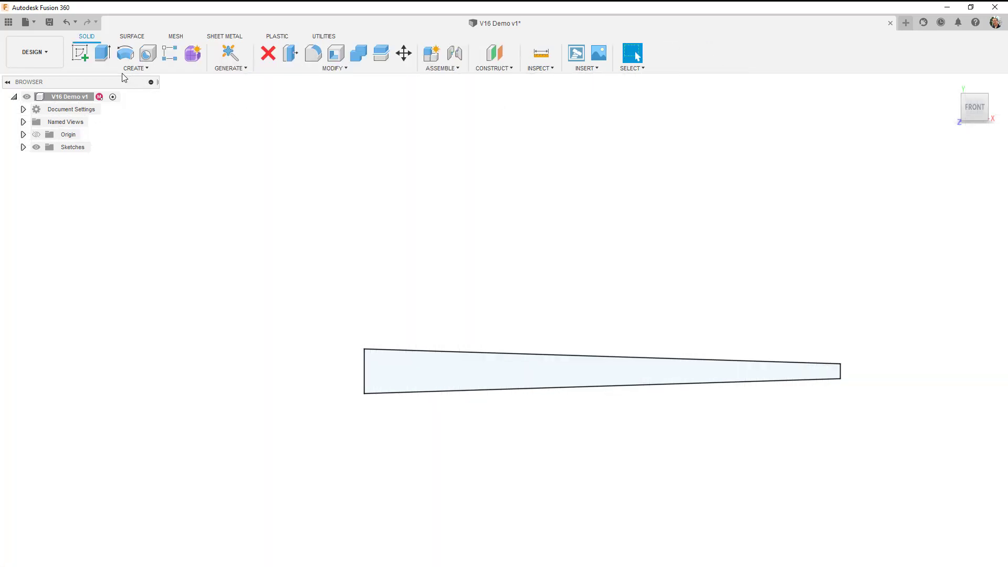
Revolve the tapered profile 90 degrees to one side about the vertical Y axis as a new body.
click(125, 52)
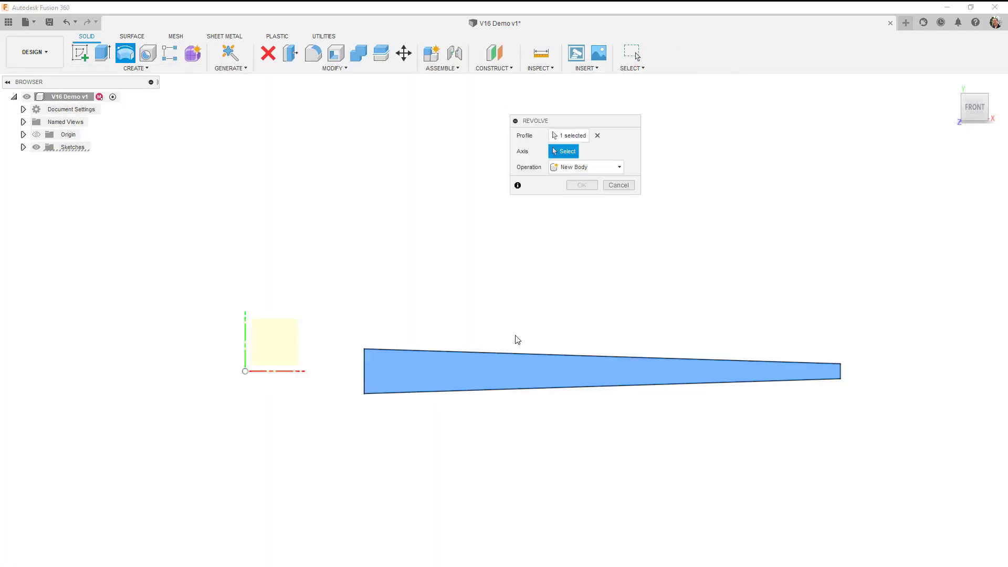
click(597, 135)
click(494, 355)
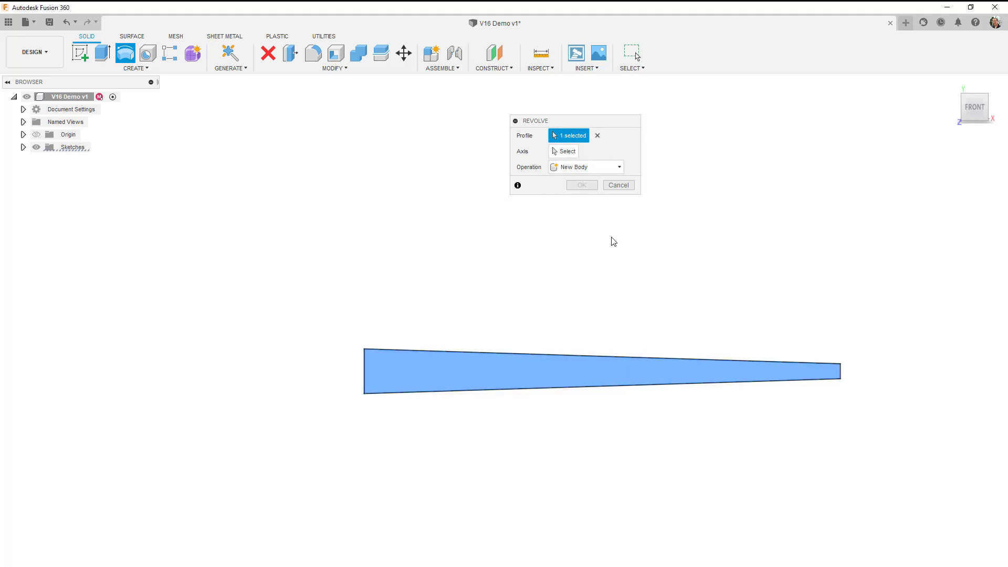
click(566, 152)
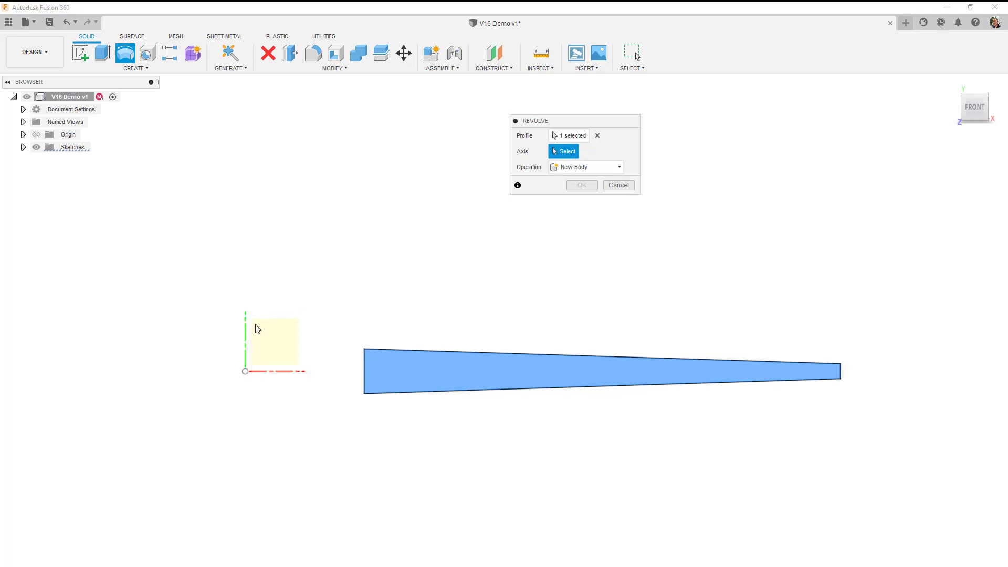
click(245, 338)
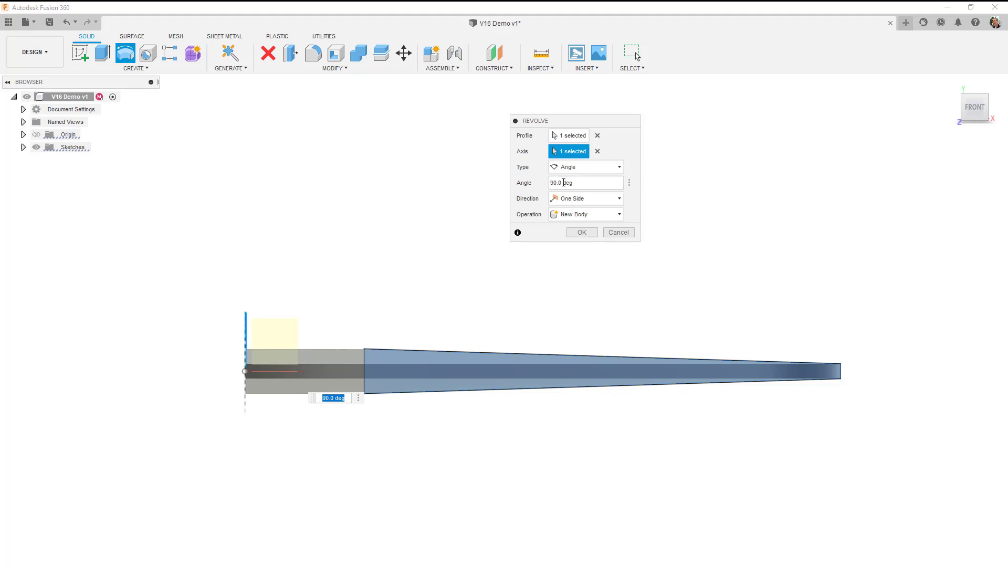
shift+middle_drag(367, 331, 384, 334)
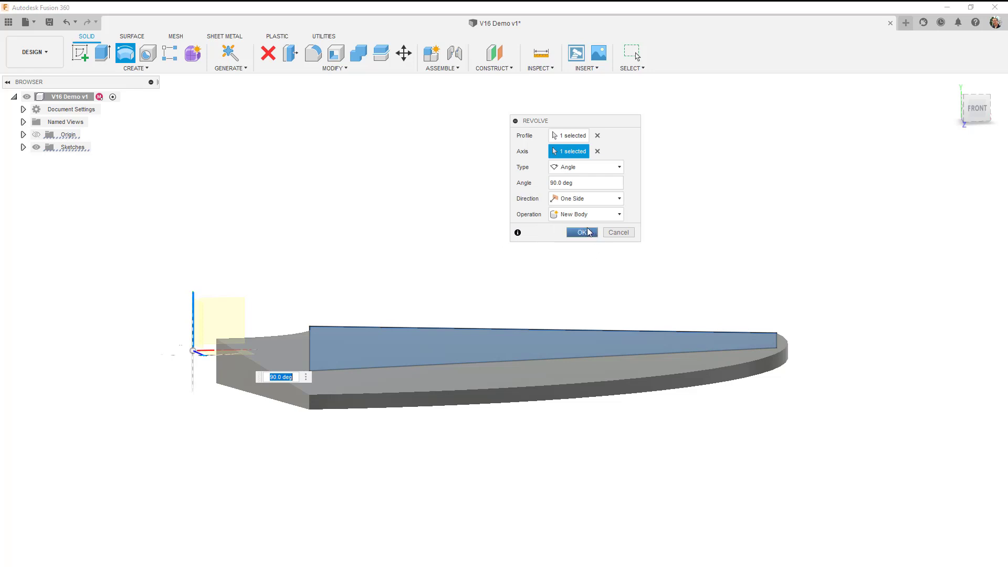
click(582, 233)
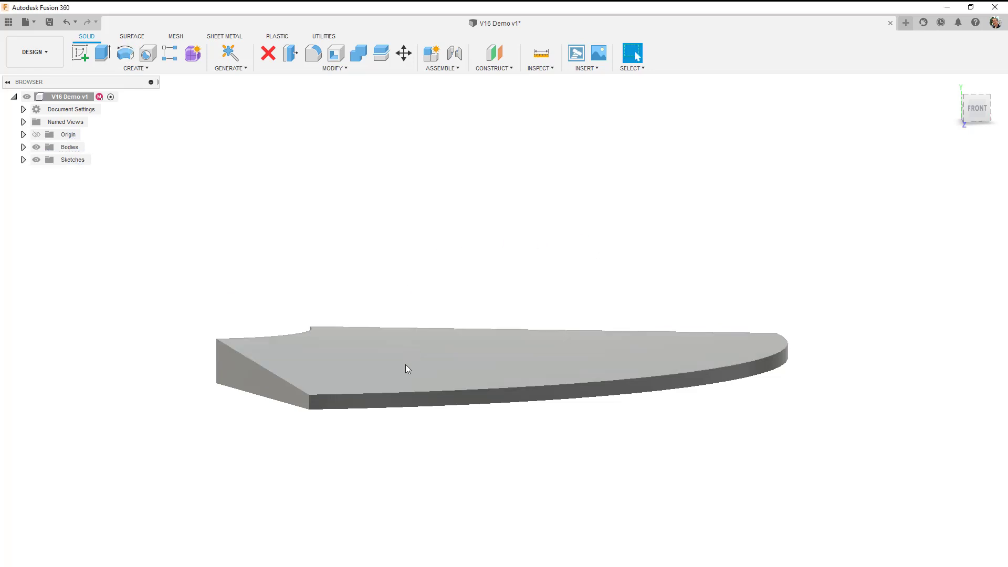
Start a sketch on the flat tapered cut face beside the hole and view it square from the left.
shift+middle_drag(387, 367, 459, 375)
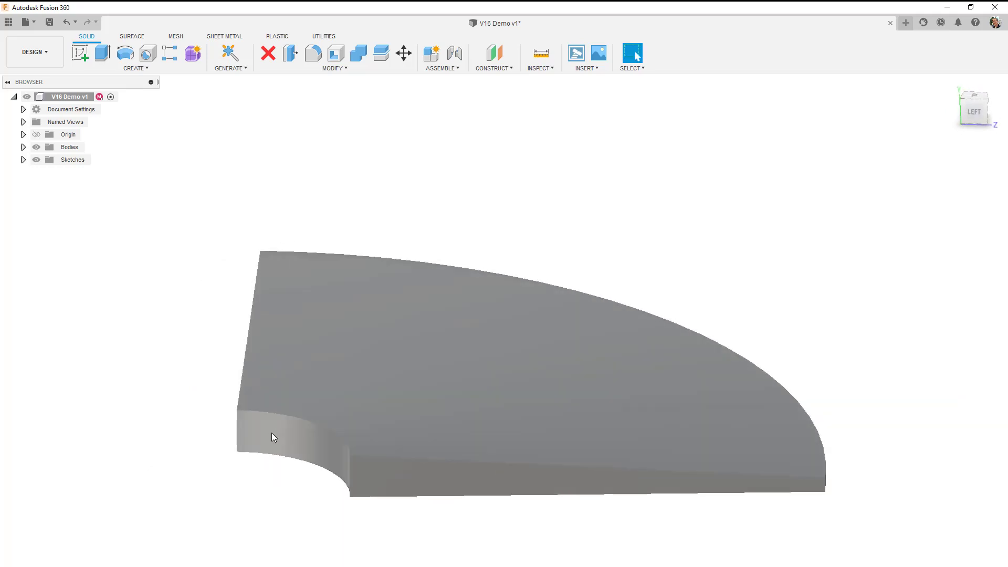
scroll(288, 456, down, 1)
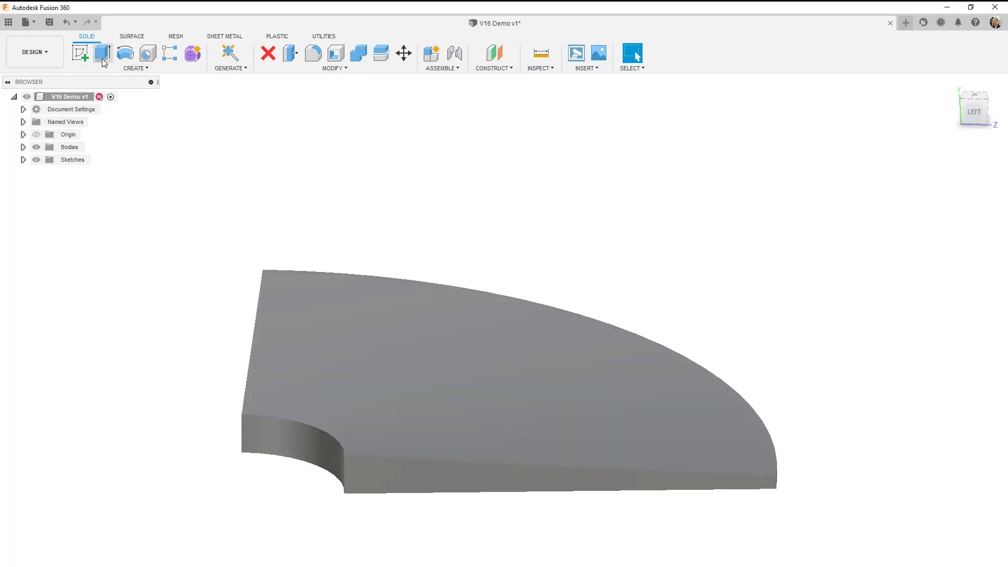
click(85, 55)
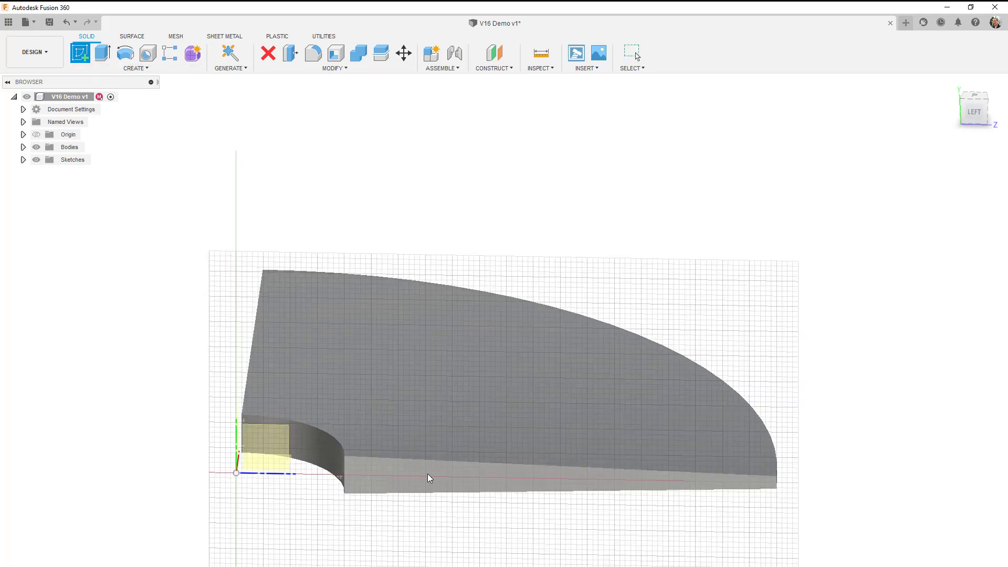
click(420, 480)
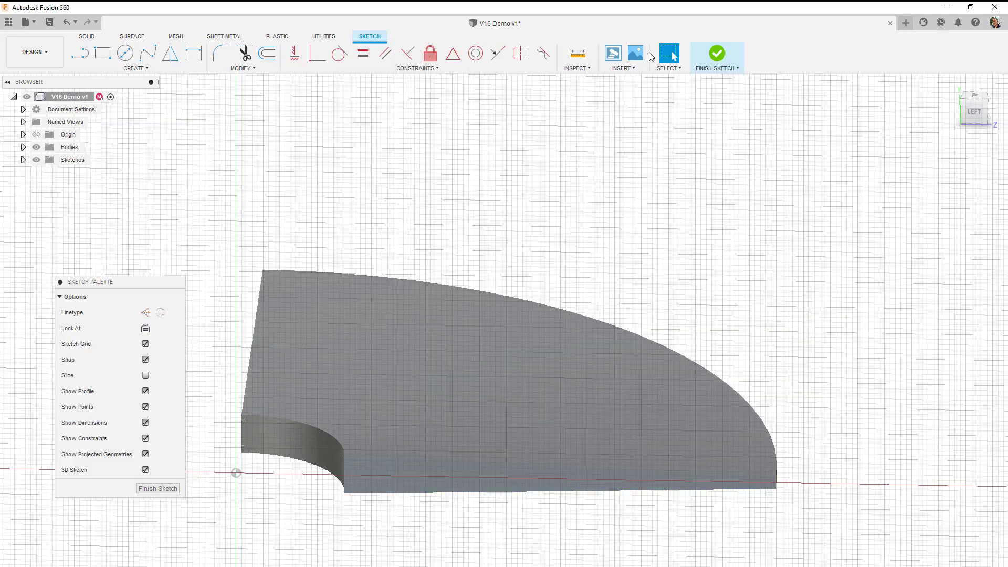
click(975, 113)
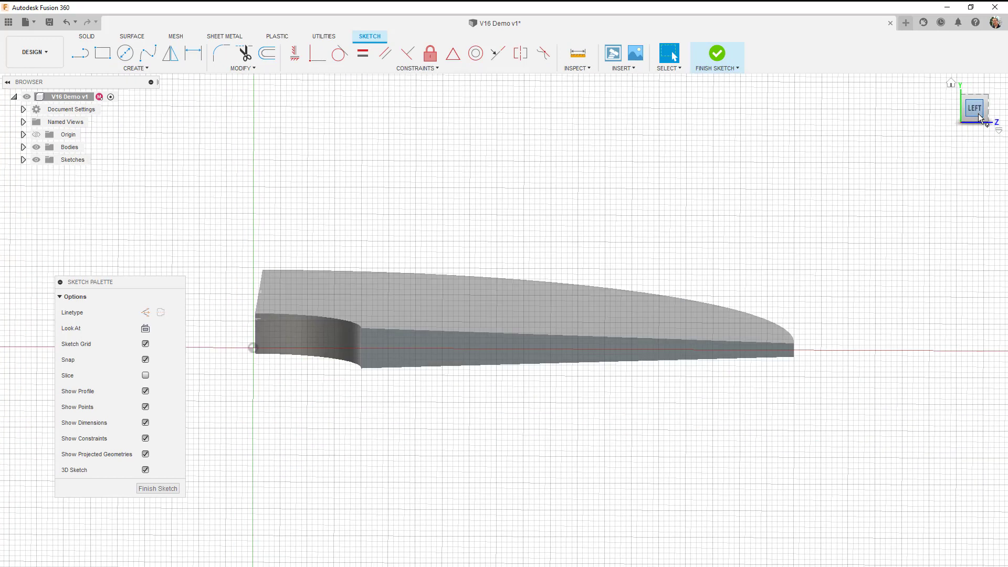
click(103, 52)
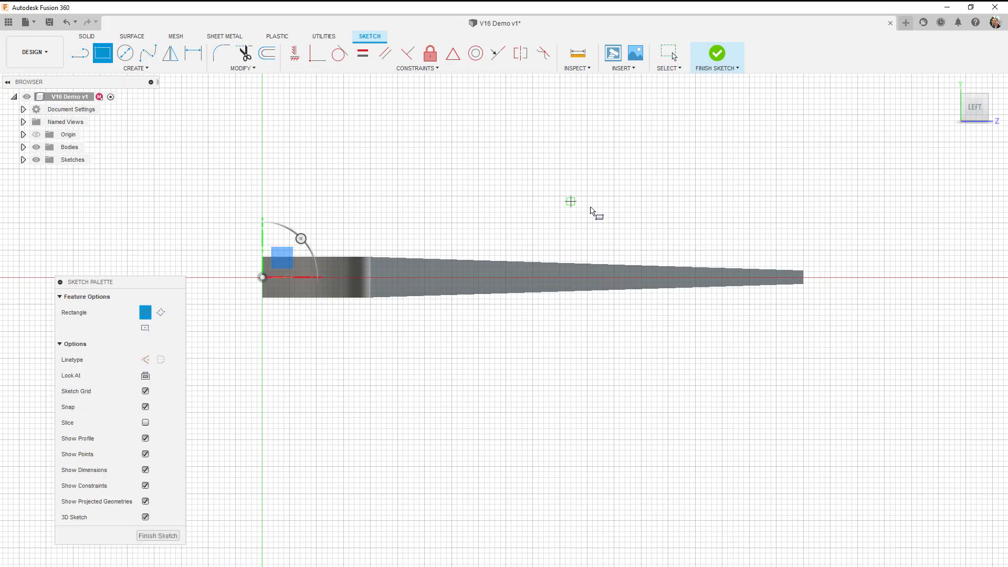
click(425, 223)
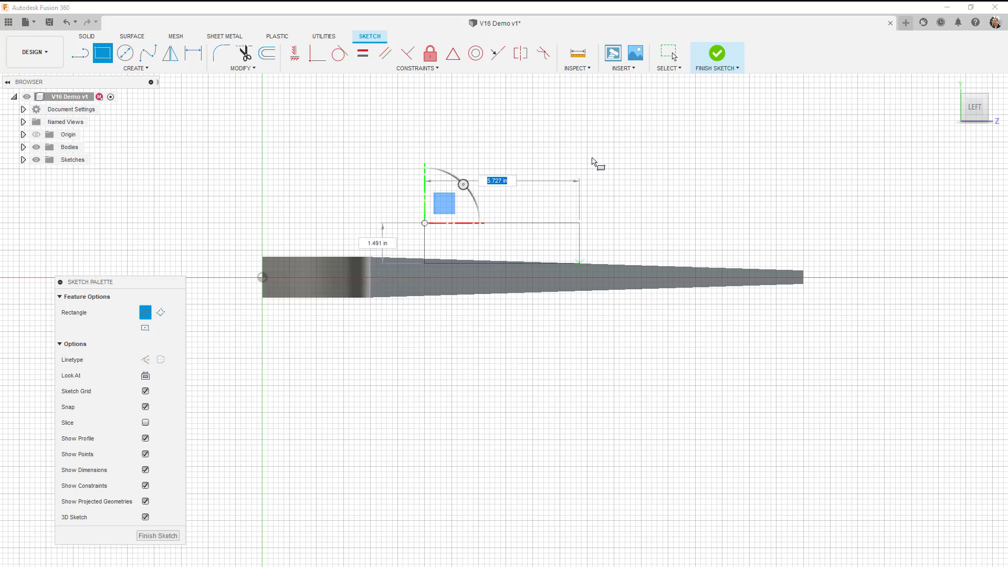
key(Escape)
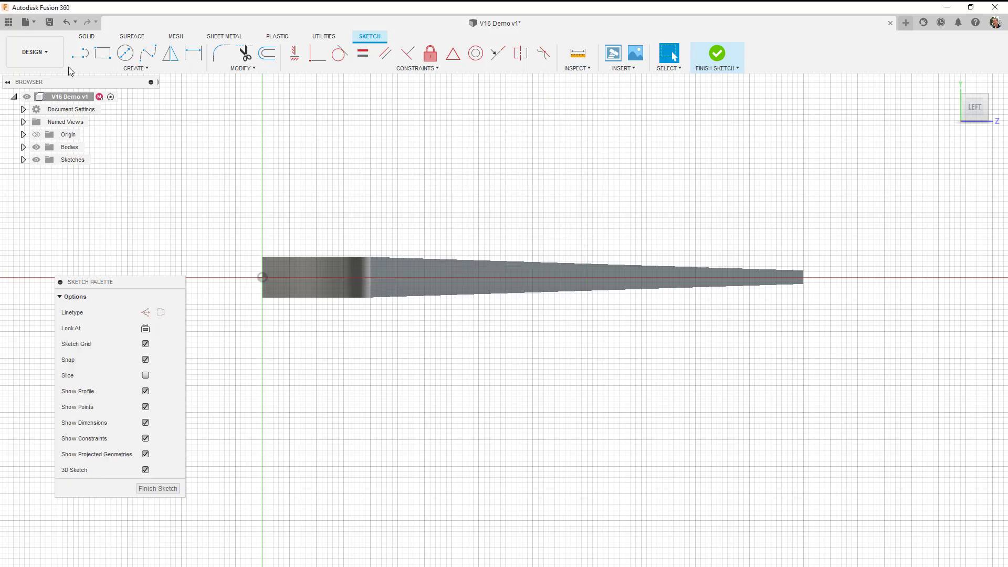
Sketch a vertical line crossing the full thickness of the tapered face, about 6 in from the origin.
click(85, 55)
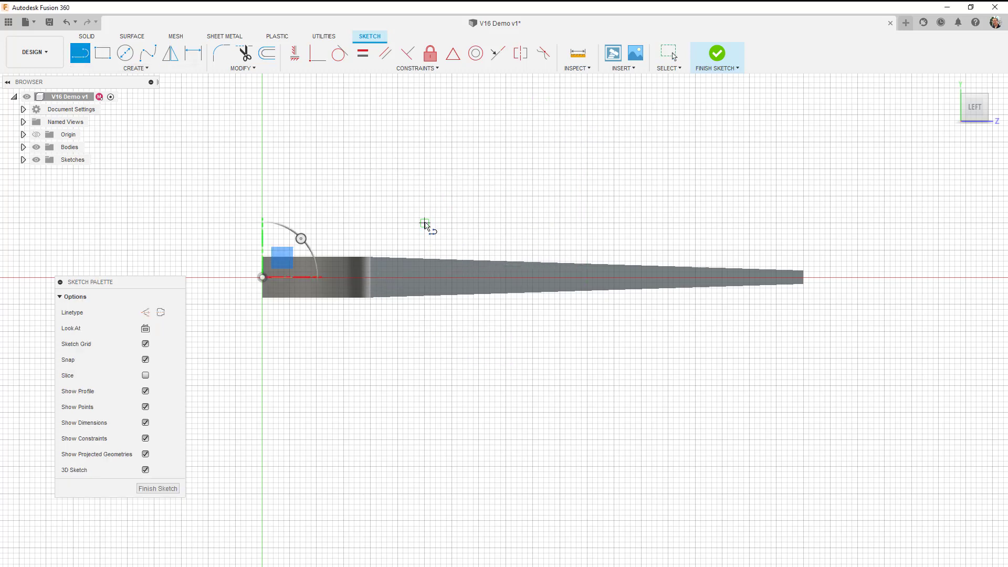
click(425, 223)
click(425, 380)
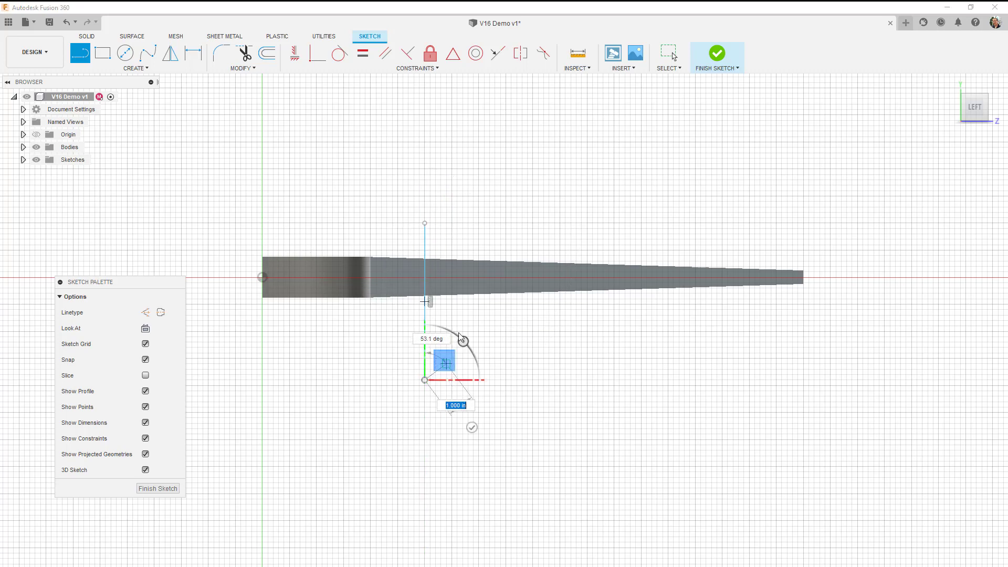
key(Escape)
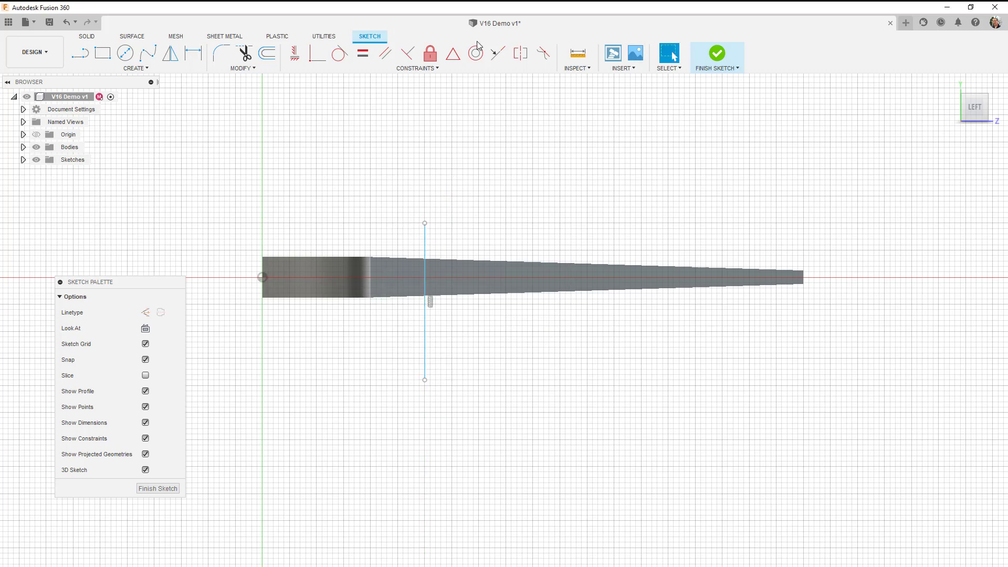
Dimension the horizontal distance from the origin to the vertical line across the face as 8.4 in.
click(192, 55)
click(262, 277)
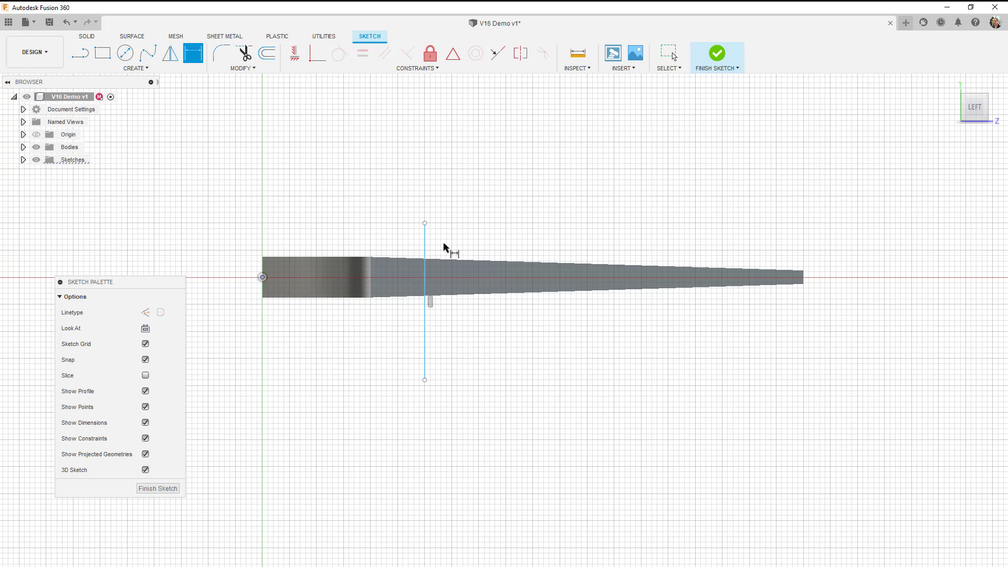
click(425, 245)
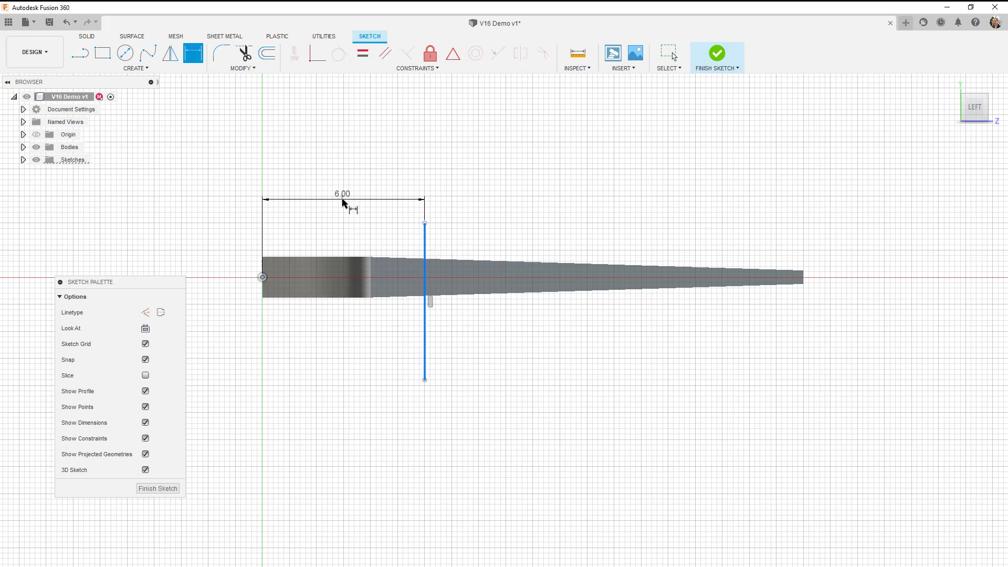
click(344, 203)
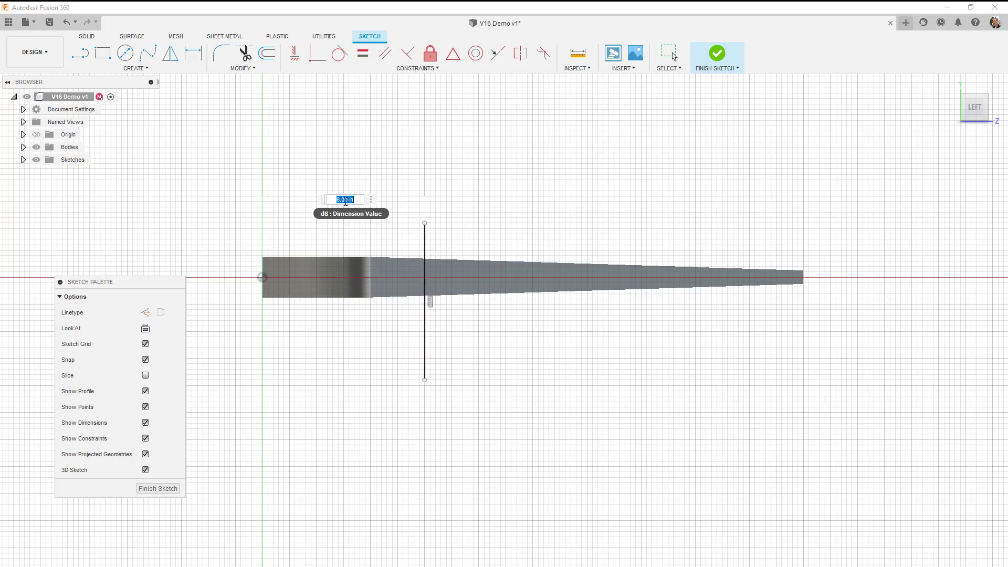
text(8.4)
key(Return)
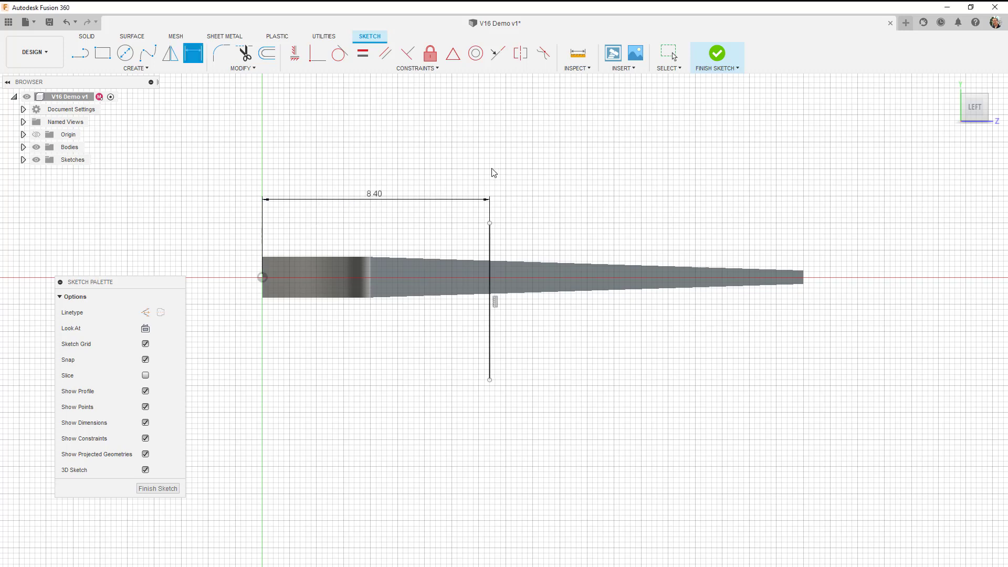
Finish the sketch and split the flat tapered cut face with the vertical sketch line as the splitting tool.
shift+middle_drag(489, 269, 478, 293)
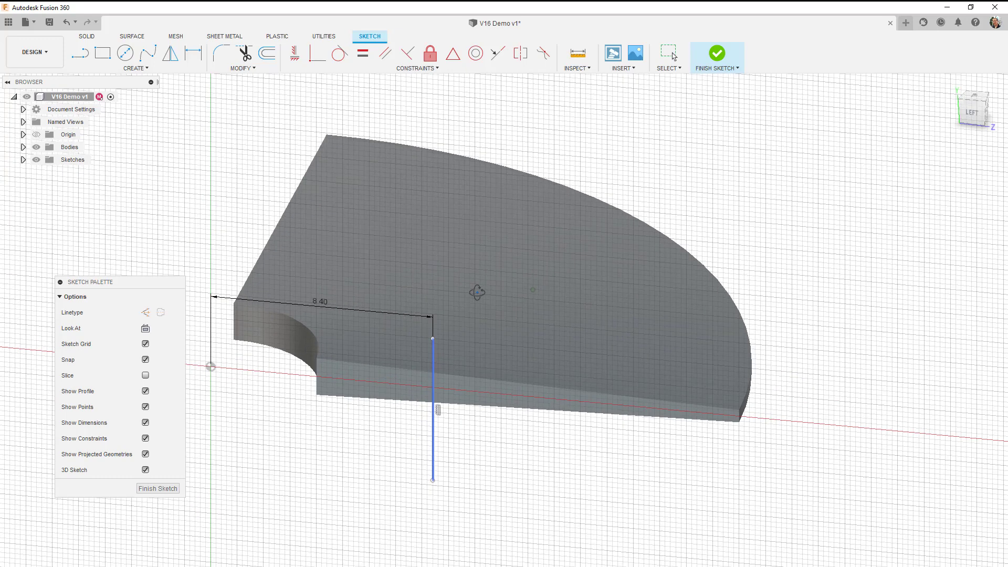
click(717, 53)
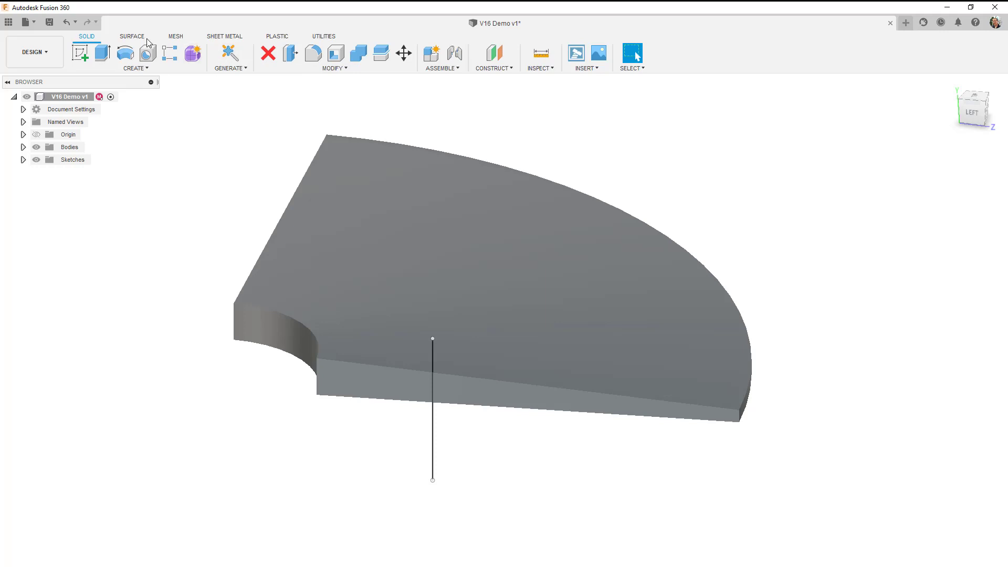
click(332, 68)
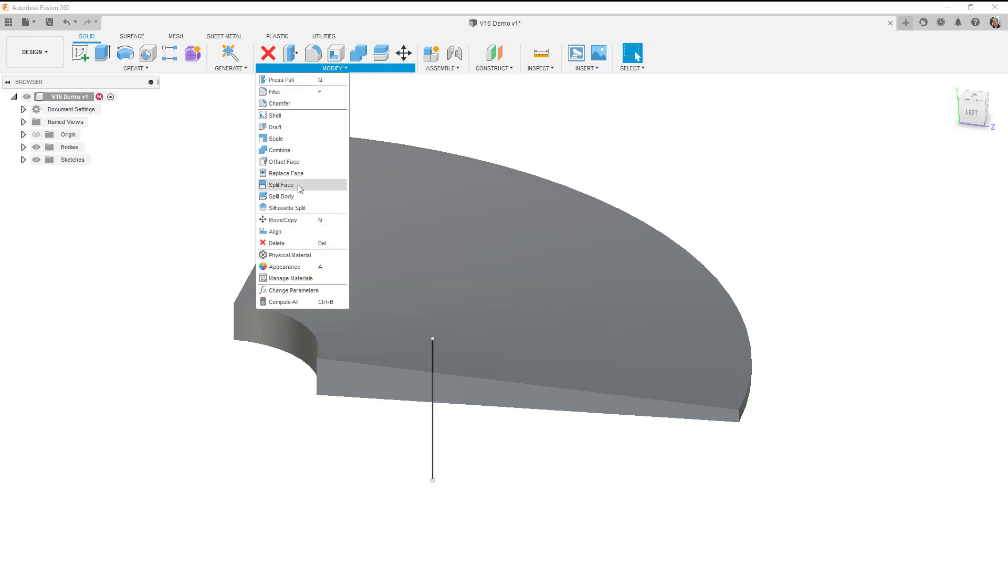
click(284, 185)
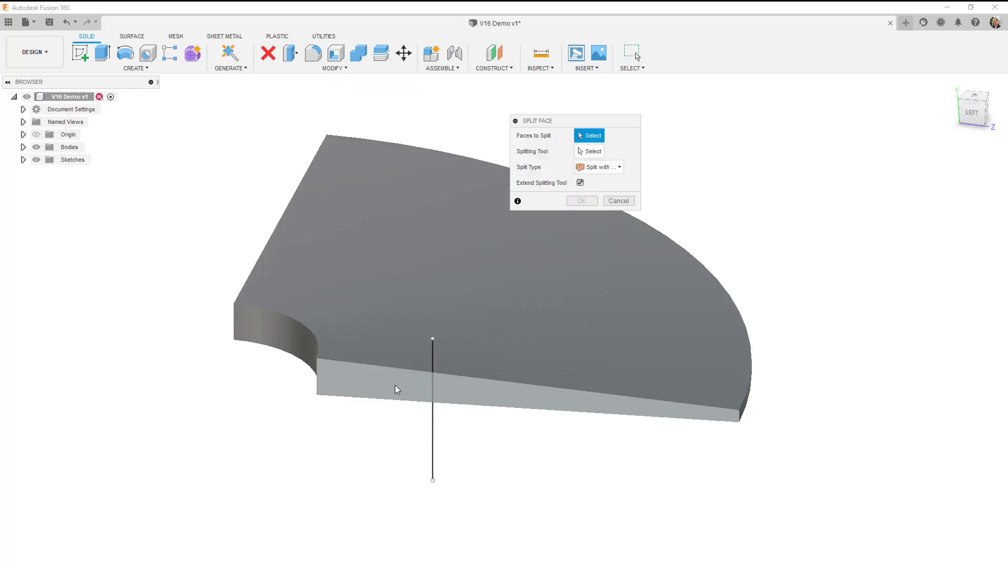
click(396, 389)
click(587, 152)
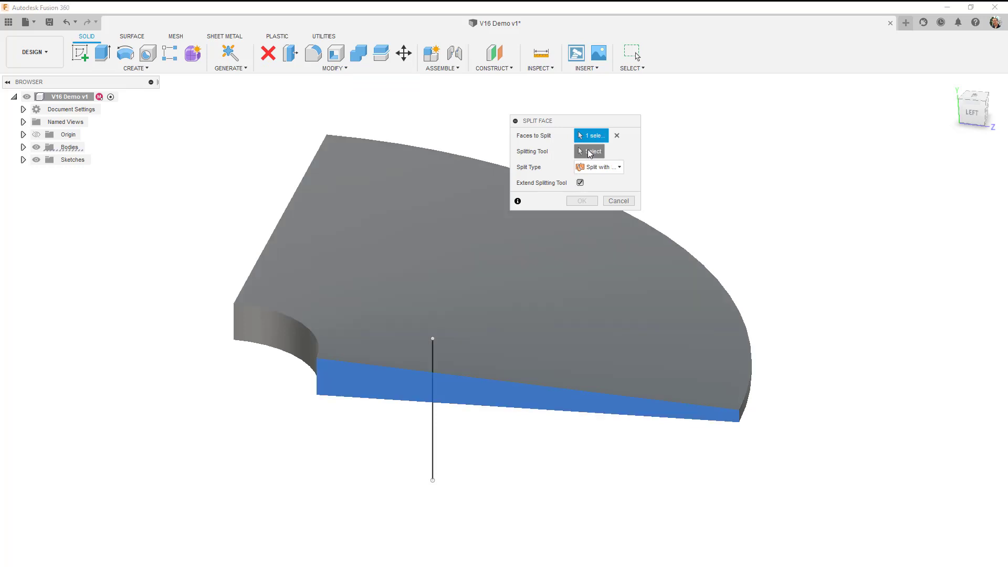
click(434, 427)
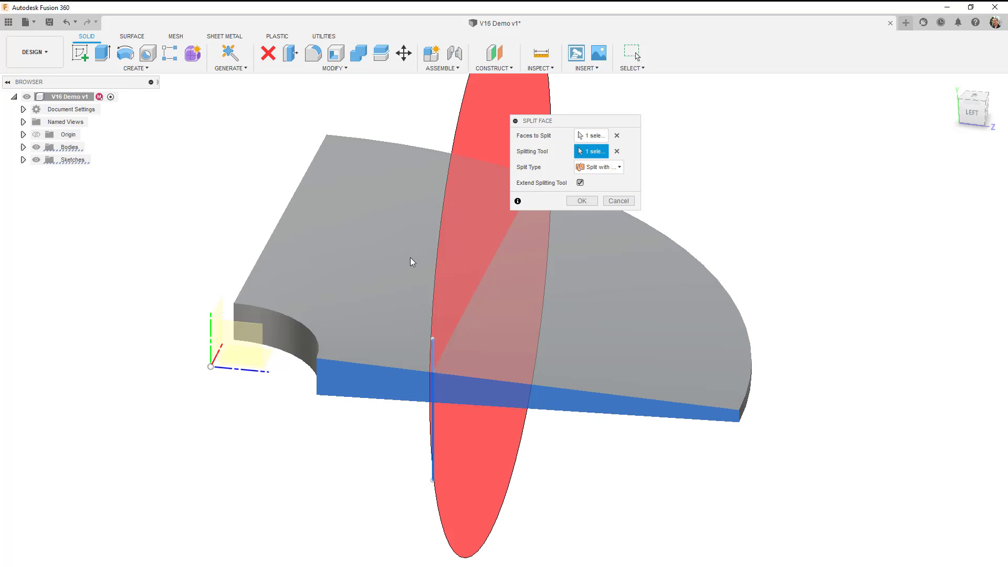
click(582, 201)
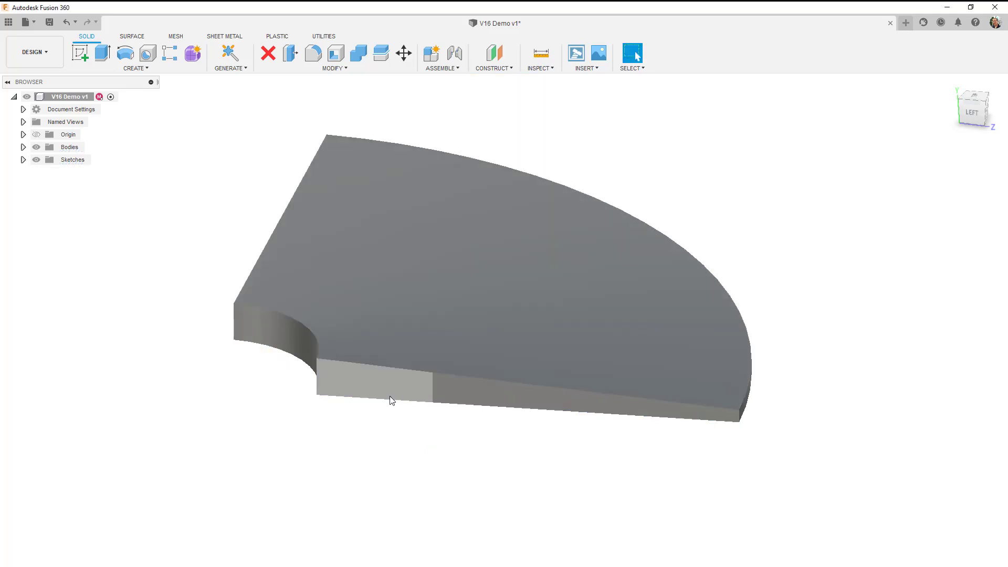
Inspect the two portions of the cut face on either side of the split line.
click(389, 395)
click(471, 396)
click(393, 391)
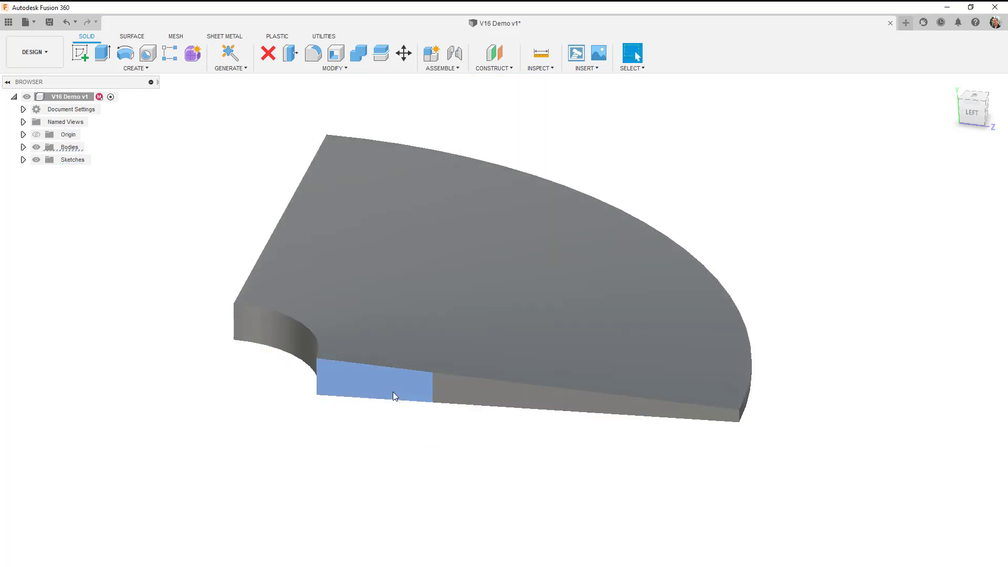
scroll(402, 428, up, 3)
scroll(403, 430, up, 1)
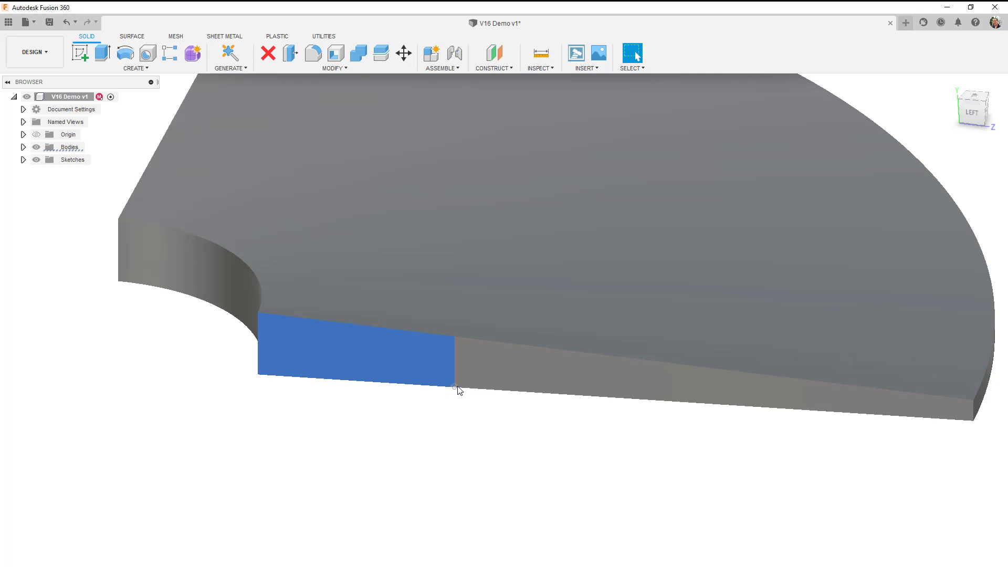
scroll(465, 400, down, 3)
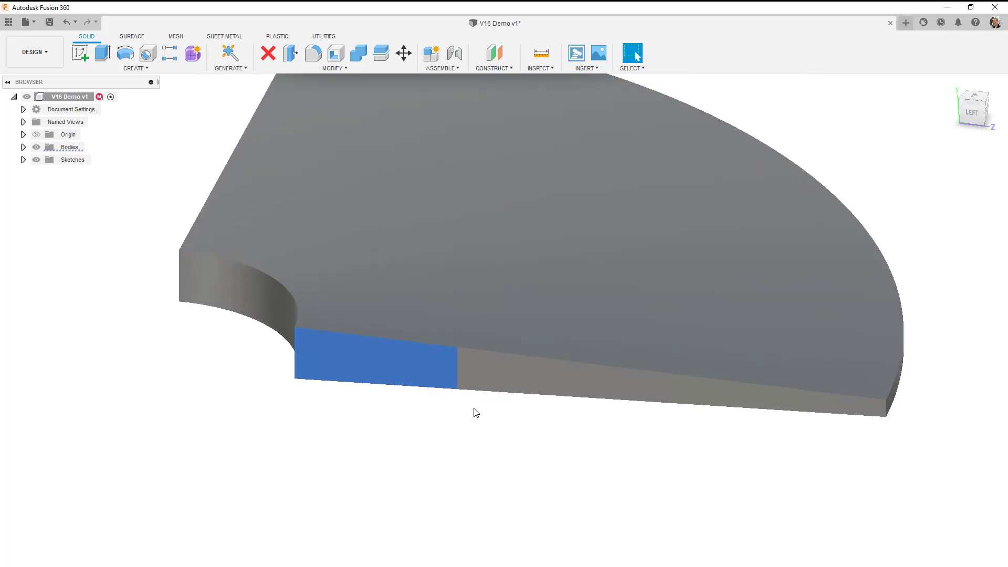
Switch to the Simulation workspace and create a Static Stress study.
click(37, 53)
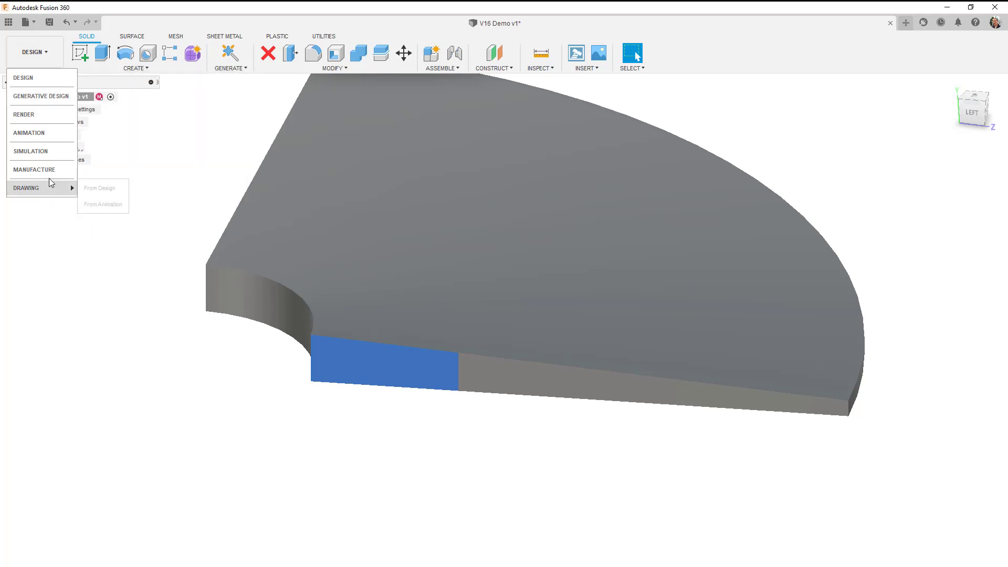
click(45, 153)
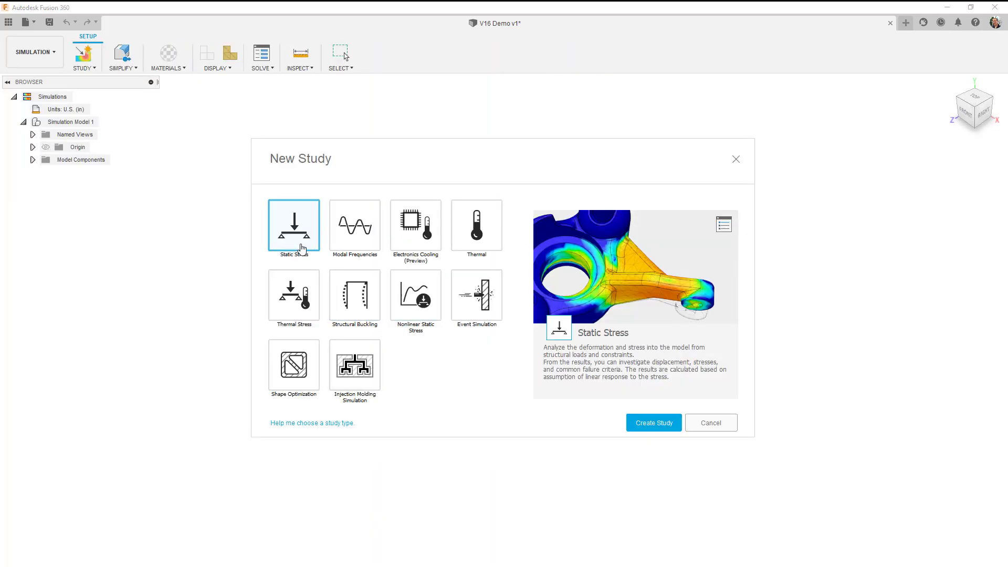
click(649, 423)
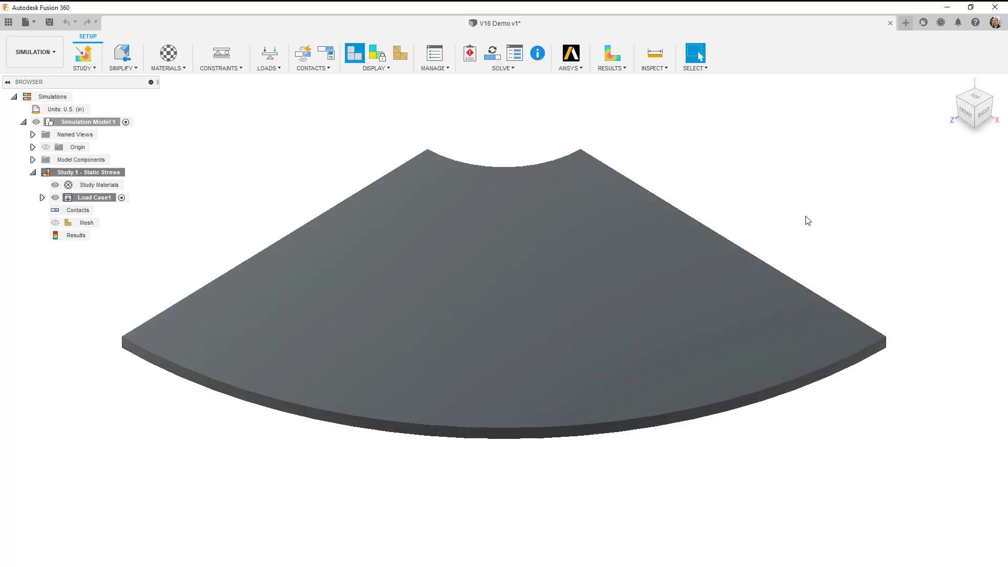
Open the study materials for the disc and set the material library to Fusion 360 Material Library.
shift+middle_drag(329, 329, 437, 317)
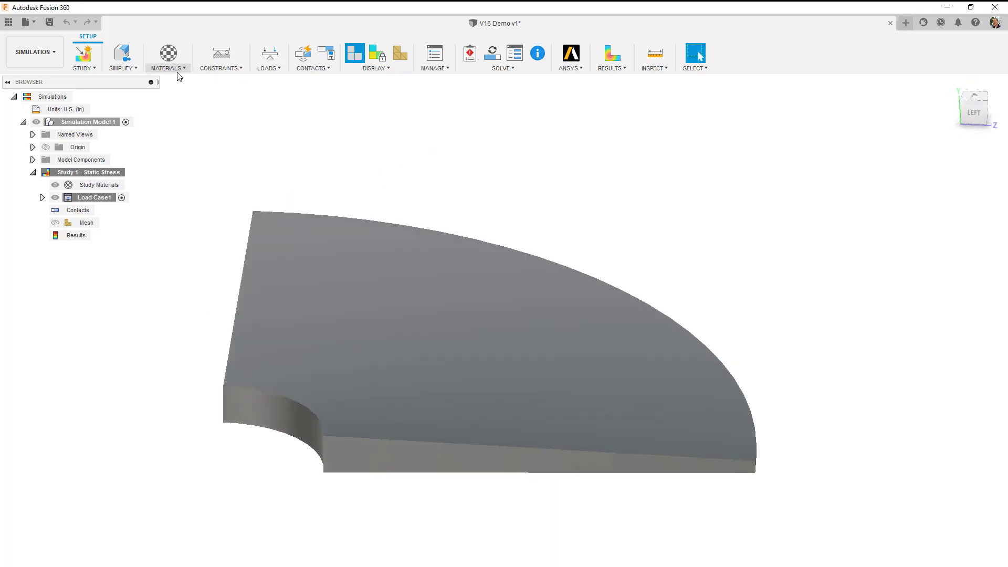
click(174, 75)
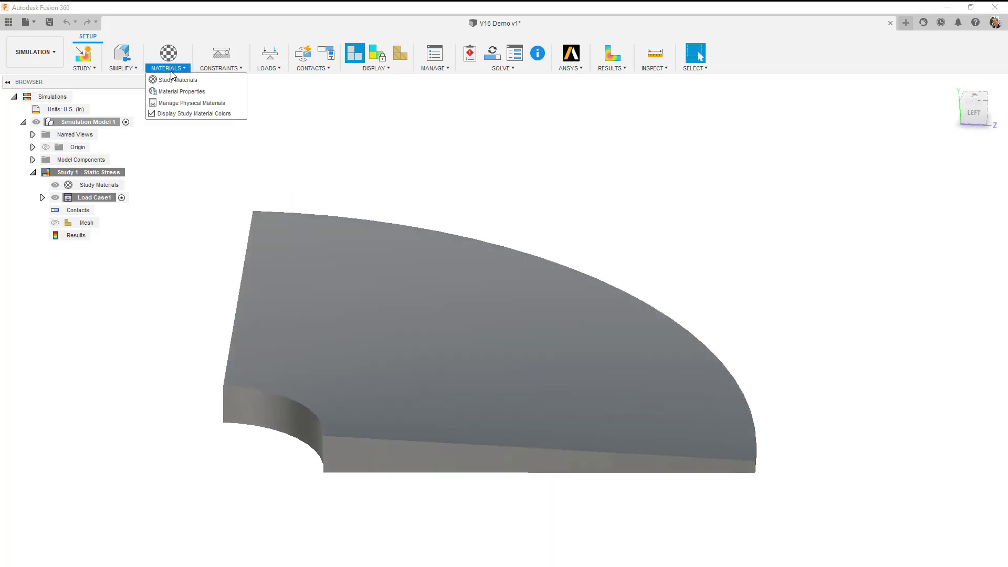
click(195, 88)
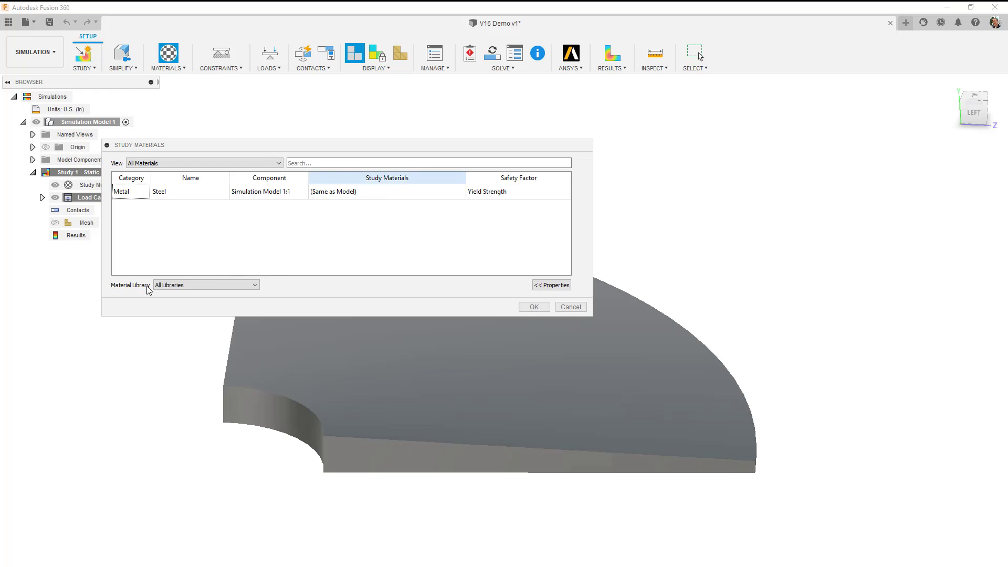
click(224, 286)
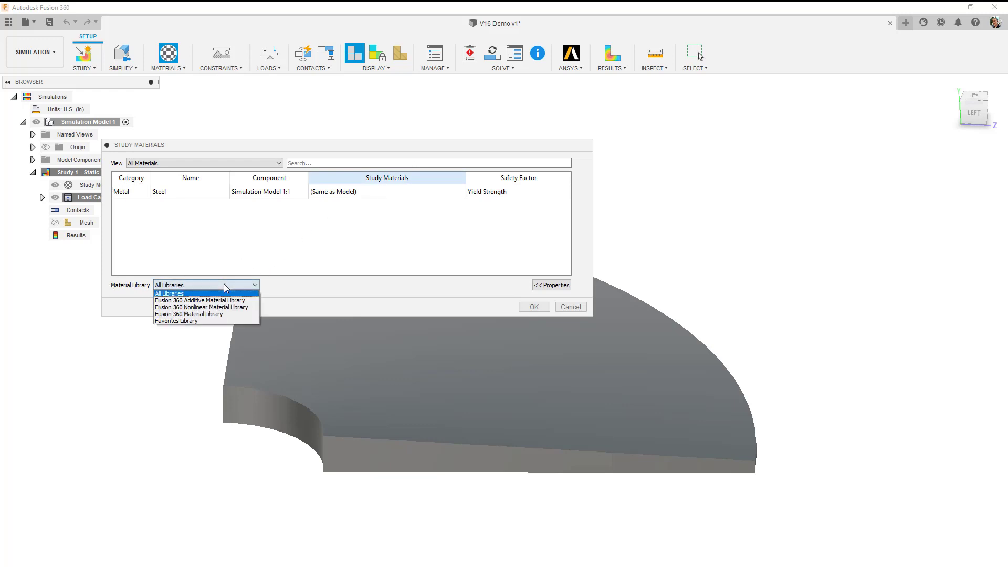
click(231, 314)
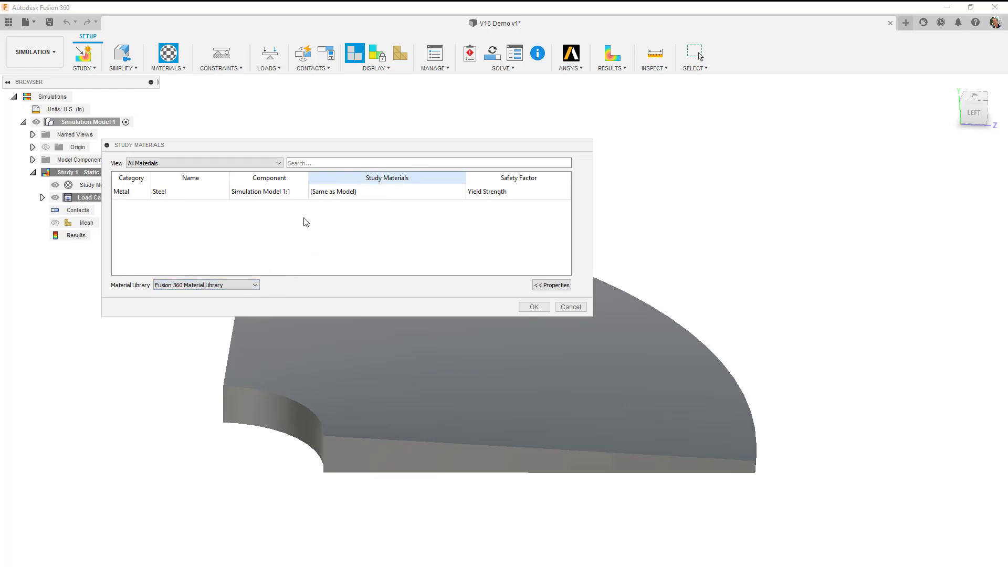
Assign Steel as the study material for the disc, review its properties and accept the assignment.
click(396, 192)
click(460, 192)
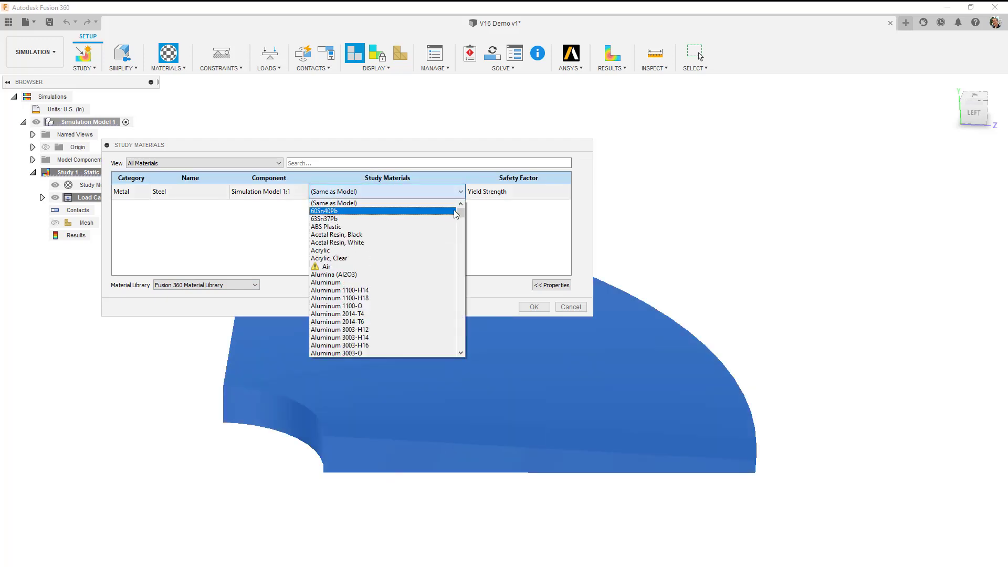
drag(461, 215, 457, 292)
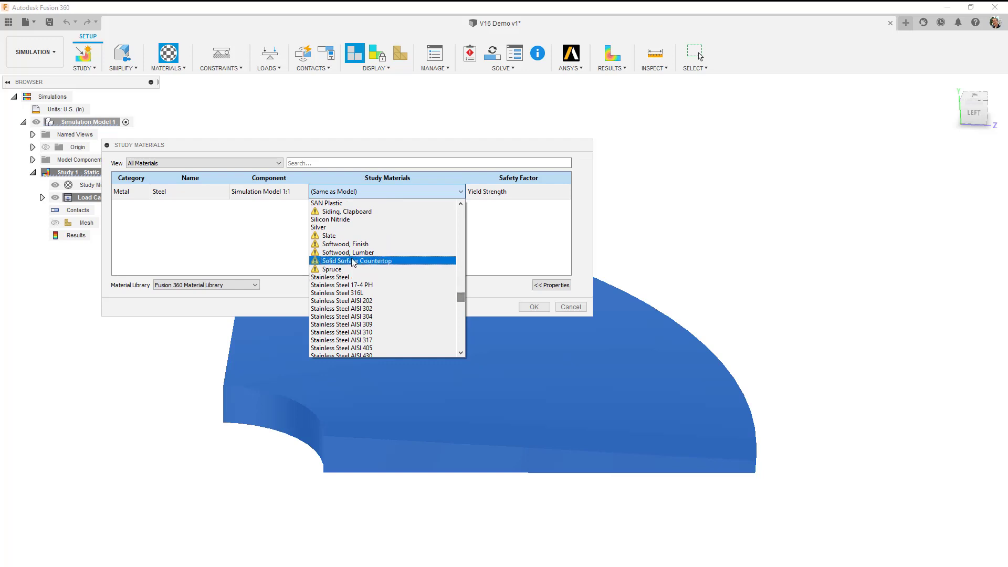
scroll(401, 283, down, 5)
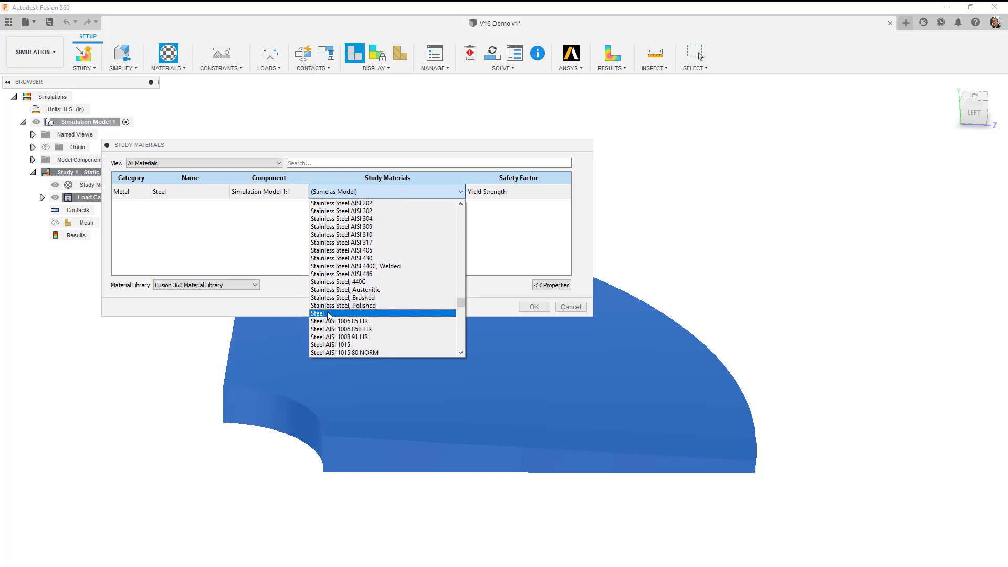
click(332, 314)
click(546, 284)
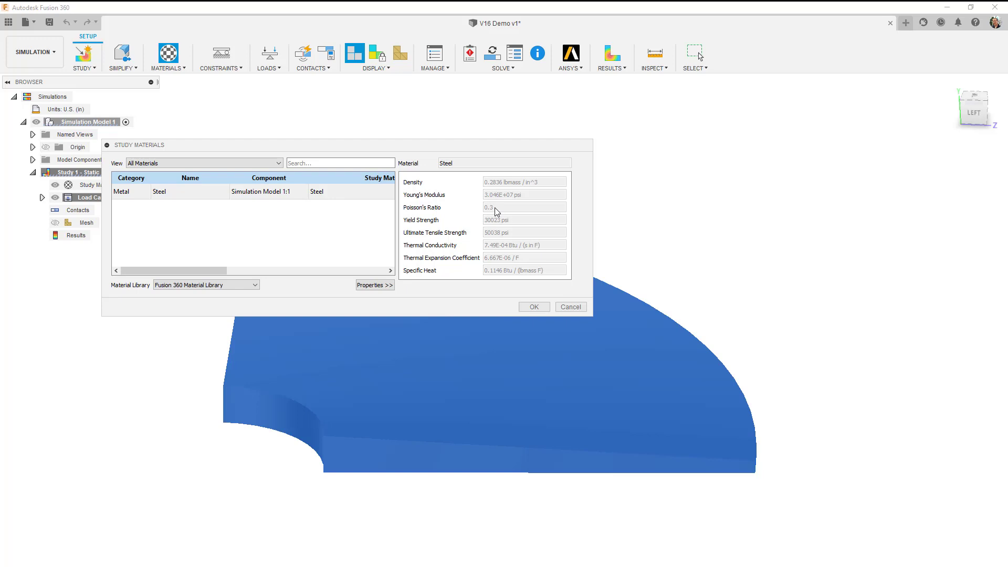
click(534, 307)
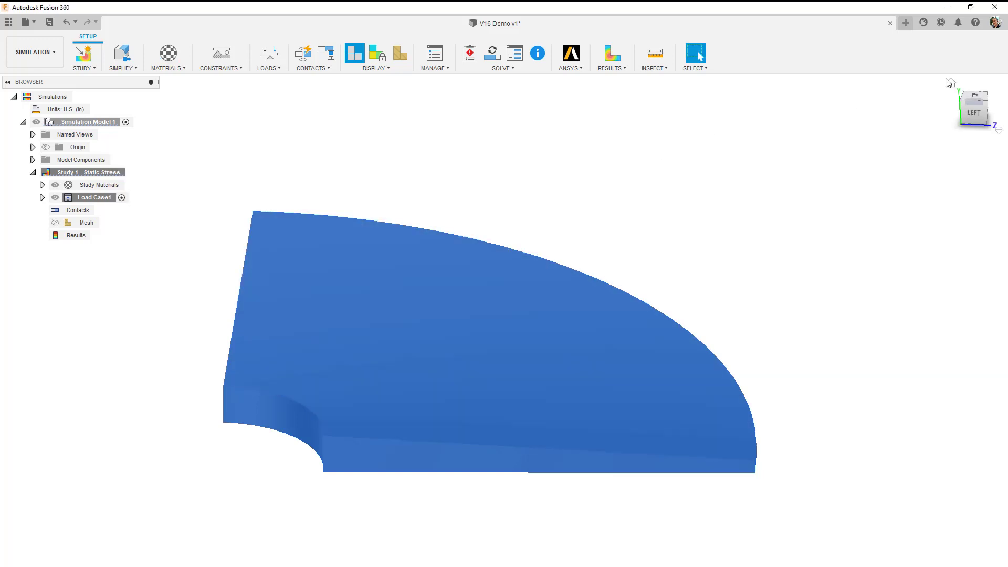
Check the installed program version in the About information and close it.
click(975, 24)
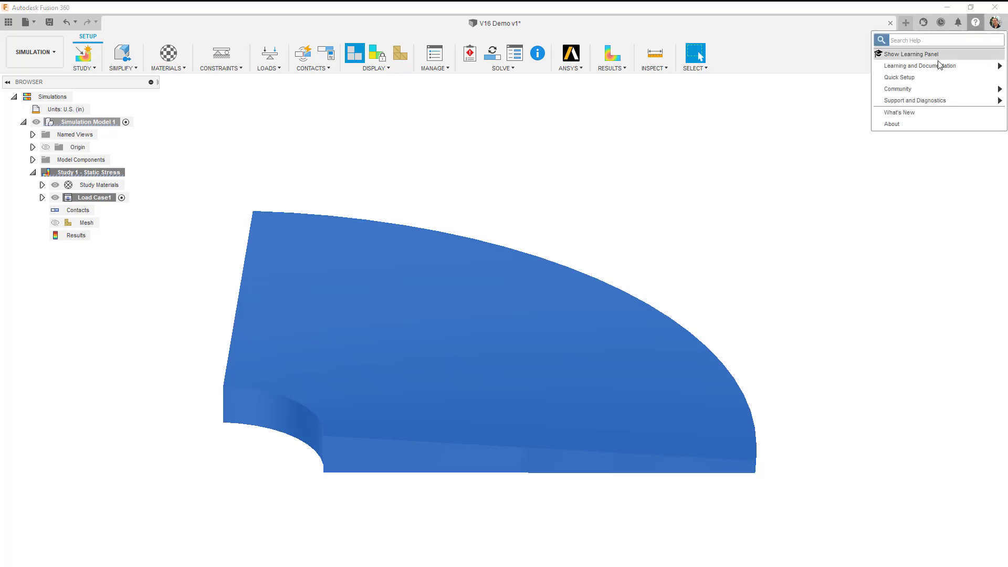
click(918, 129)
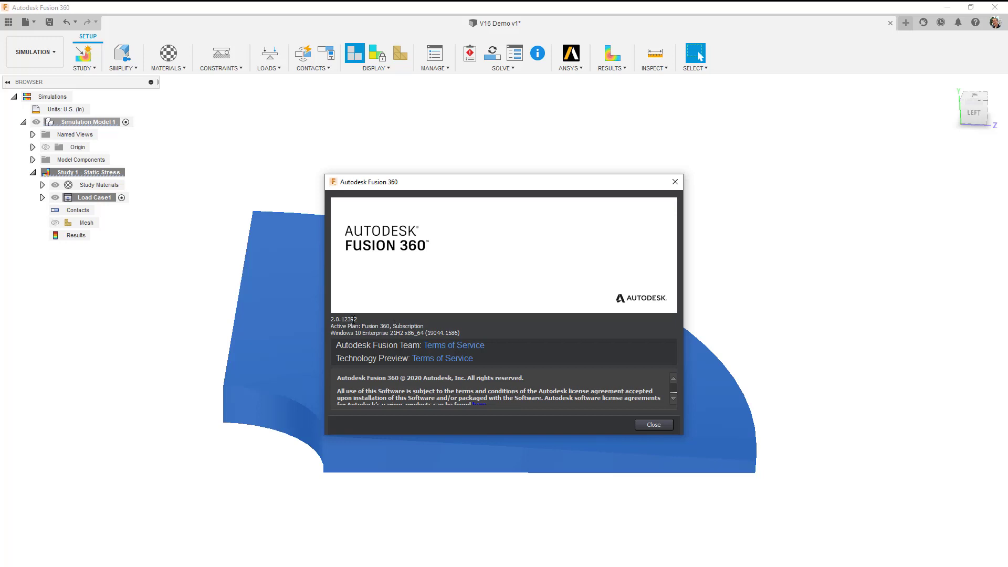
click(657, 425)
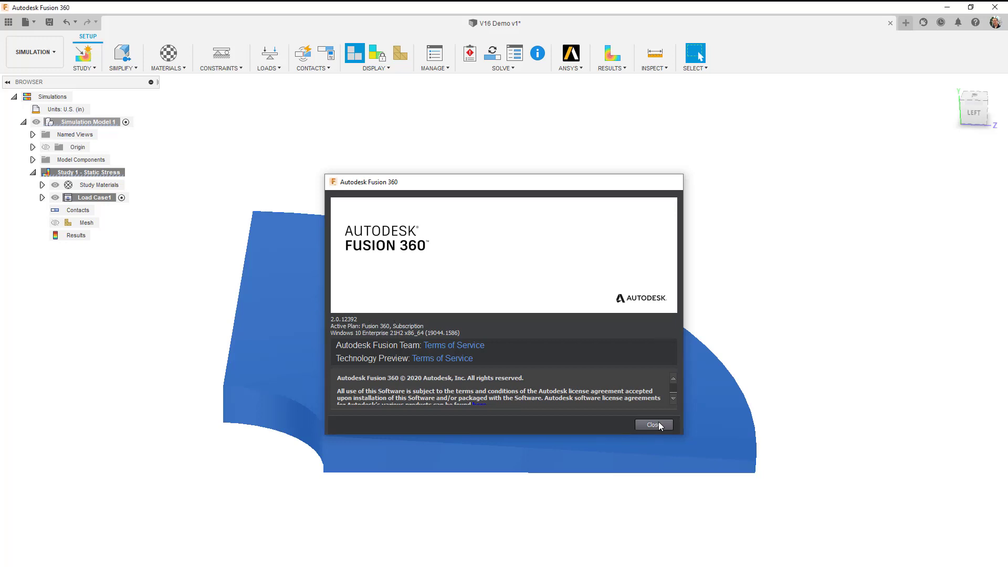
Apply a fixed structural constraint in Ux only to both portions of the split cut face, clearing the preselected body.
click(220, 68)
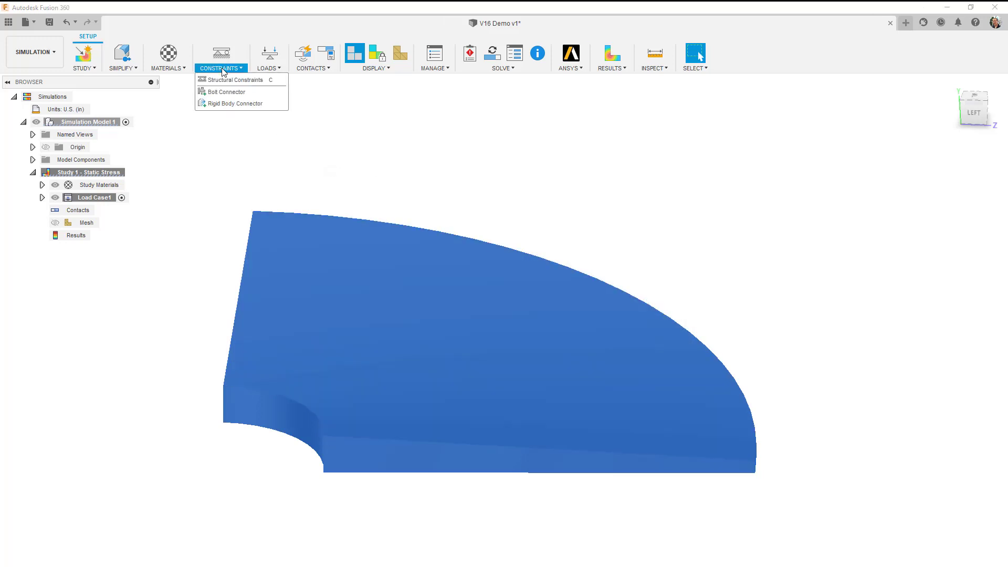
click(234, 85)
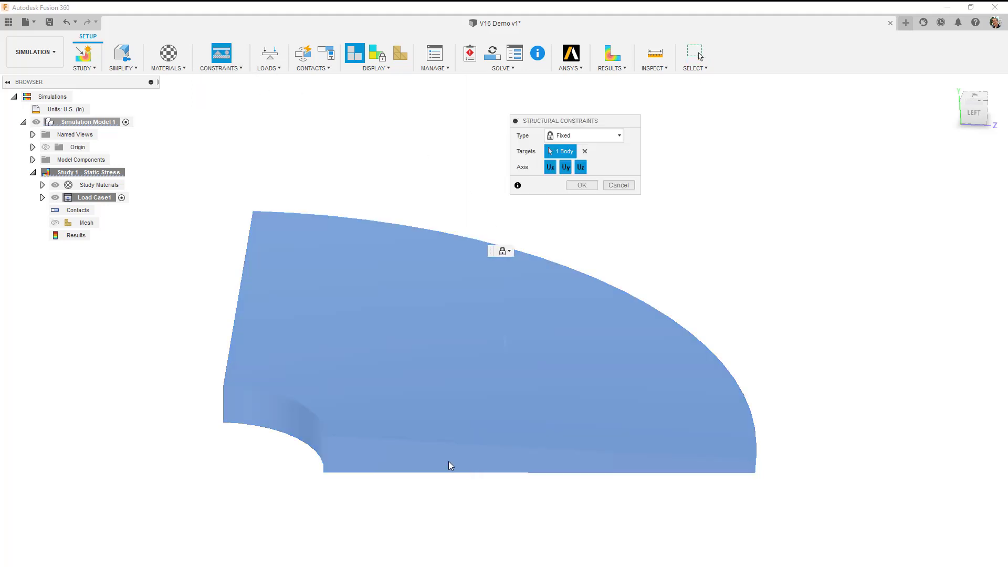
click(584, 151)
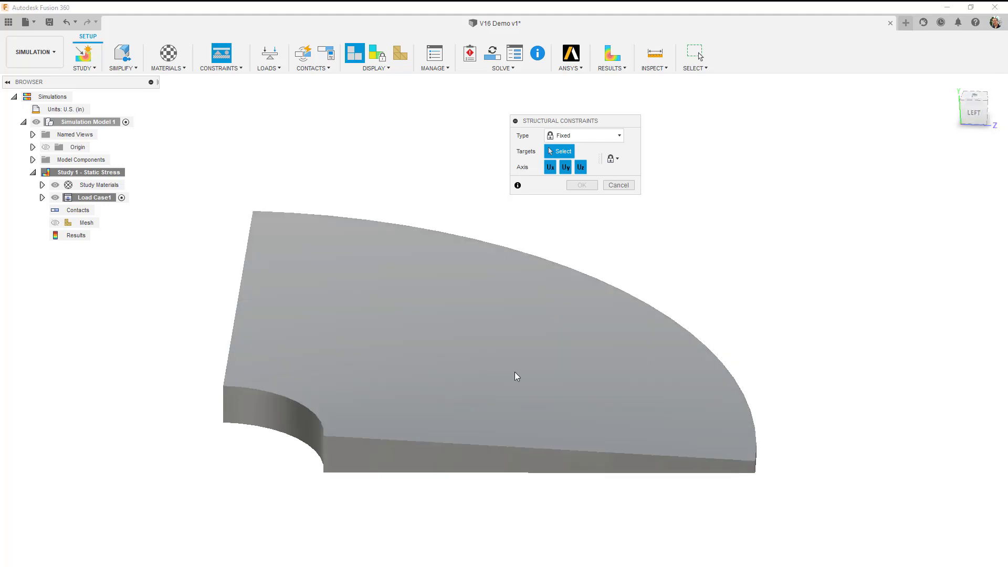
click(569, 171)
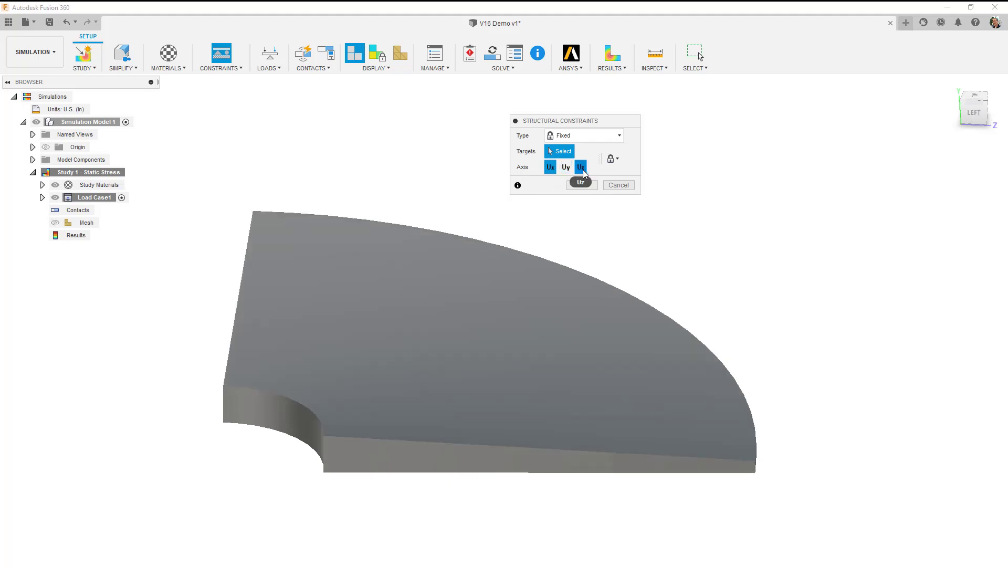
click(580, 167)
click(395, 461)
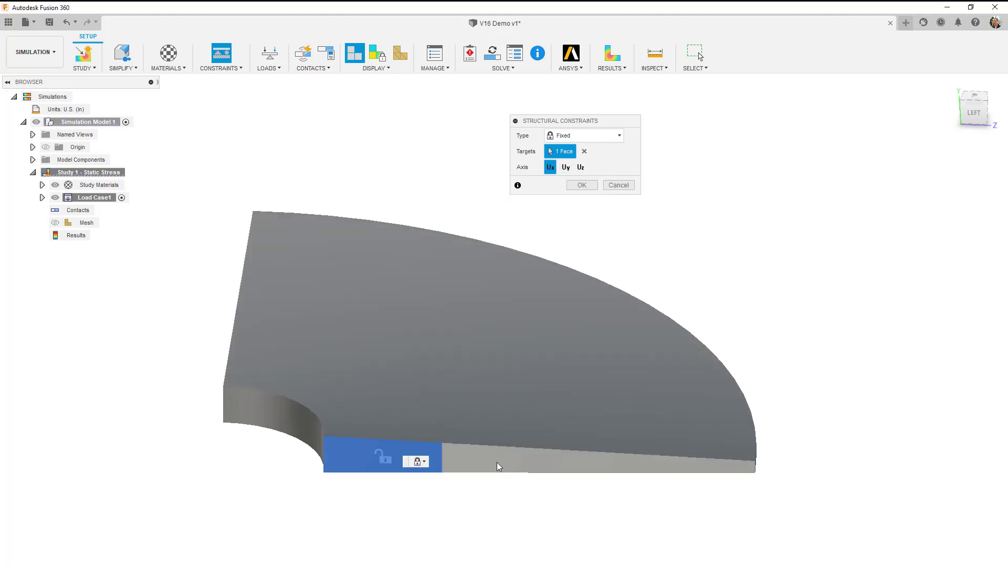
click(499, 463)
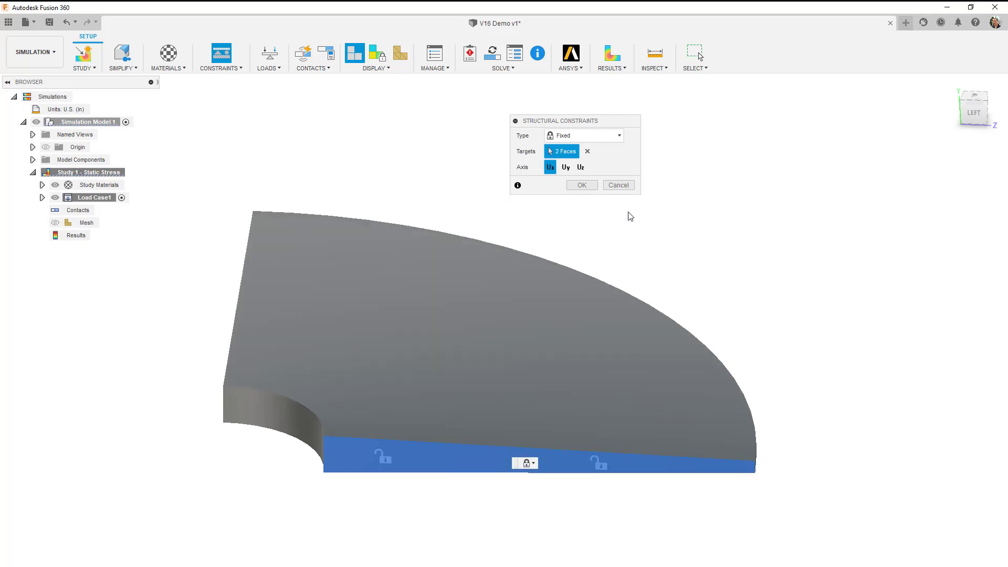
click(582, 186)
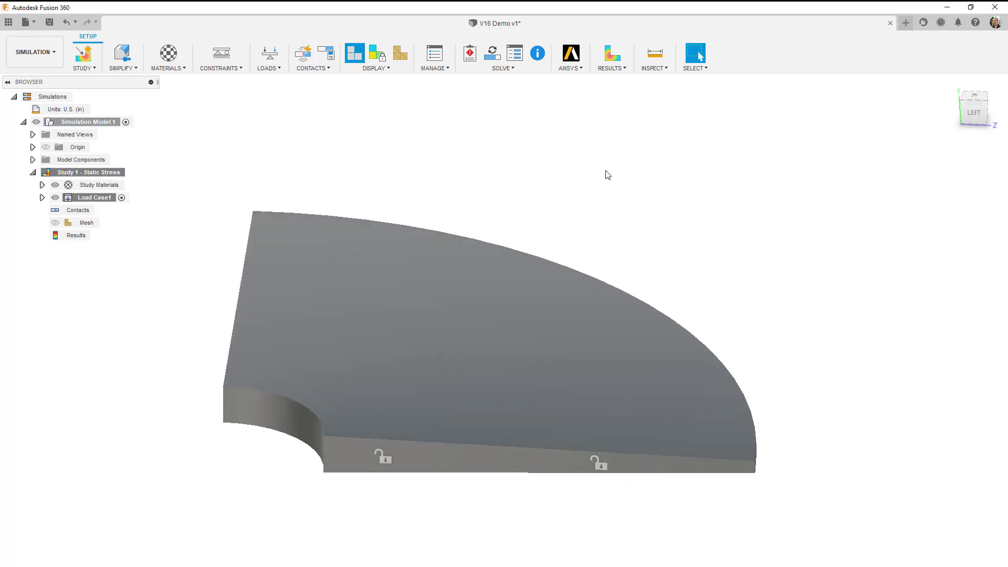
Apply a fixed structural constraint in Uz only to the cut face on the other side of the bore.
shift+middle_drag(420, 313, 473, 338)
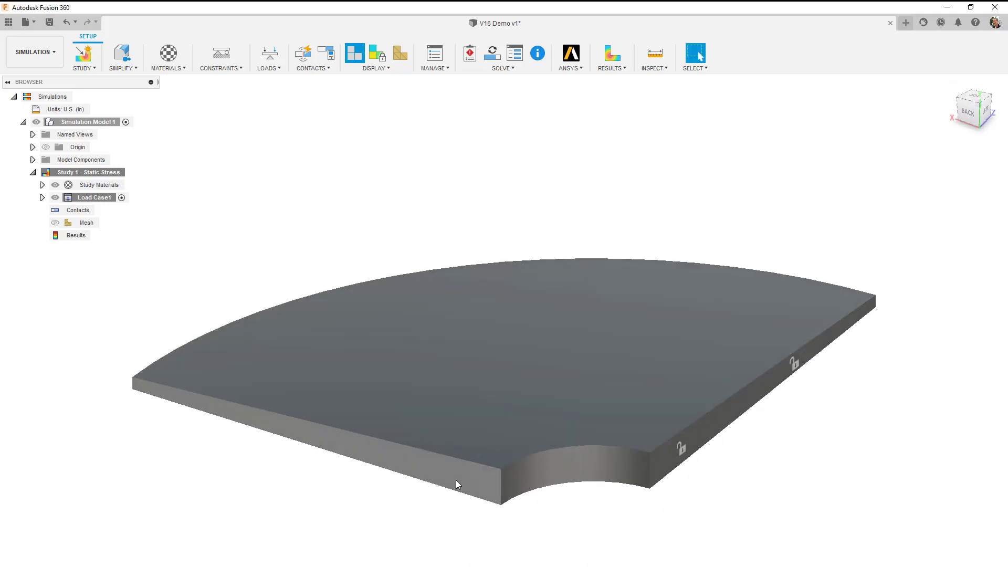
click(221, 53)
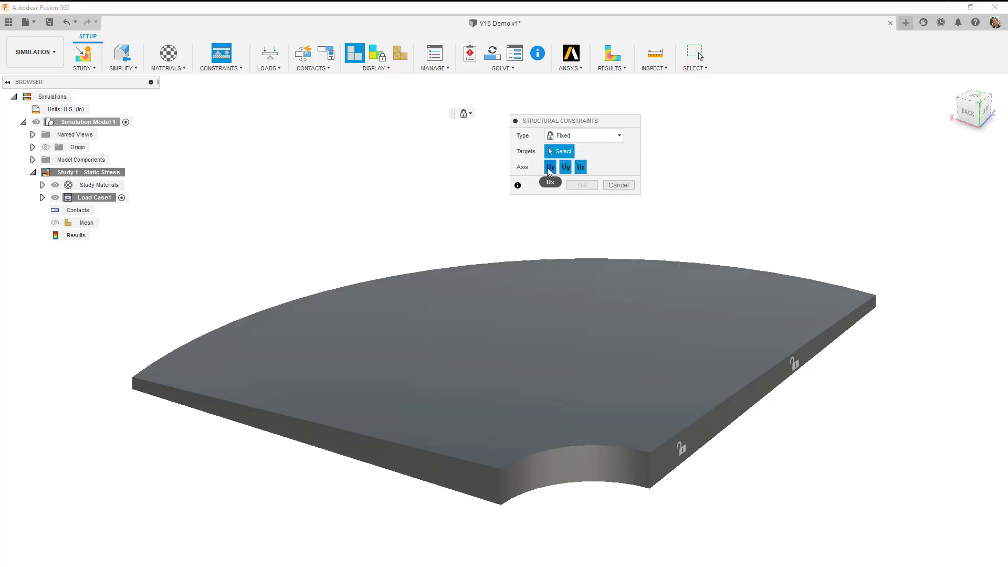
click(550, 167)
click(565, 167)
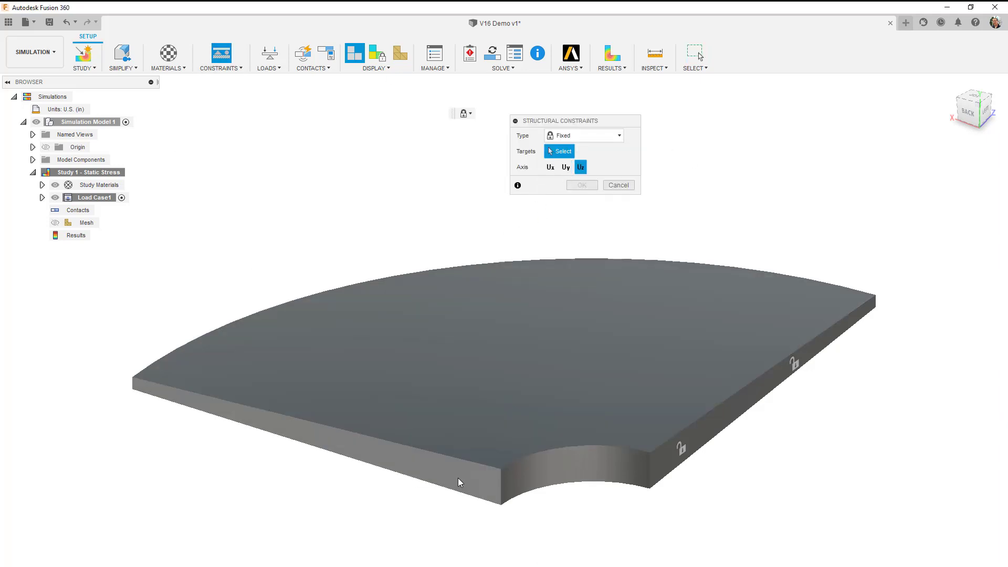
click(461, 481)
click(582, 183)
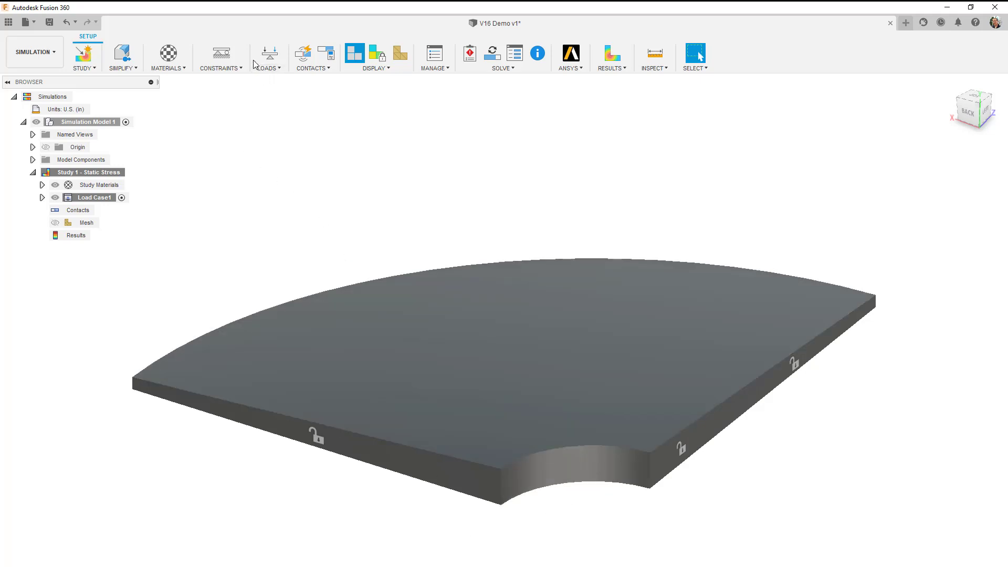
Apply a fixed structural constraint in Uy only to the lower curved edge of the bore.
click(228, 55)
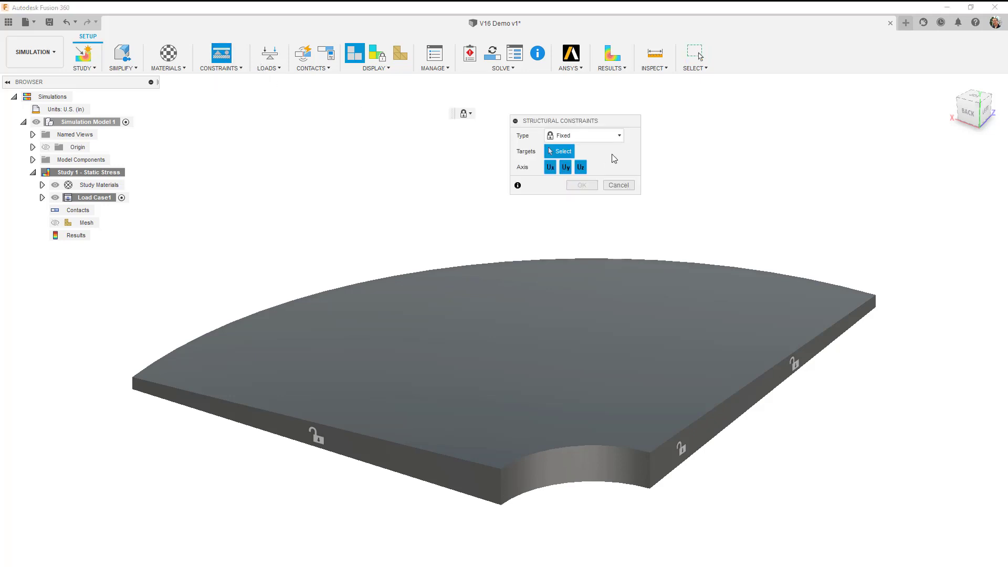
click(550, 168)
click(581, 167)
click(588, 481)
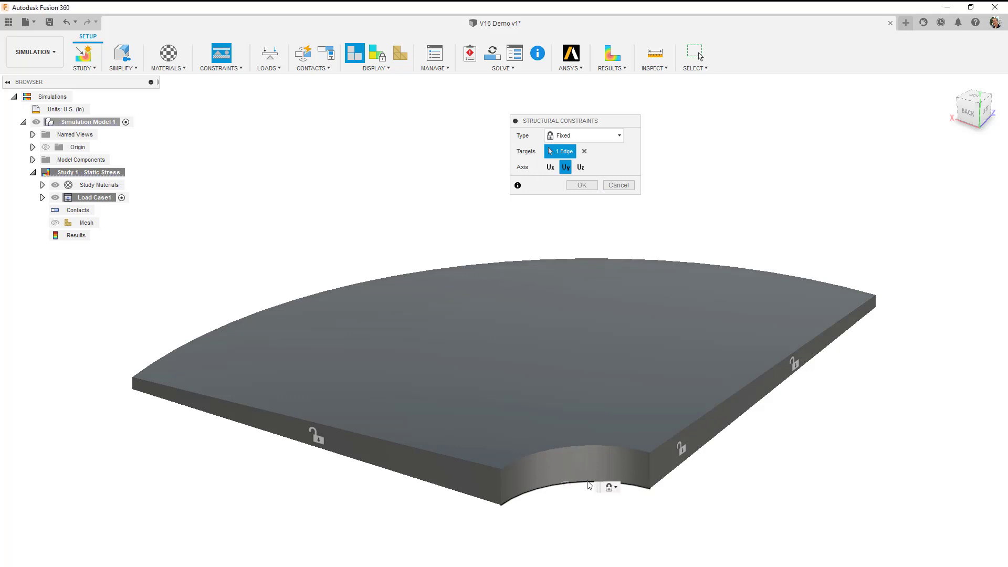
click(582, 186)
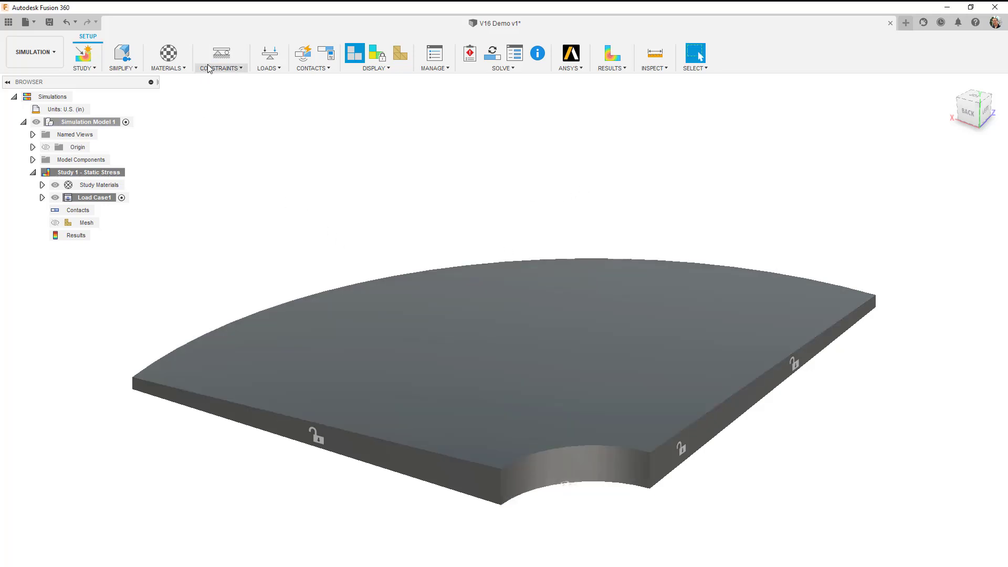
click(270, 58)
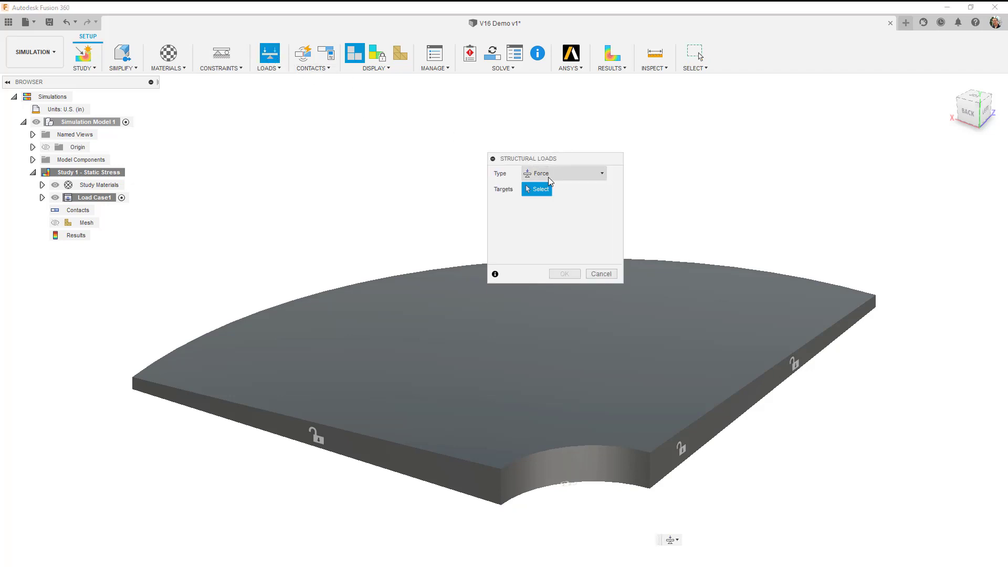
click(566, 176)
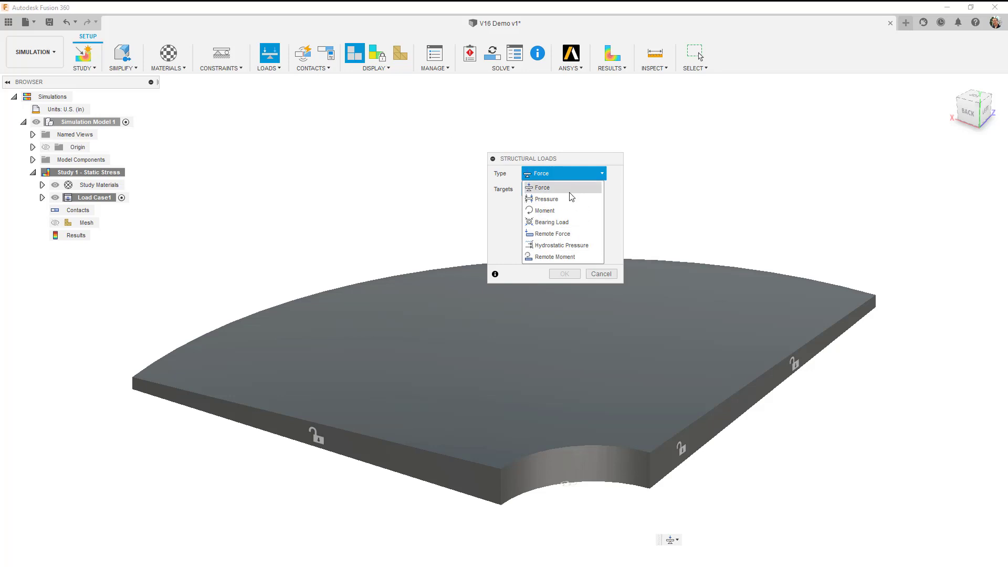
click(604, 274)
click(603, 273)
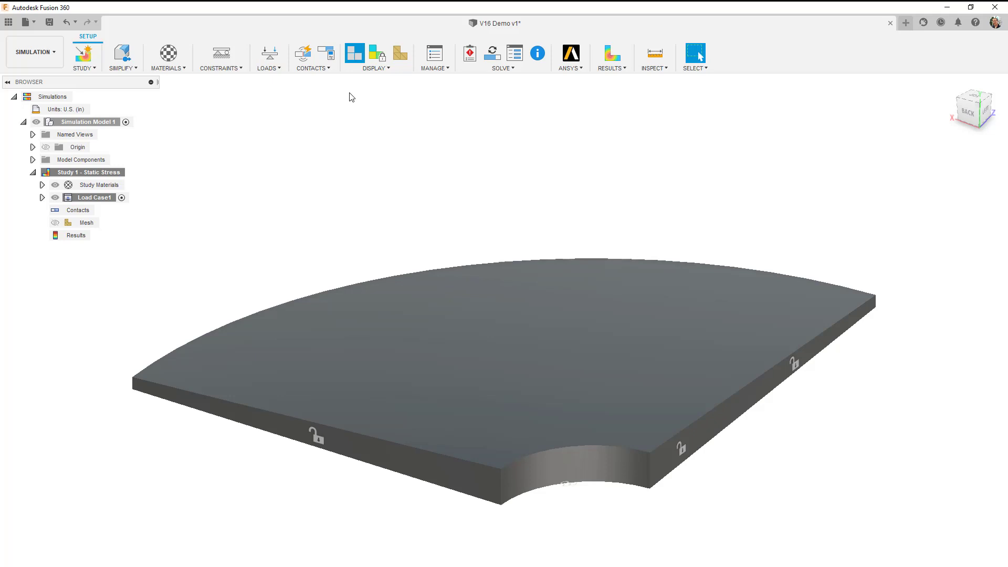
Start an angular global load with the Axis direction type and the curved bore face as location reference.
click(281, 71)
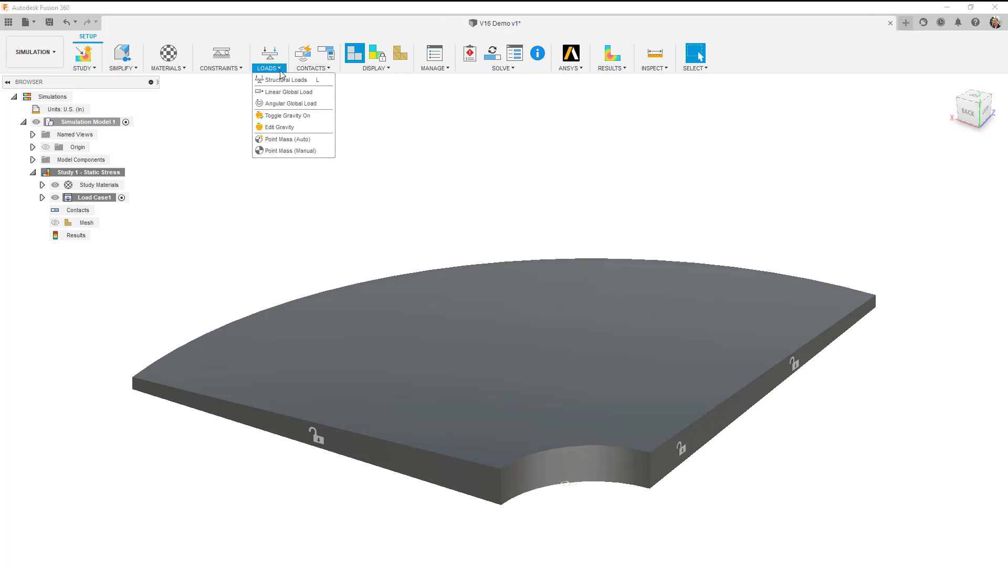
click(296, 109)
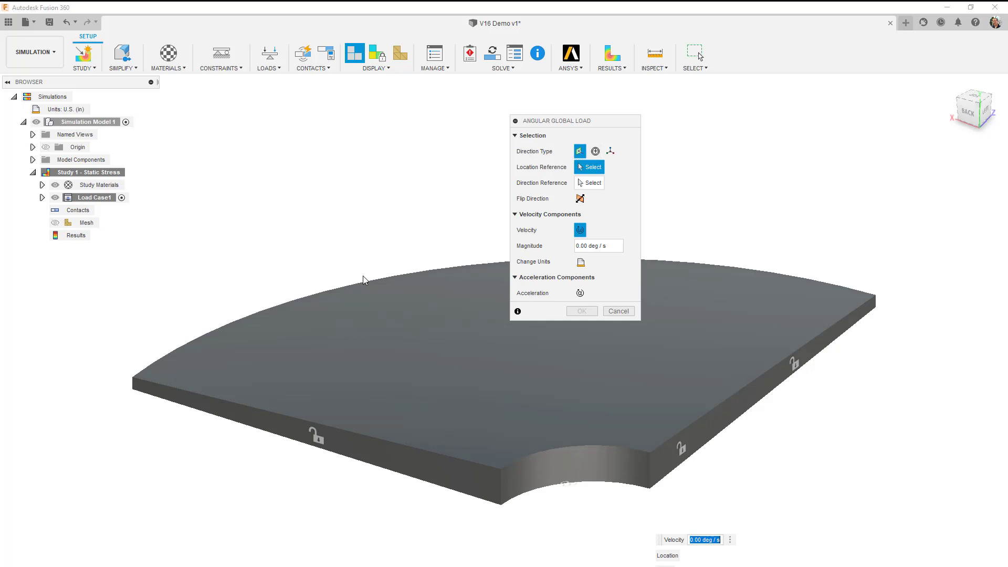
shift+middle_drag(348, 304, 314, 309)
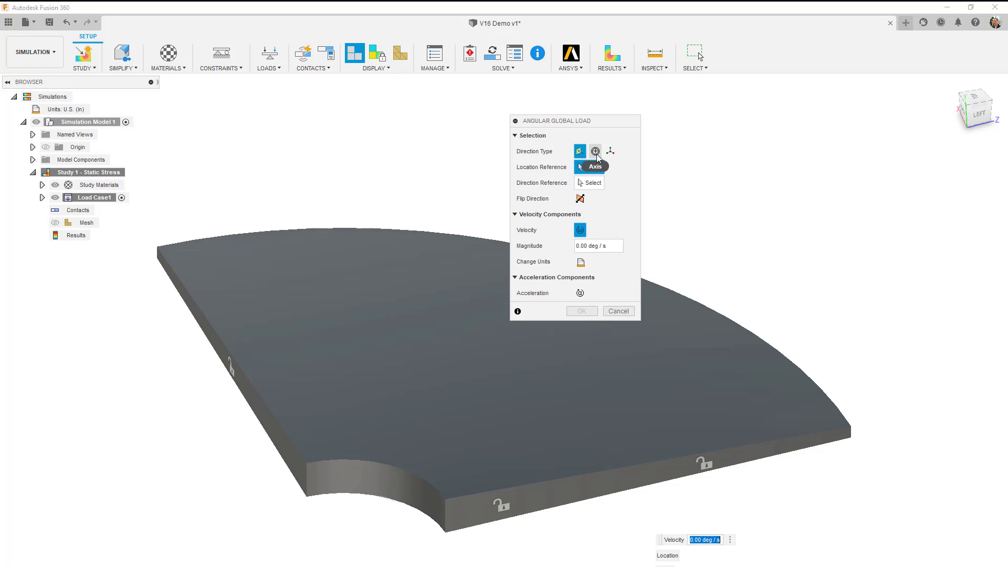
click(595, 152)
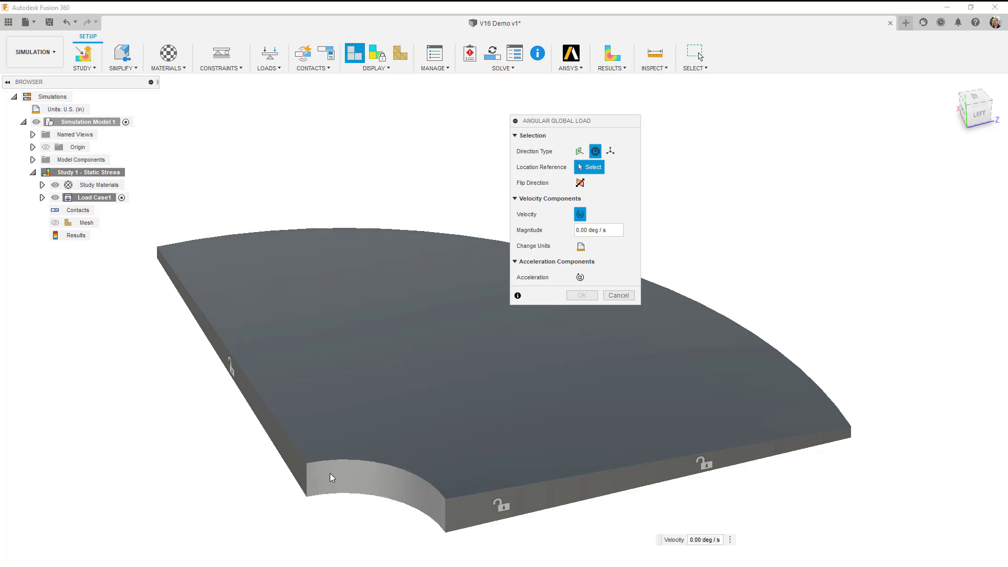
click(363, 470)
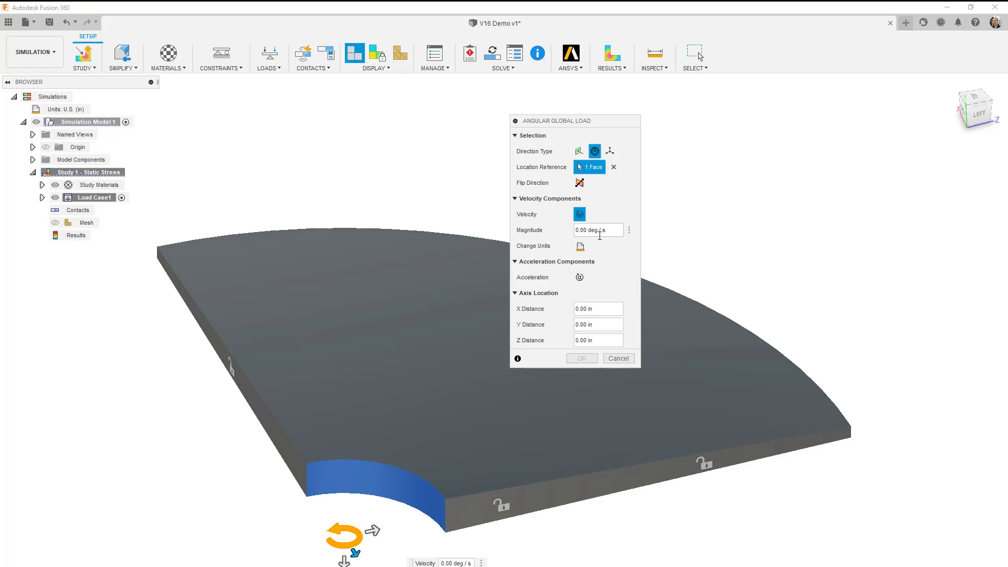
Set the angular load's velocity to 261.8 in rad / s units and accept the load.
click(580, 246)
click(617, 248)
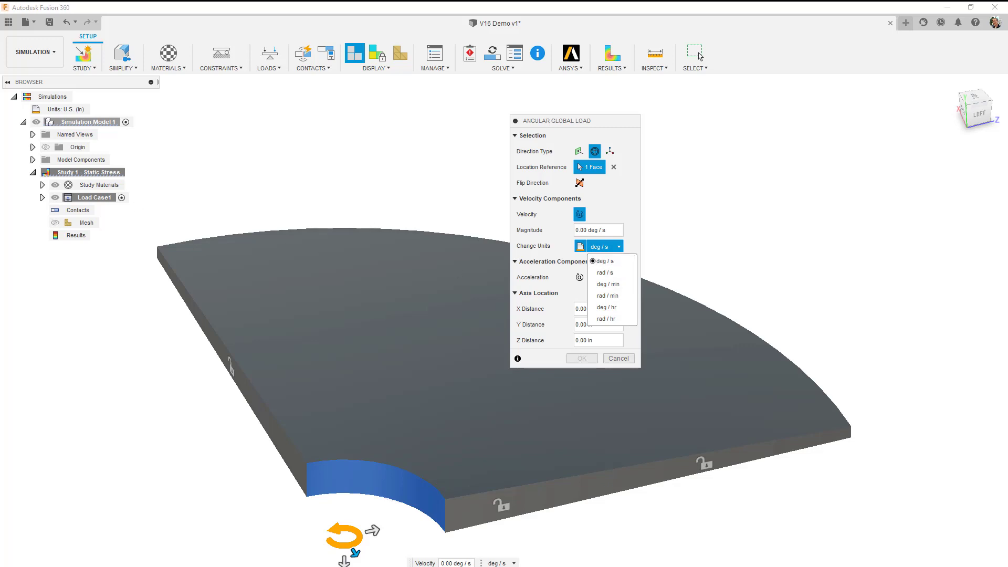
key(Escape)
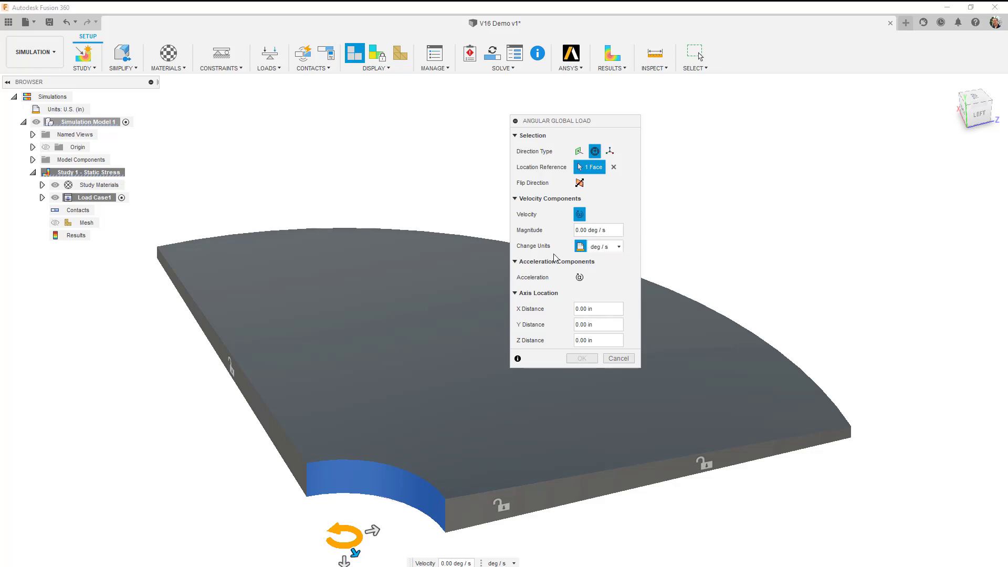
click(619, 248)
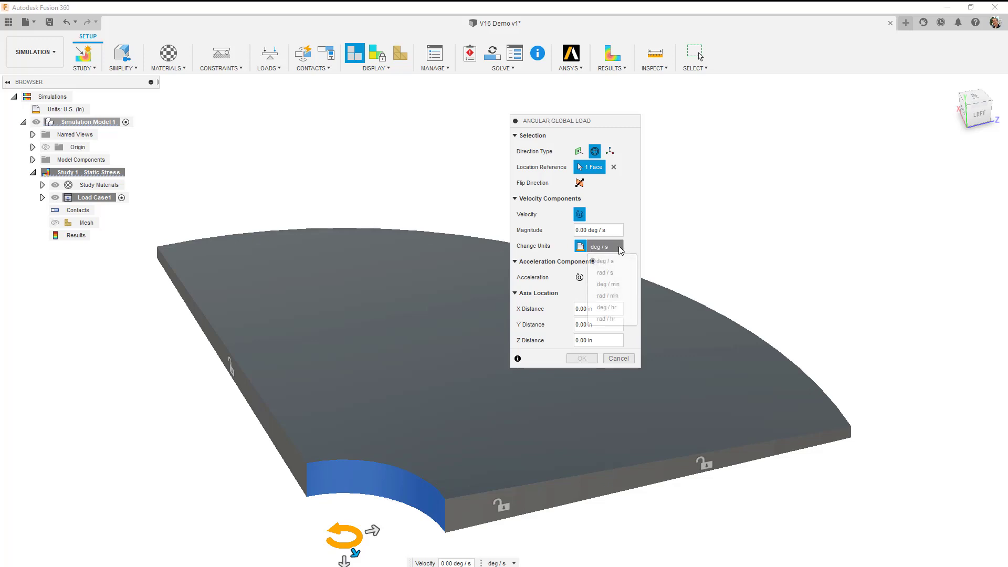
click(622, 274)
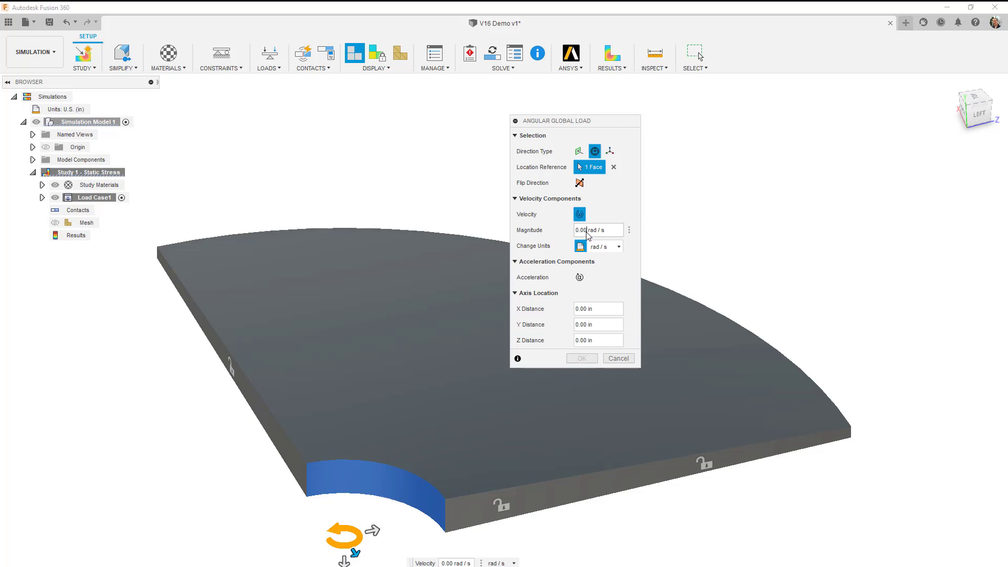
double_click(580, 230)
text(261)
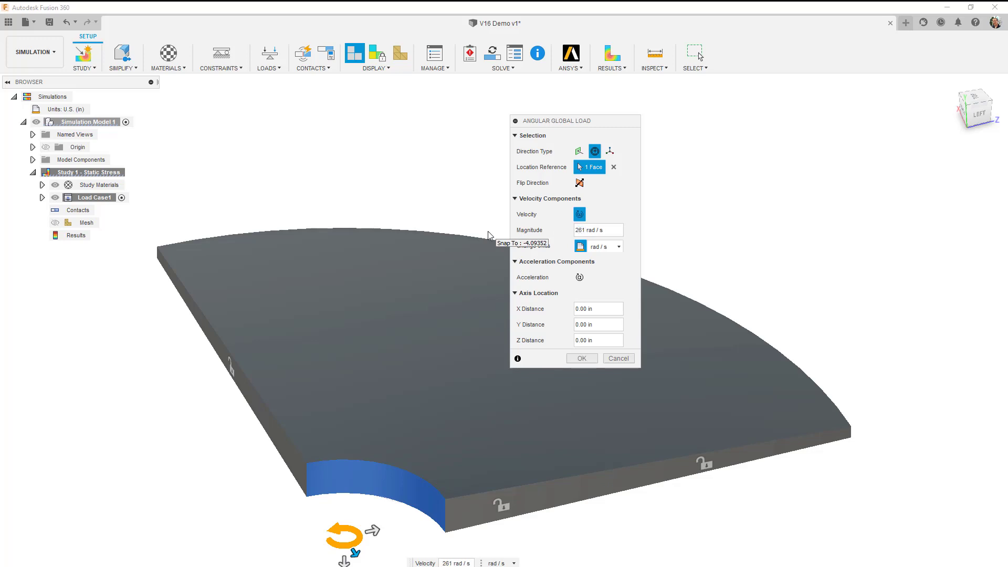
text(.8)
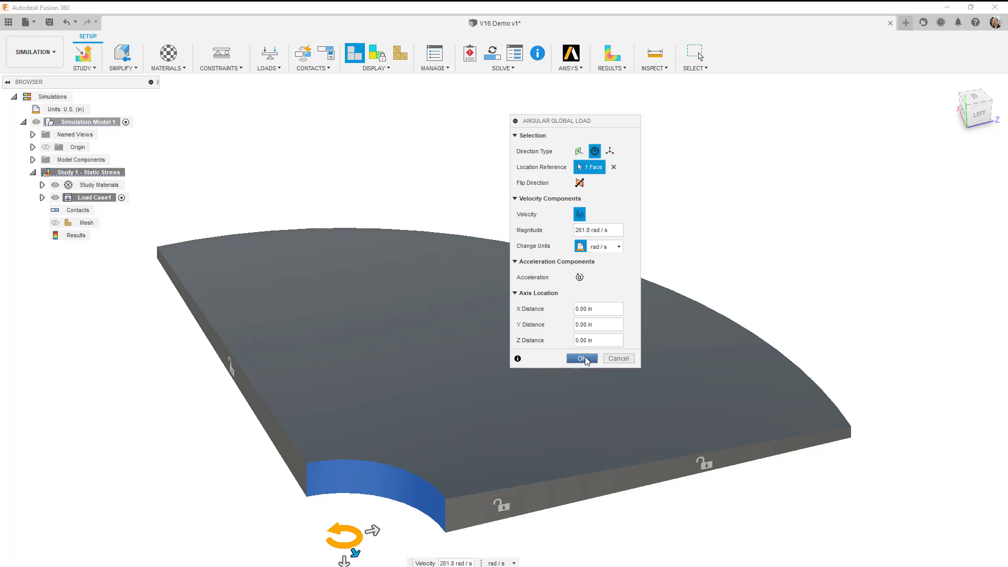
click(584, 358)
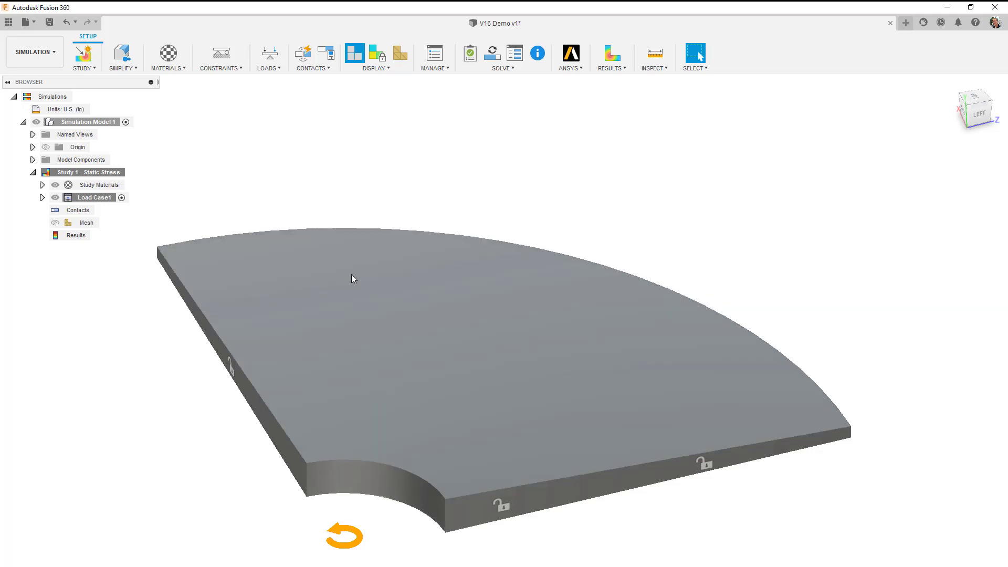
Compute the initial mesh and set its average element size to an absolute size of 0.25 in.
click(401, 55)
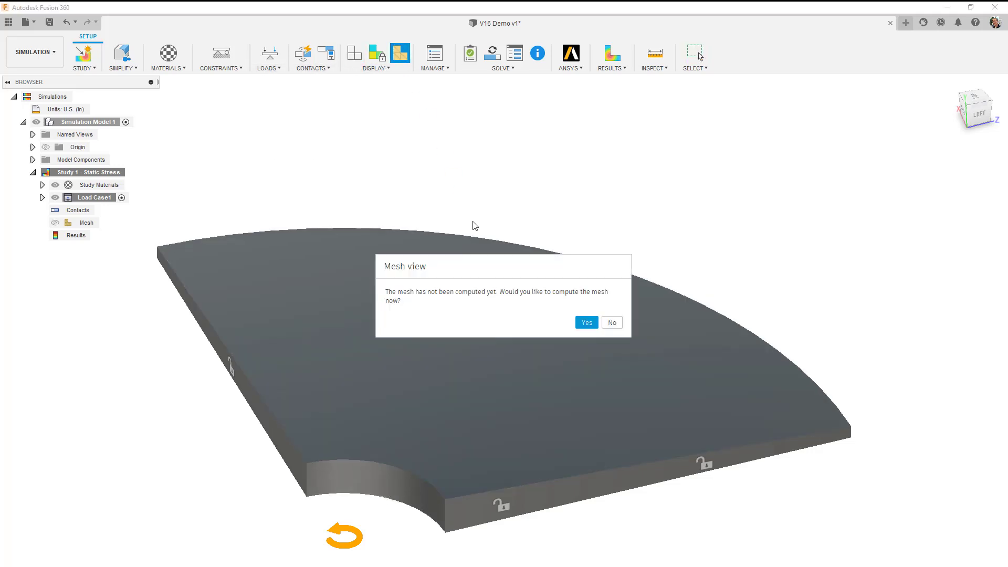
click(586, 322)
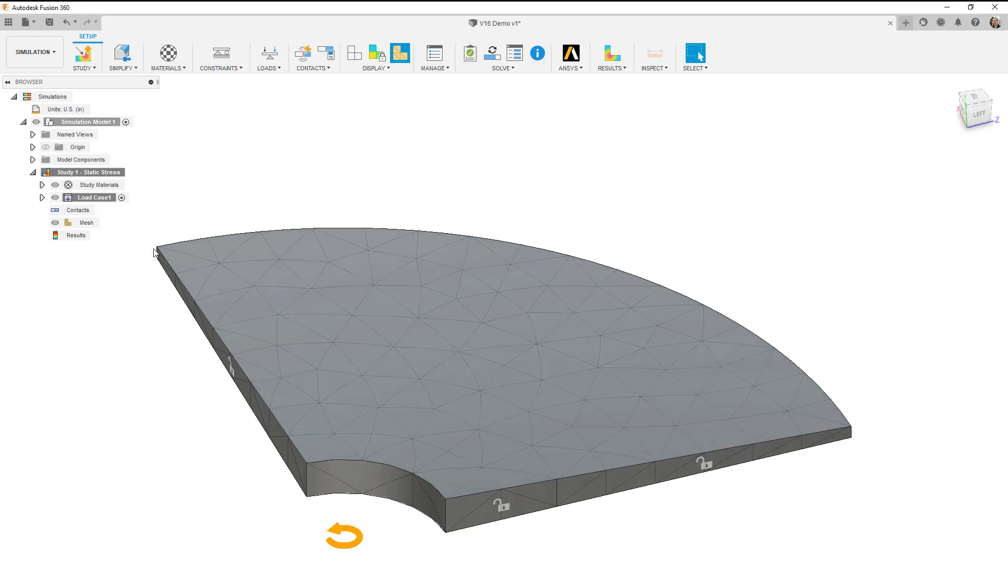
click(105, 224)
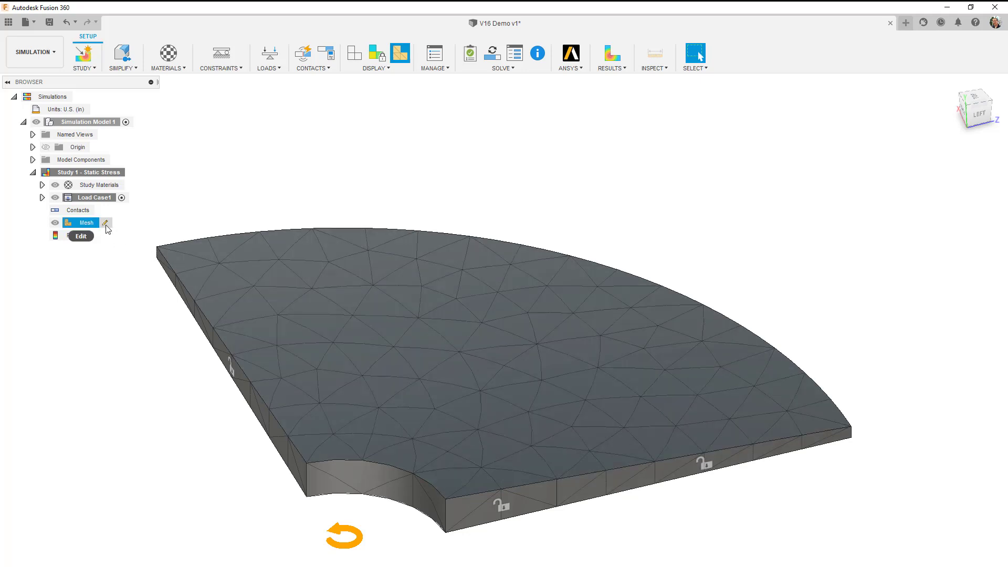
click(106, 225)
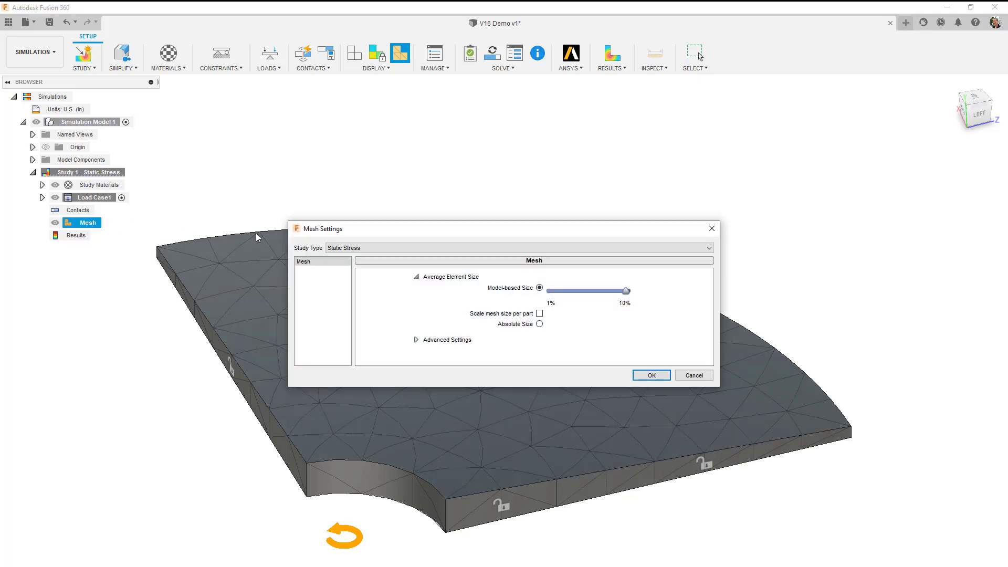
click(539, 324)
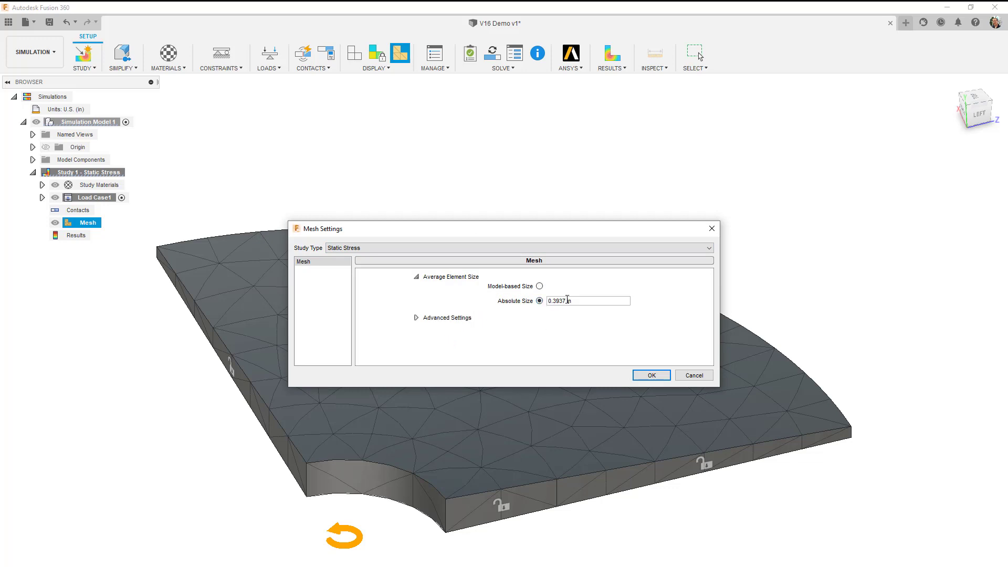
drag(567, 300, 551, 298)
text(0.25)
click(650, 375)
Regenerate the mesh with the new settings and inspect the elements around the split line on the cut face.
right_click(90, 224)
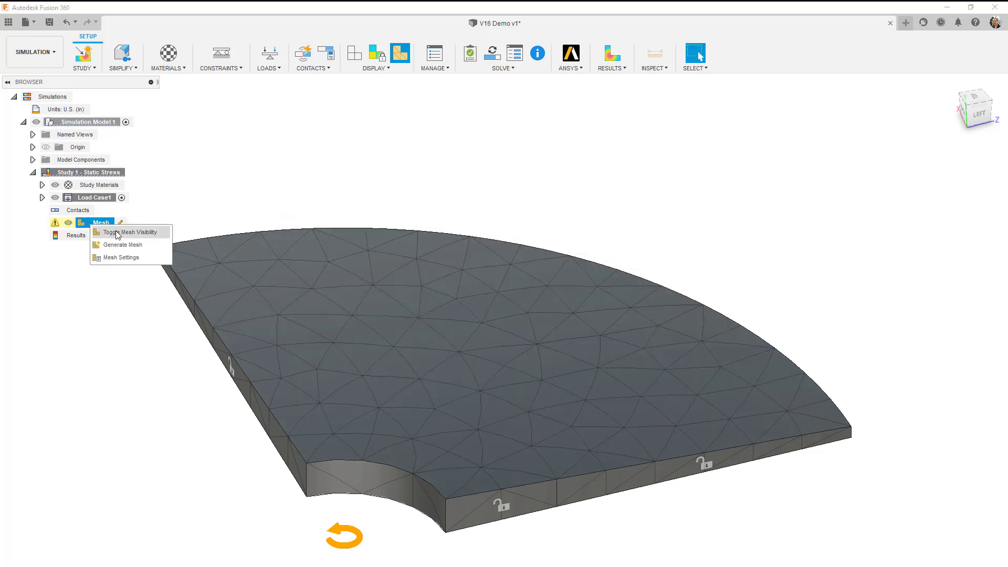
click(131, 246)
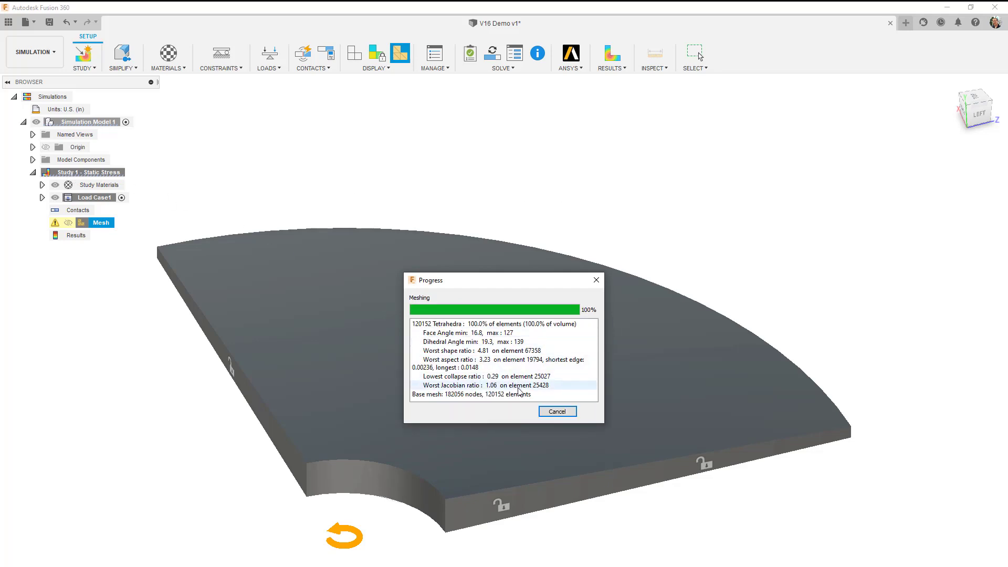
scroll(473, 450, up, 5)
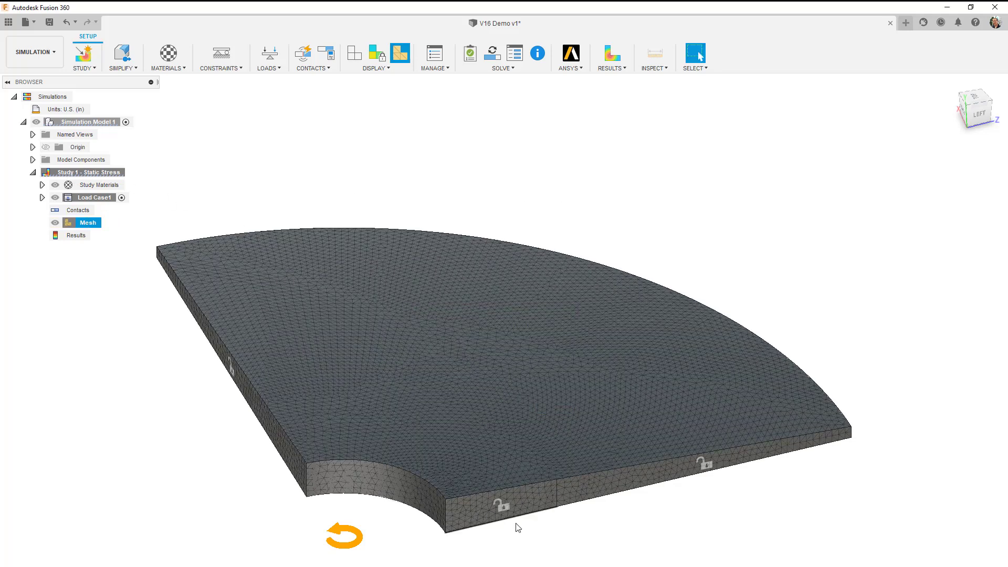
scroll(539, 547, up, 4)
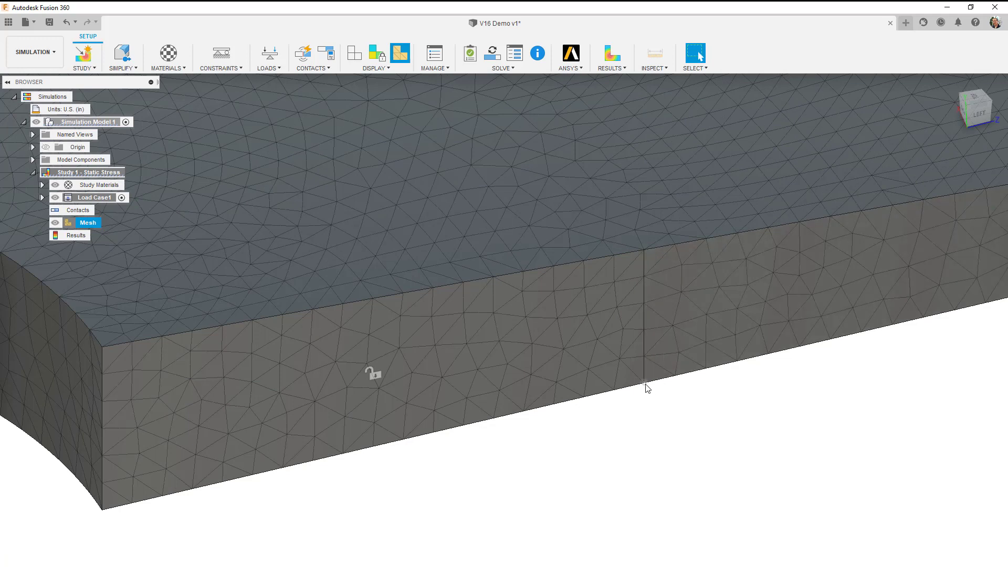
scroll(651, 426, down, 5)
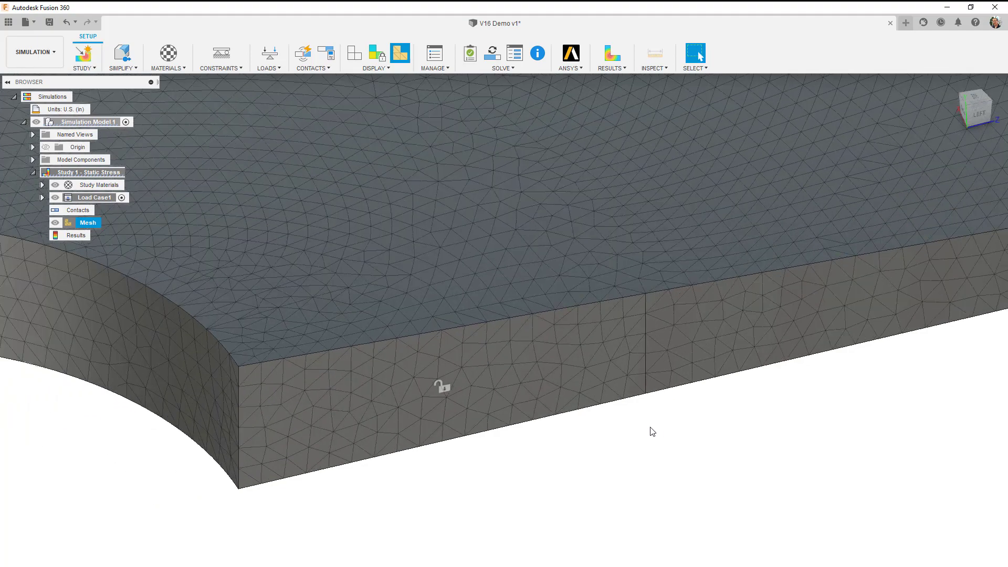
scroll(651, 434, down, 5)
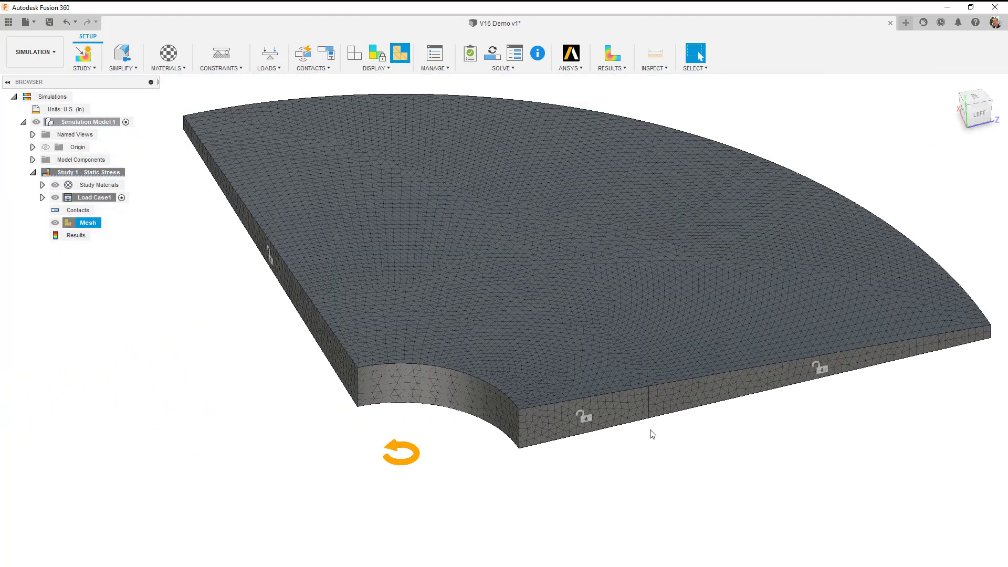
Solve the static stress study locally.
click(493, 56)
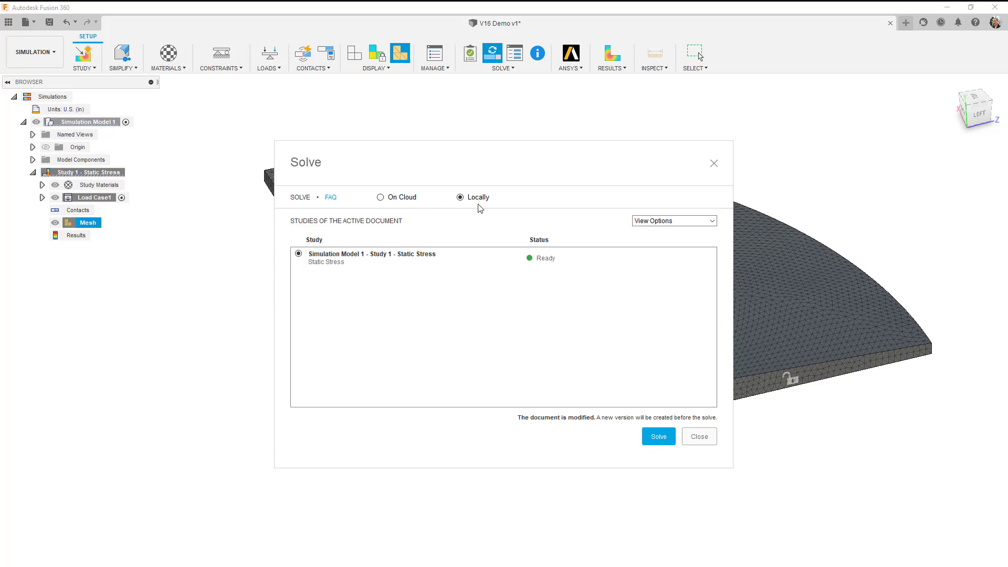
click(663, 439)
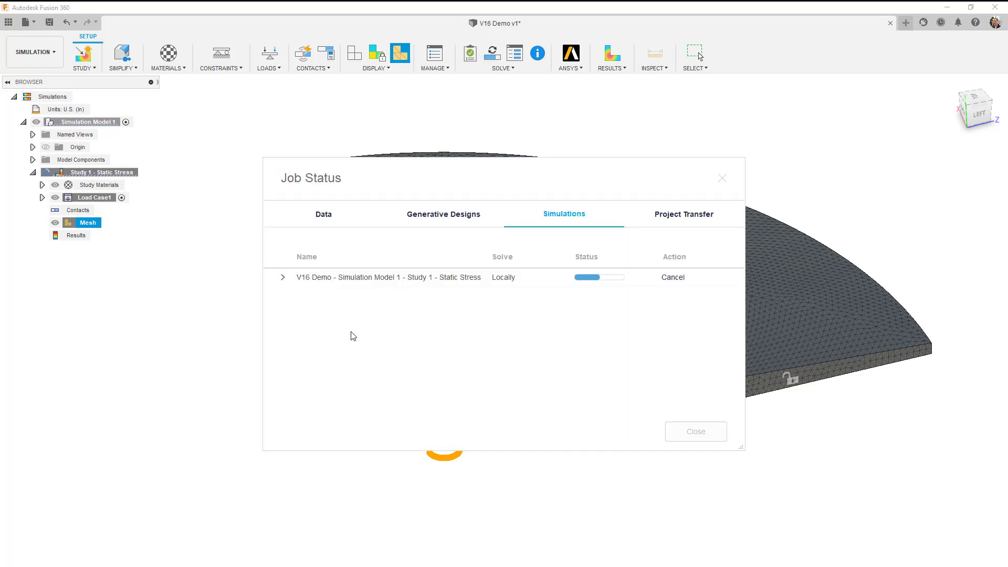
Close the results details of the solved study and display the Von Mises stress results.
click(283, 277)
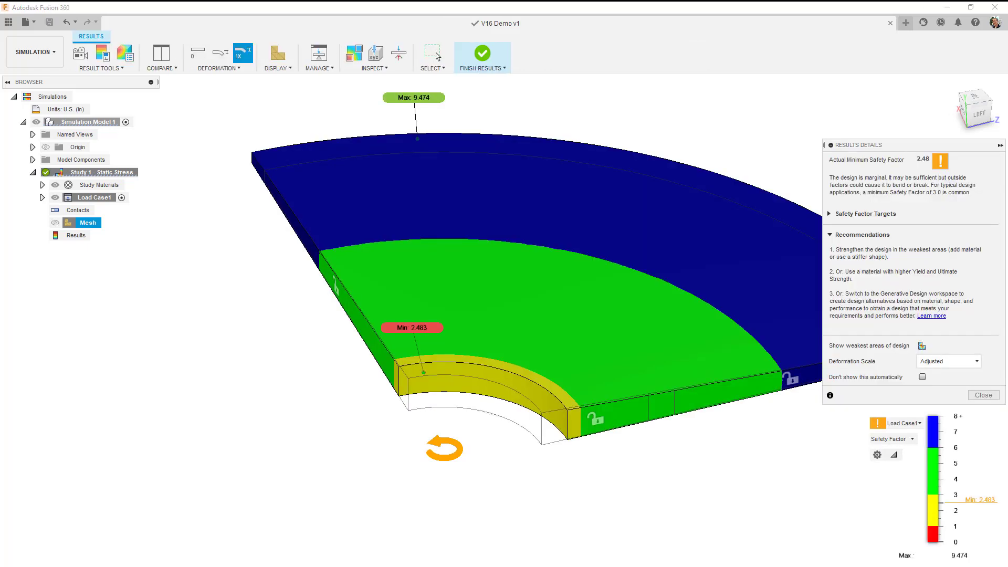
drag(928, 150, 778, 147)
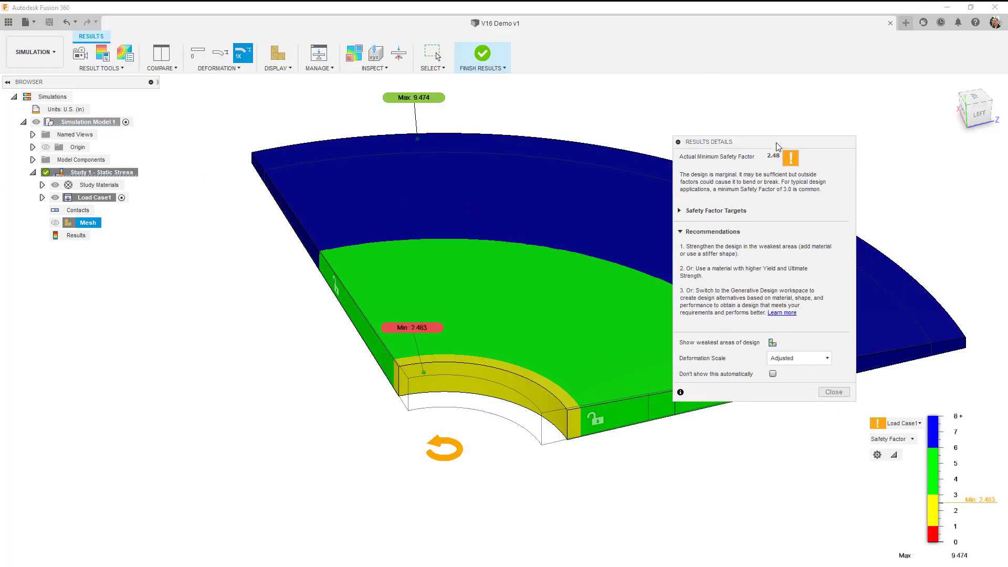
click(839, 393)
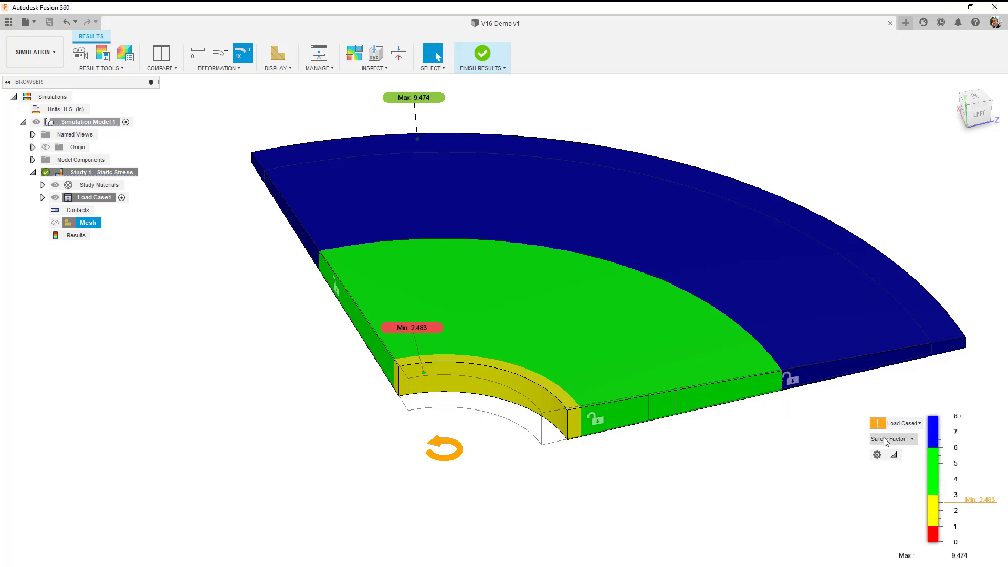
click(910, 441)
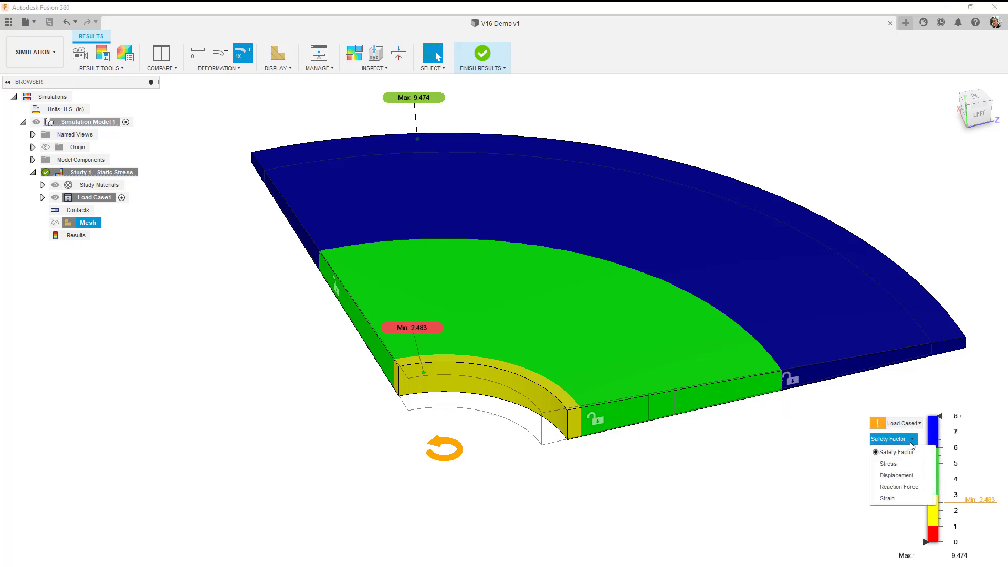
click(888, 464)
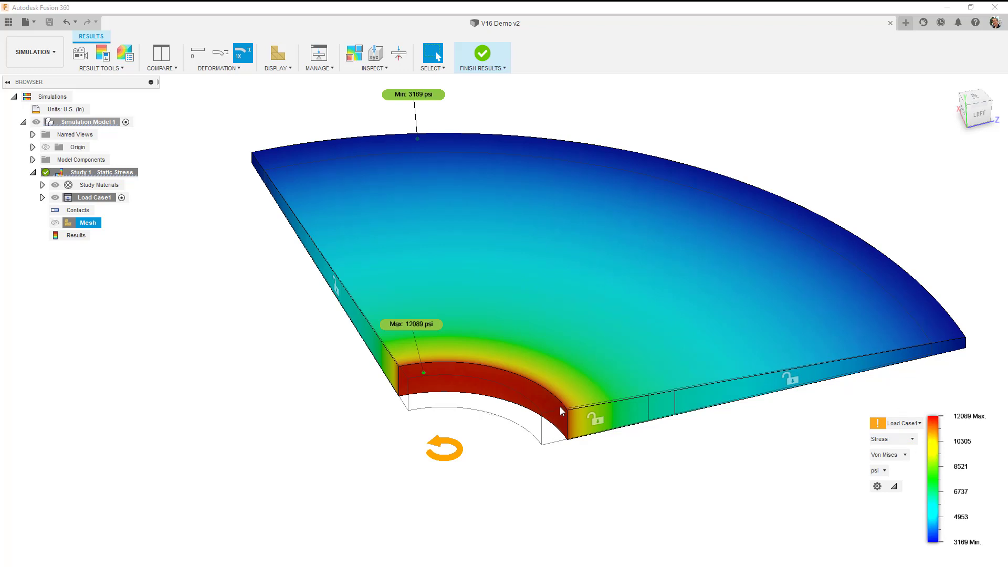
Set the deformation display to Actual and inspect the stress distribution around the disc's inner hole.
click(974, 98)
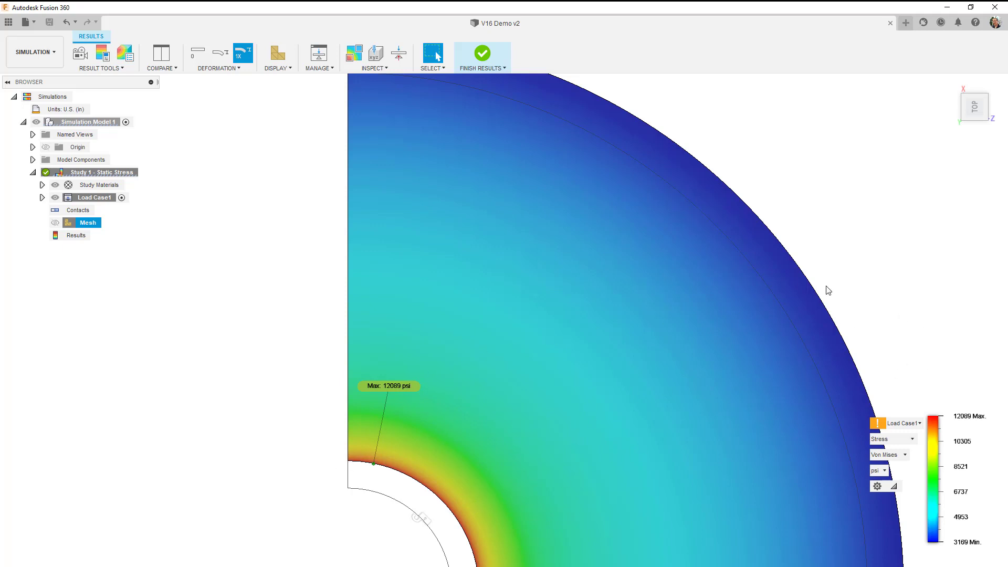
scroll(642, 395, down, 2)
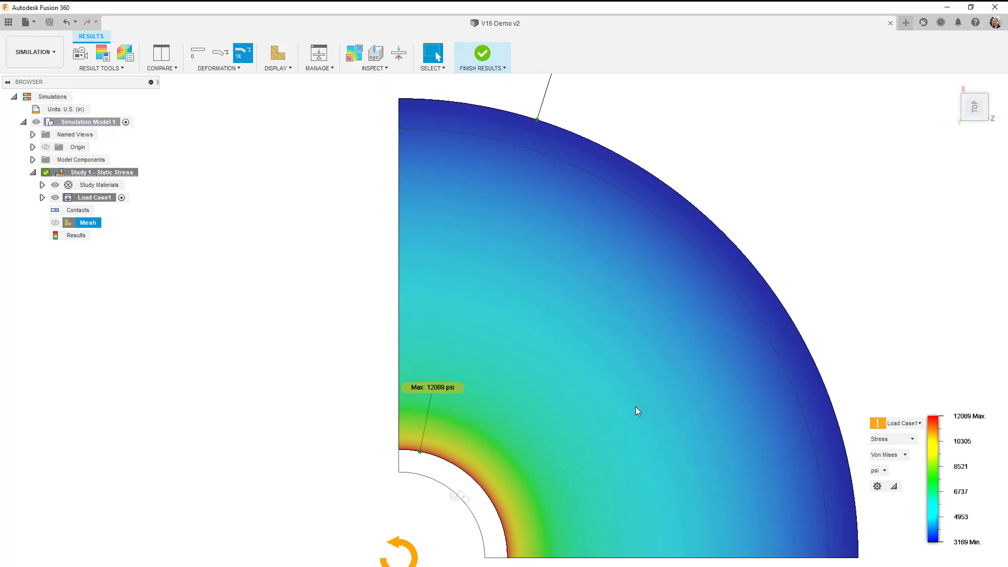
scroll(637, 411, down, 2)
shift+middle_drag(638, 389, 629, 356)
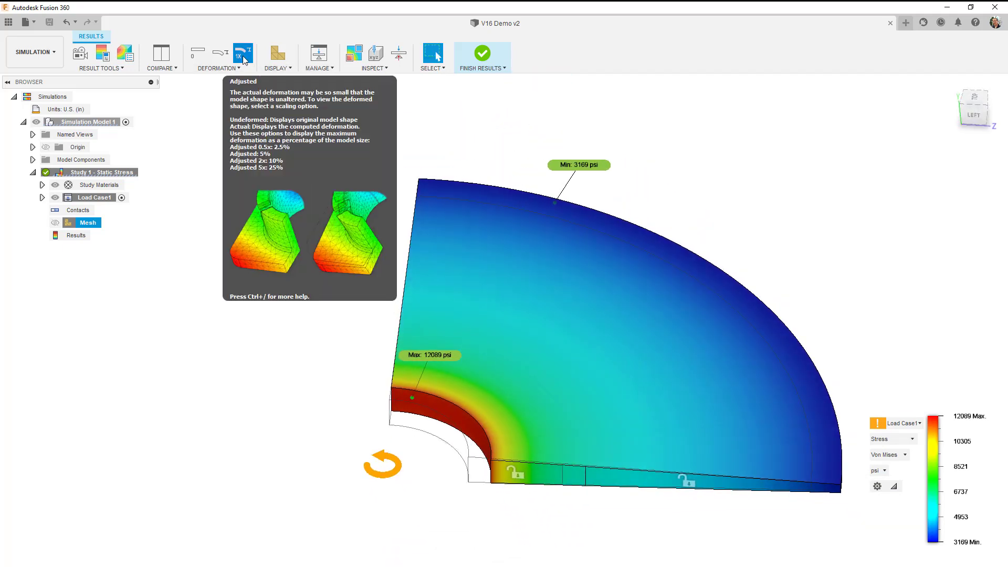
click(226, 57)
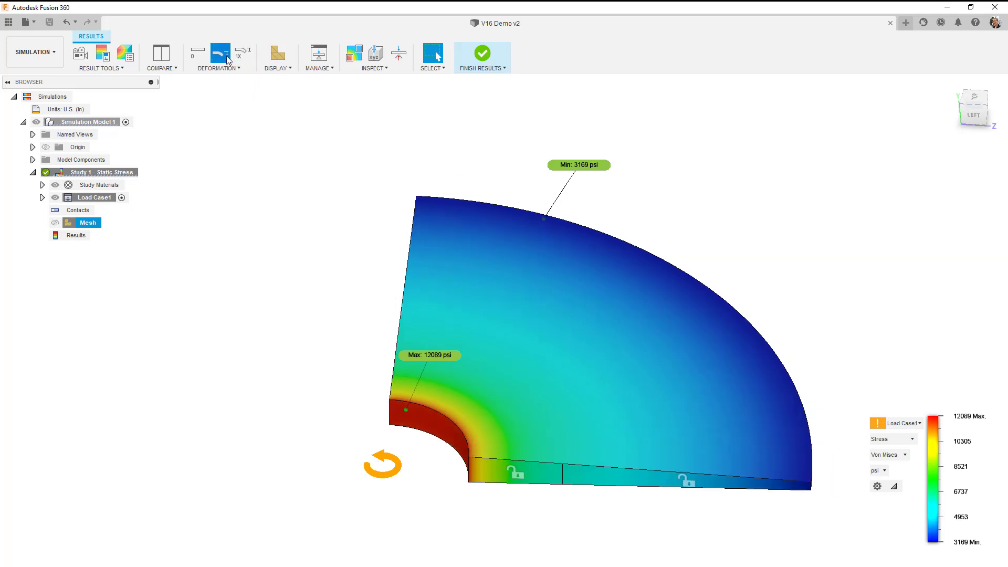
scroll(457, 492, up, 5)
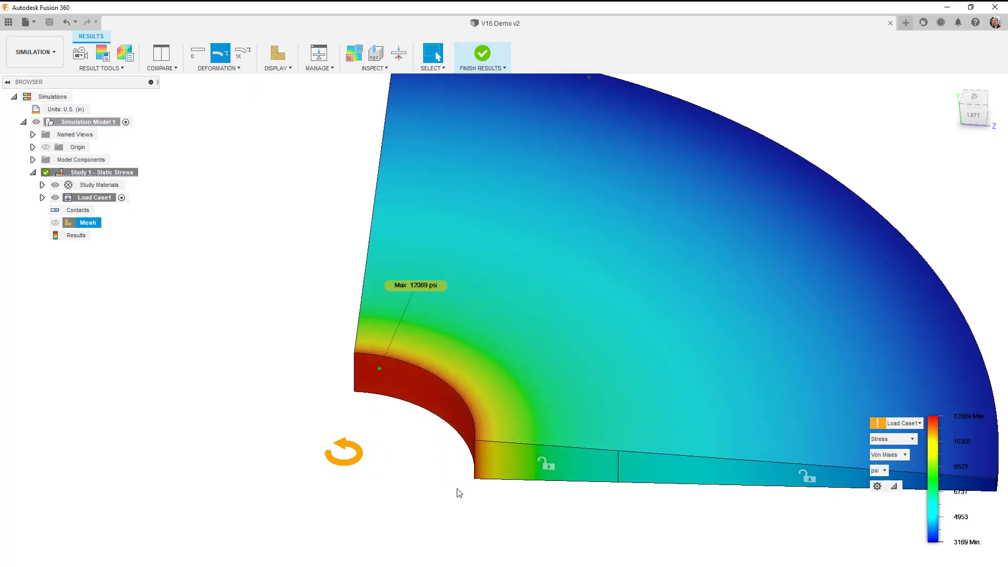
scroll(456, 492, down, 5)
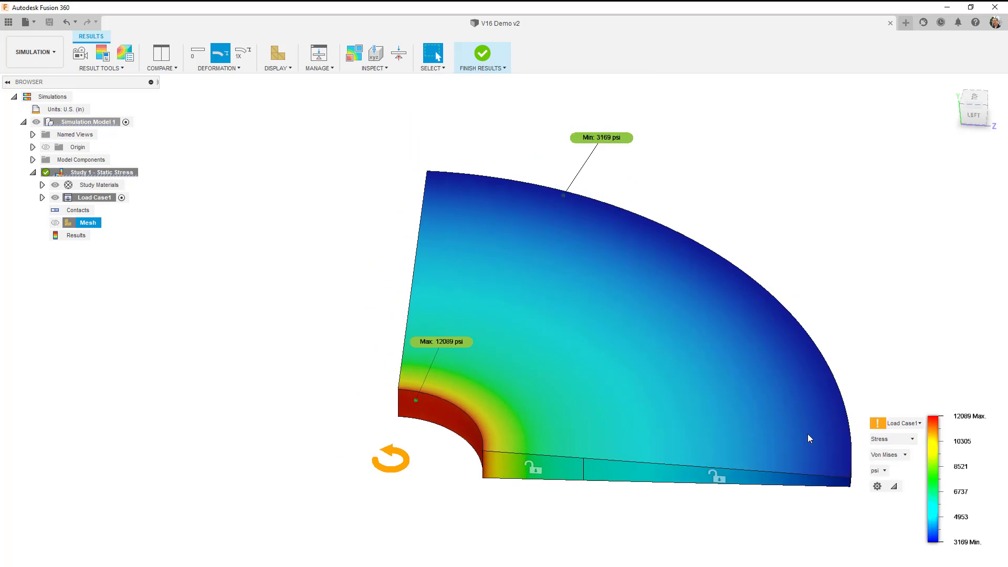
Review the total displacement plot of the disc and return to the stress plot.
click(892, 439)
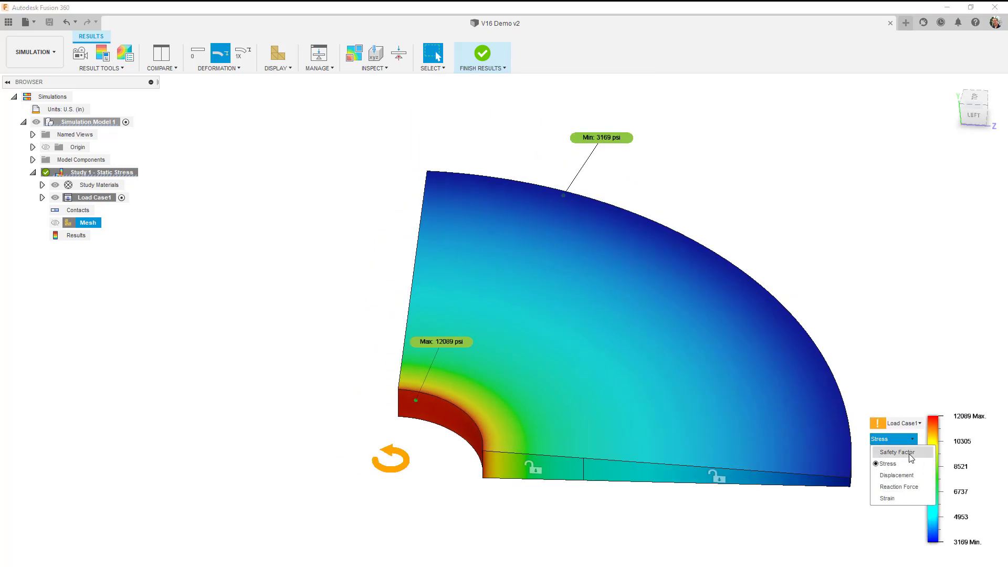
click(909, 476)
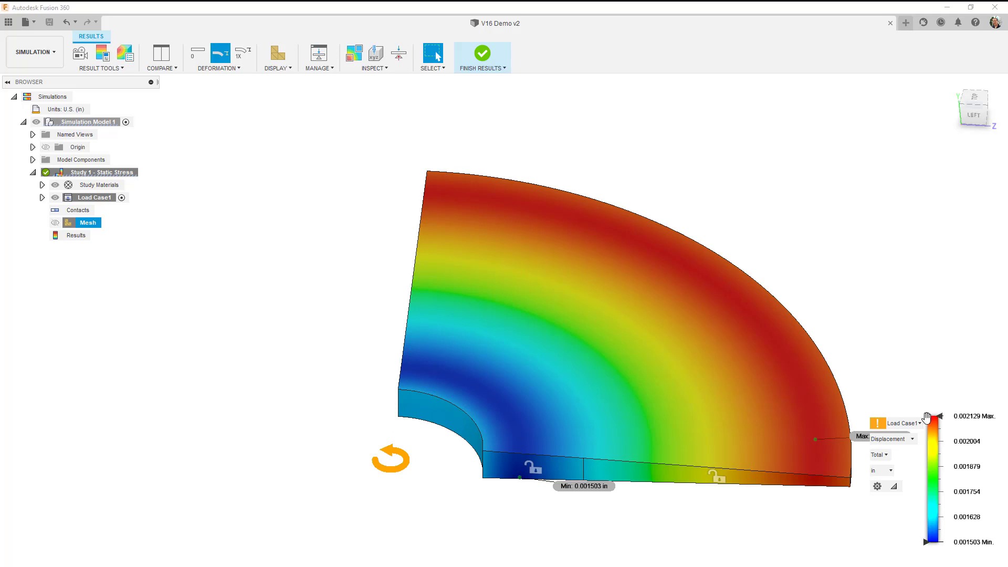
click(904, 439)
click(903, 464)
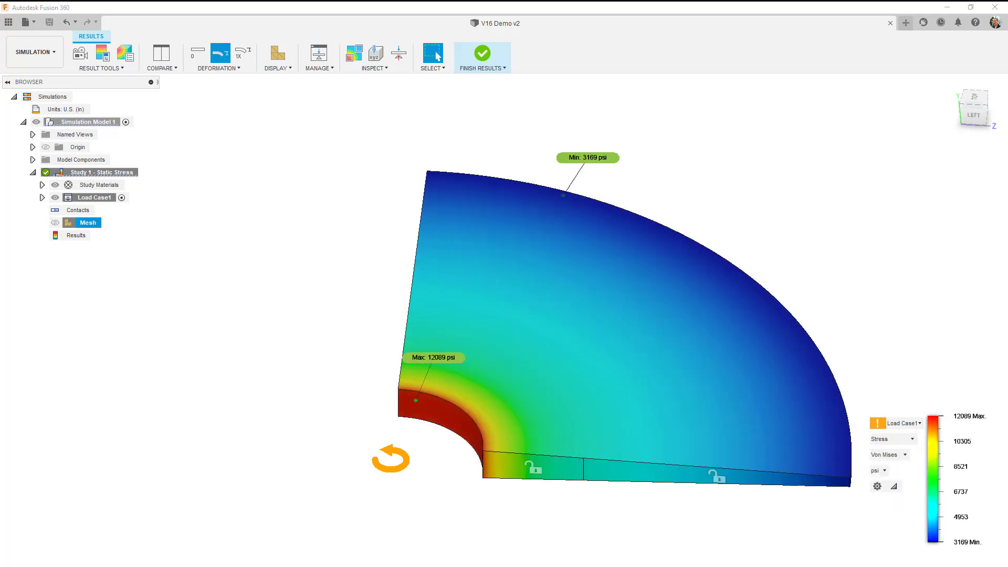
Consult the disc's verification data in the Excel spreadsheet, return to Fusion 360 and display the Normal ZZ stress component.
drag(79, 232, 521, 90)
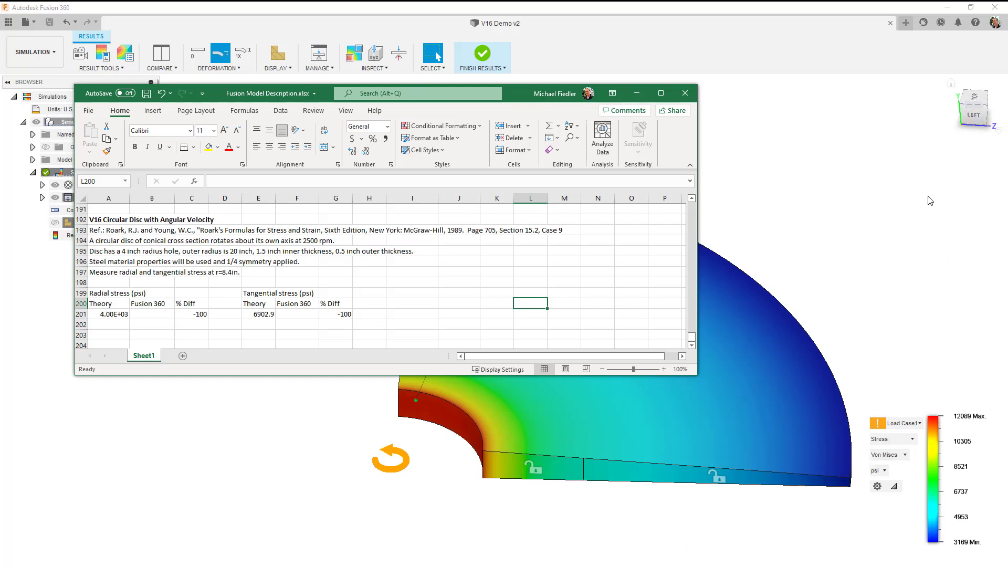
middle_drag(632, 540, 653, 498)
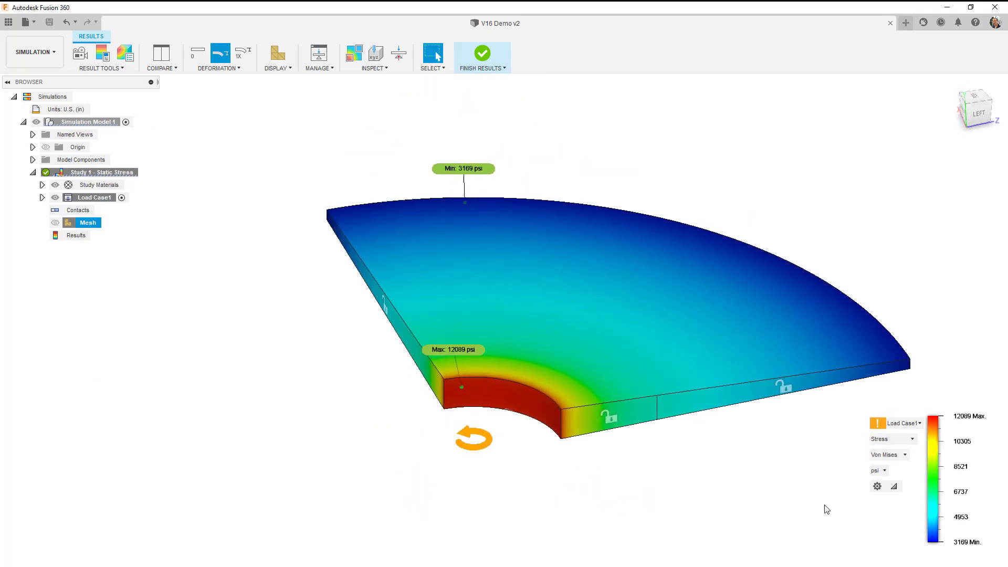
click(892, 455)
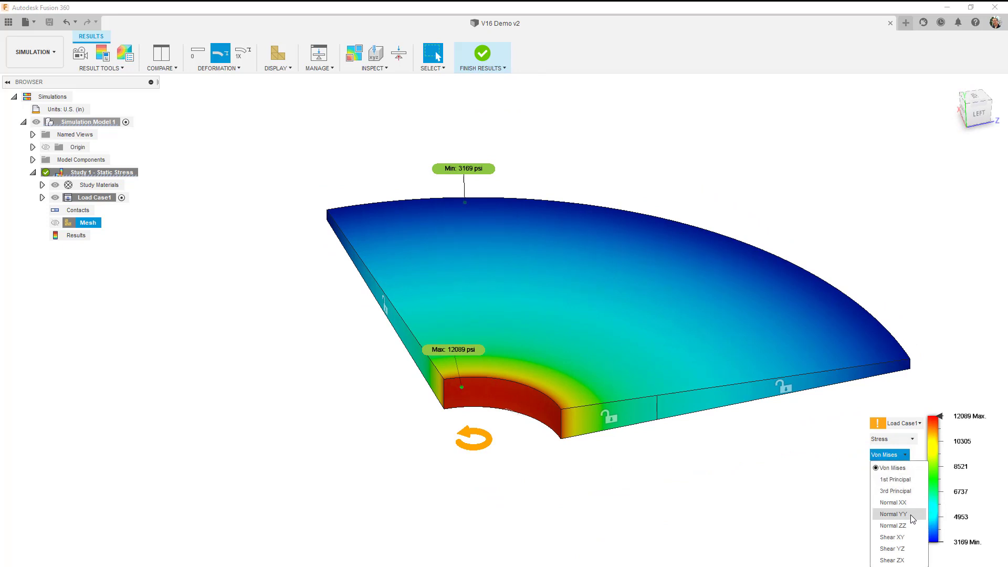
click(909, 527)
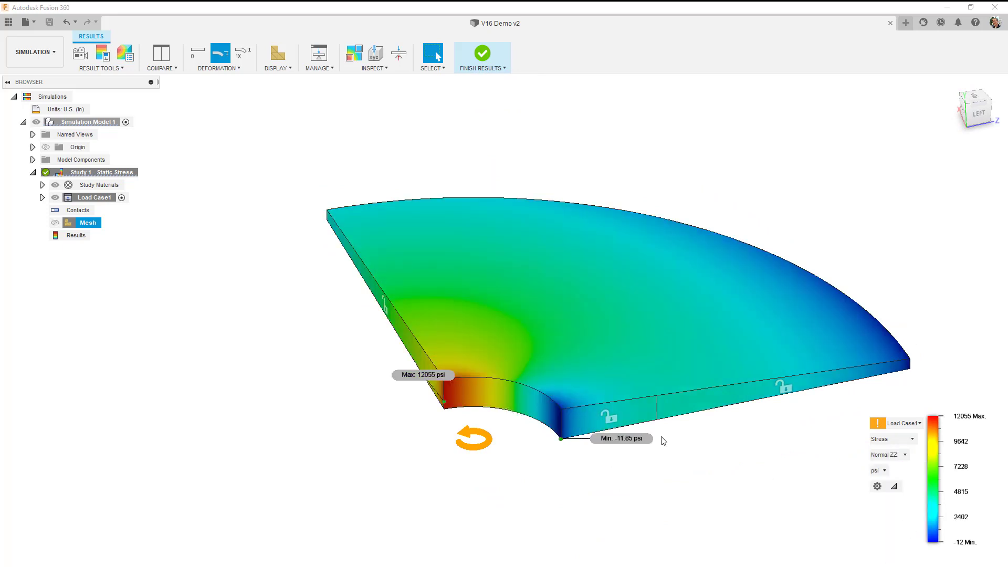
Create a surface probe where the split line meets the lower edge of the cut face and place its label clear of the model.
scroll(663, 441, up, 5)
scroll(663, 440, up, 10)
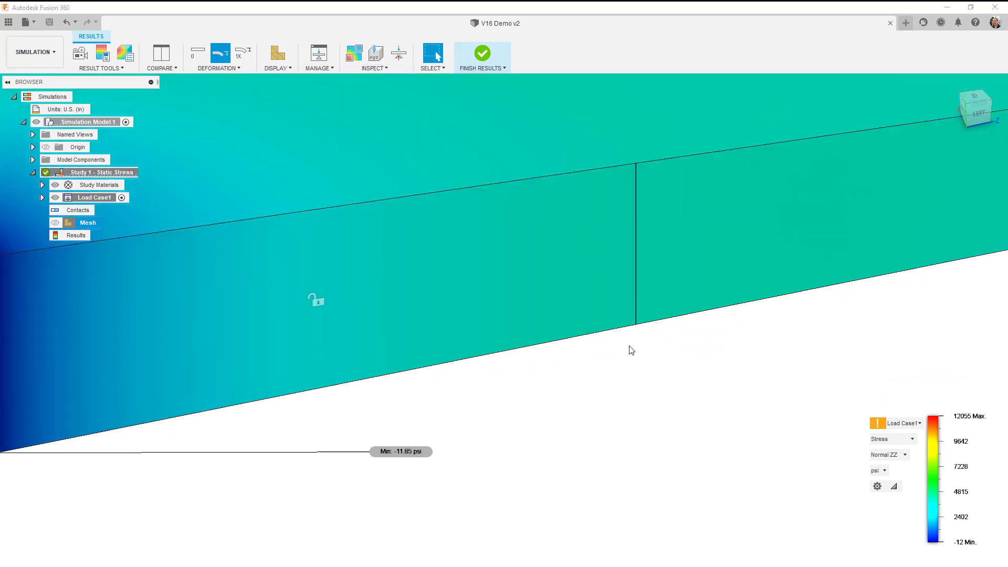
scroll(631, 350, up, 3)
scroll(655, 254, up, 2)
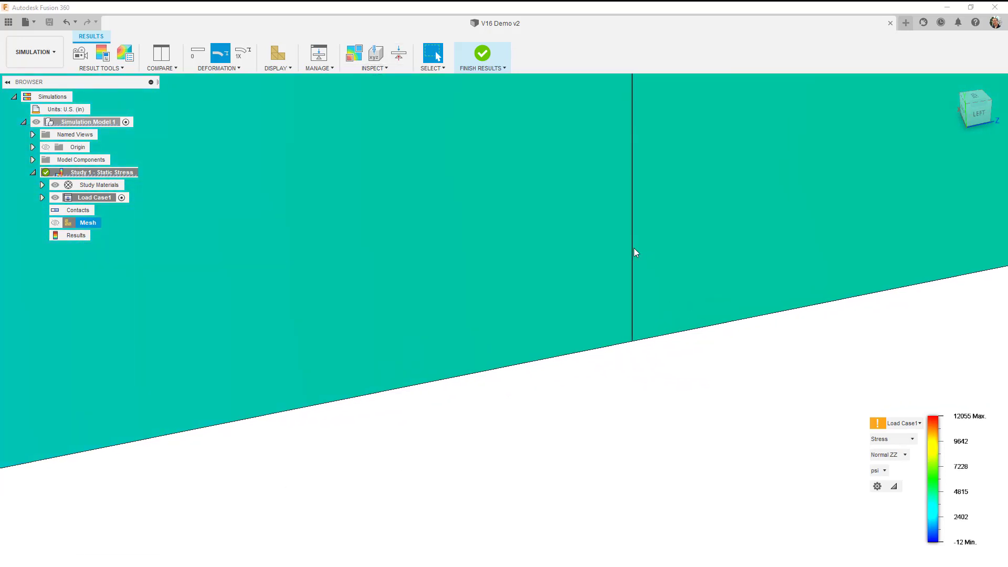
click(380, 67)
click(378, 89)
click(386, 94)
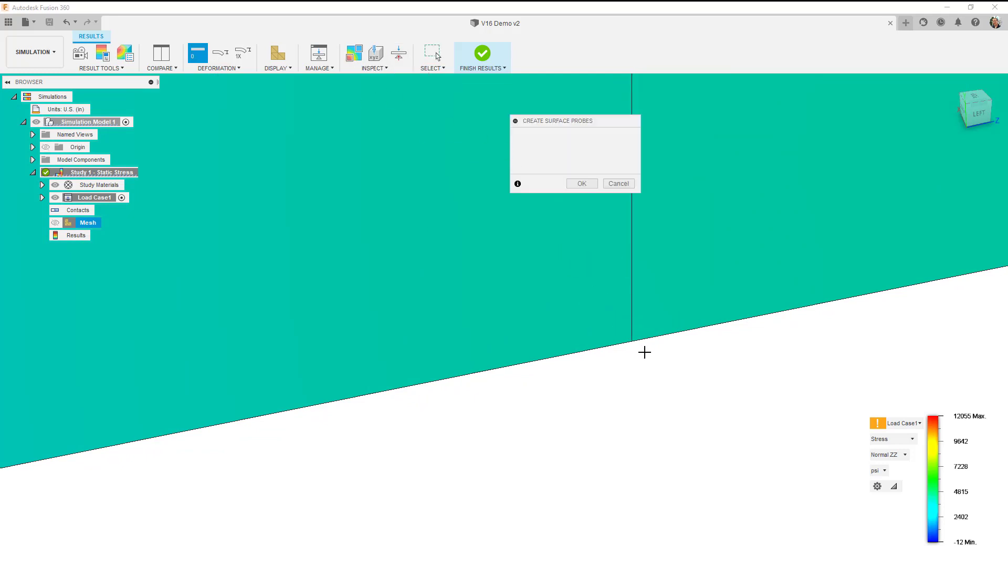
click(633, 341)
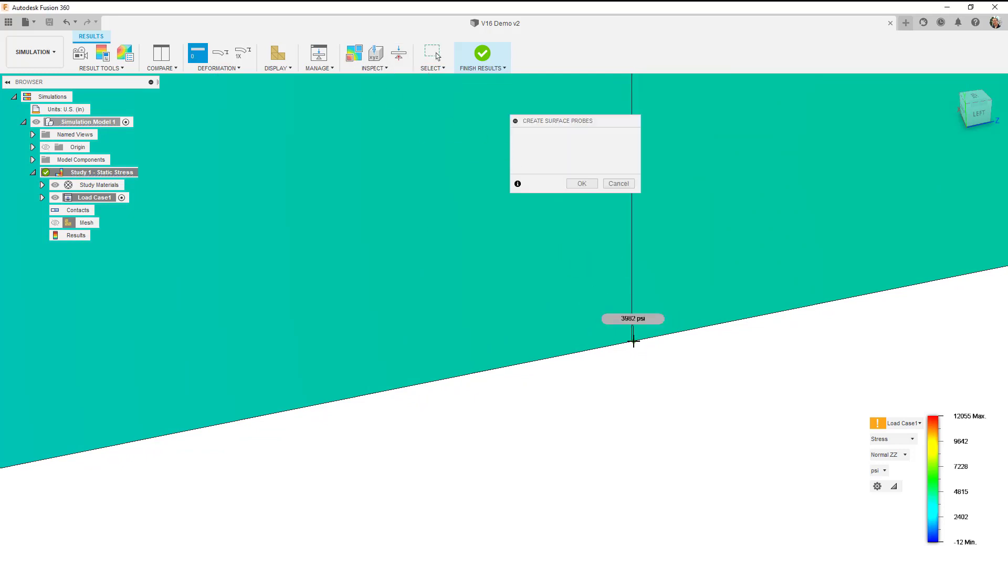
click(640, 197)
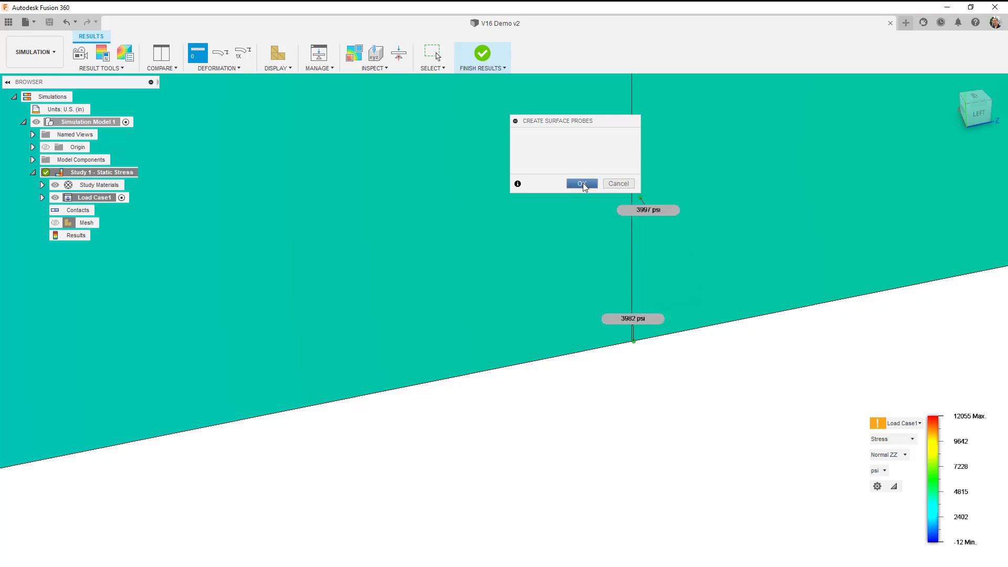
click(583, 182)
drag(647, 315, 730, 386)
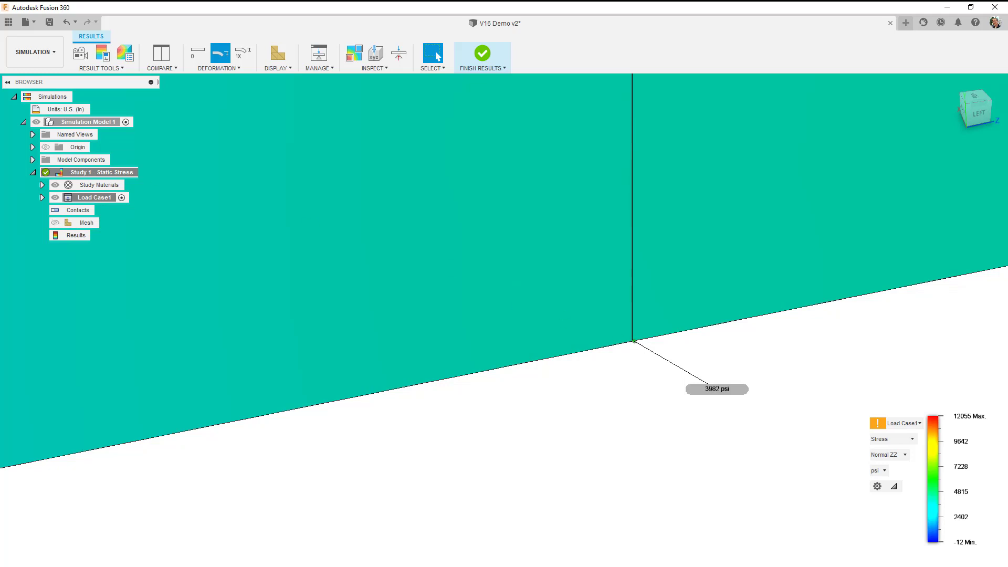
Switch to the Excel spreadsheet, enter 3962 as the Fusion 360 radial stress in cell B201 and check the percent difference formula in C201.
key(alt+Tab)
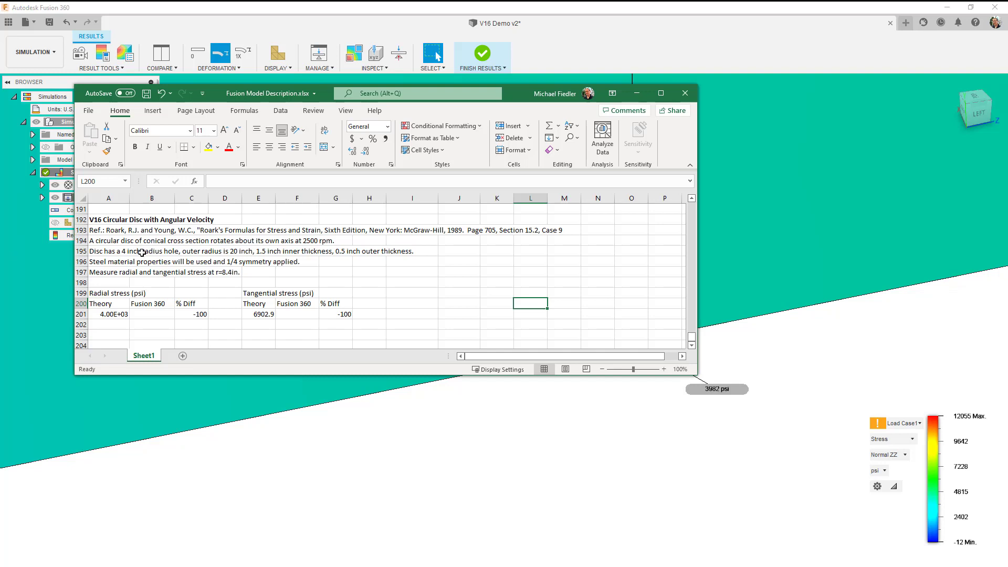
click(153, 315)
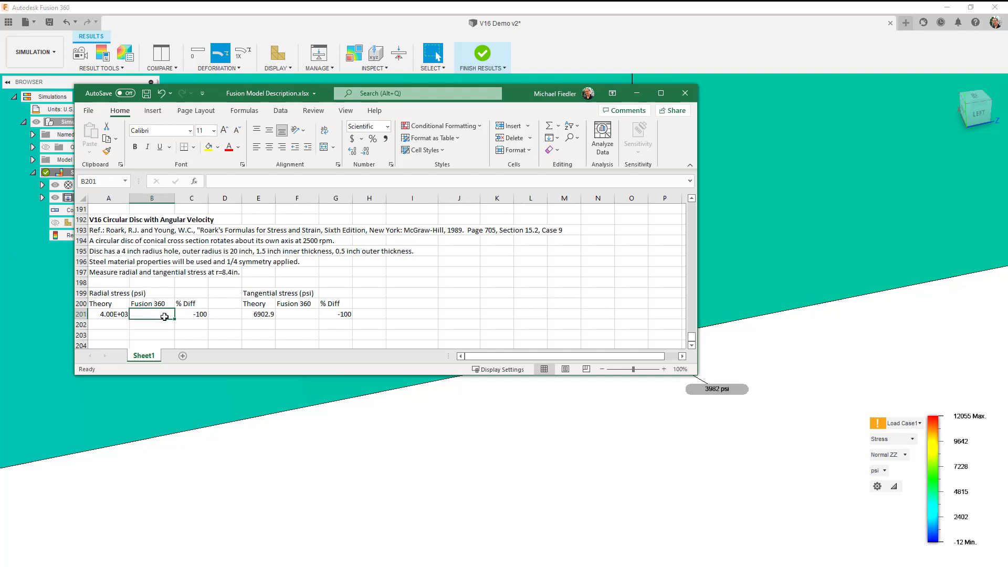
text(3962)
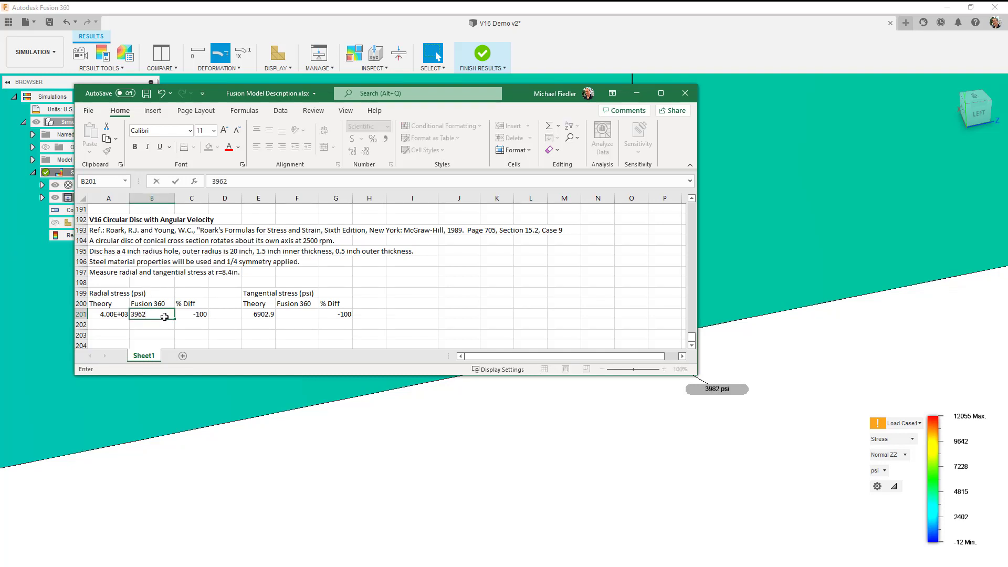
key(Return)
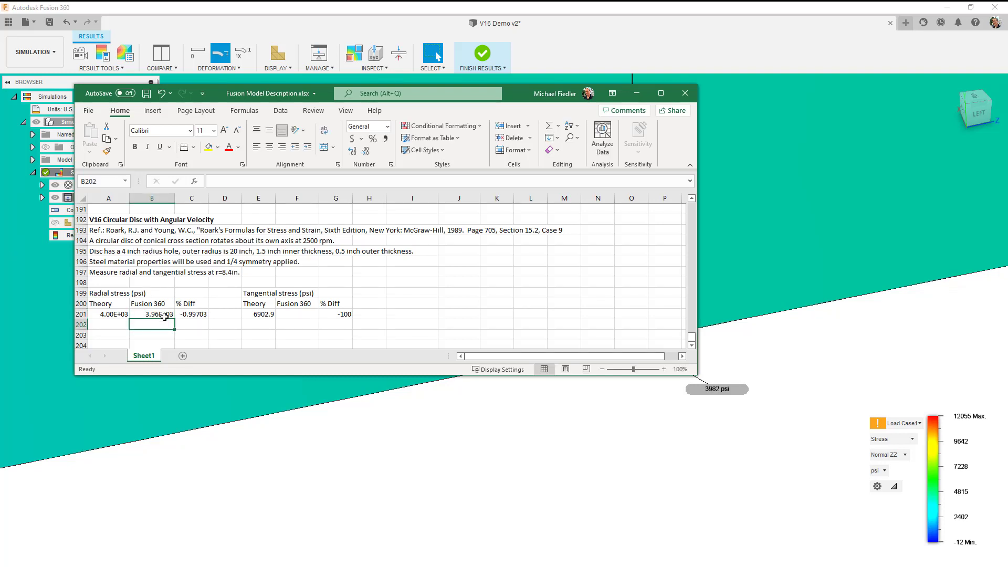
click(201, 315)
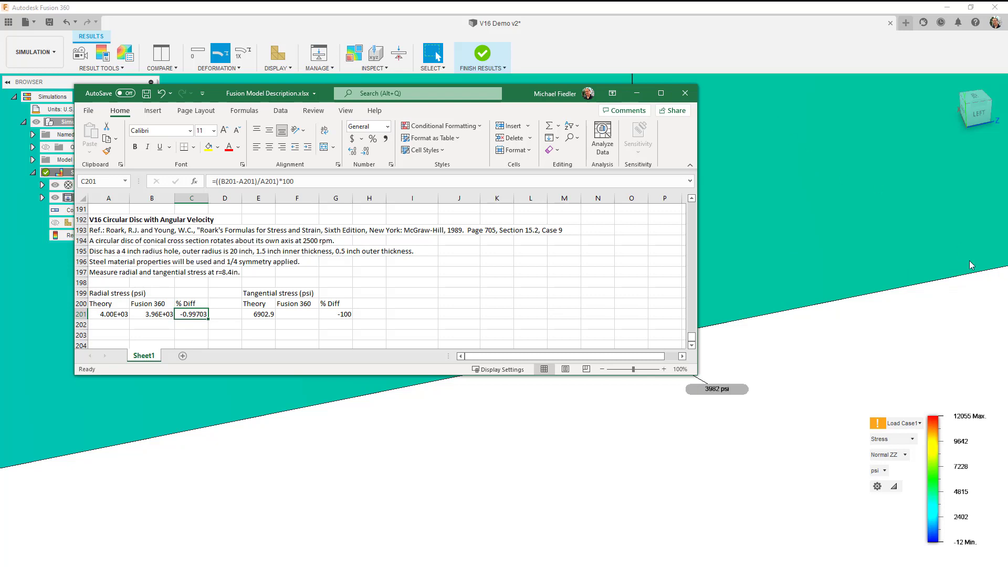
Display the Normal XX stress component in Fusion 360 and enter 7034 as the Fusion 360 tangential stress in spreadsheet cell F201.
click(905, 456)
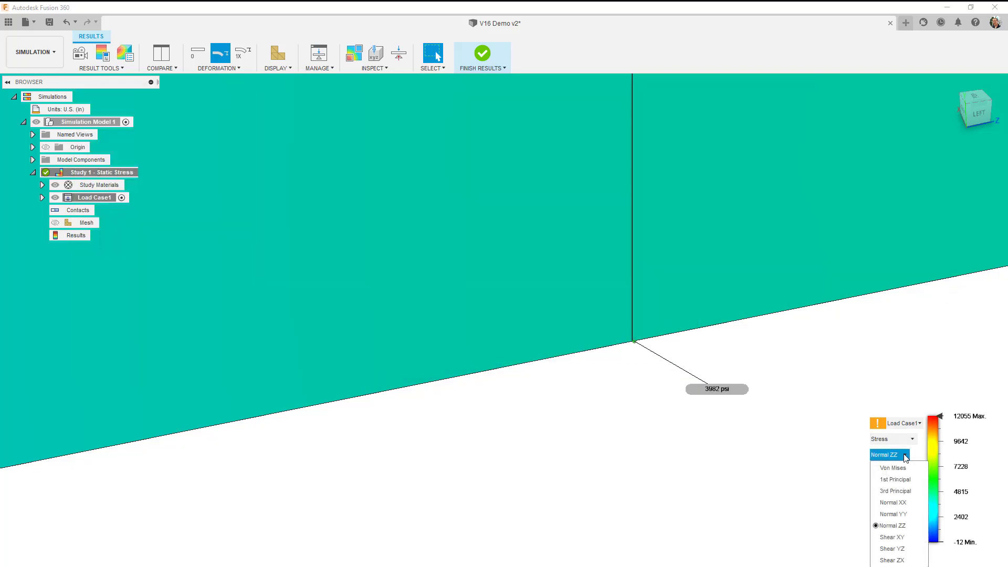
click(902, 505)
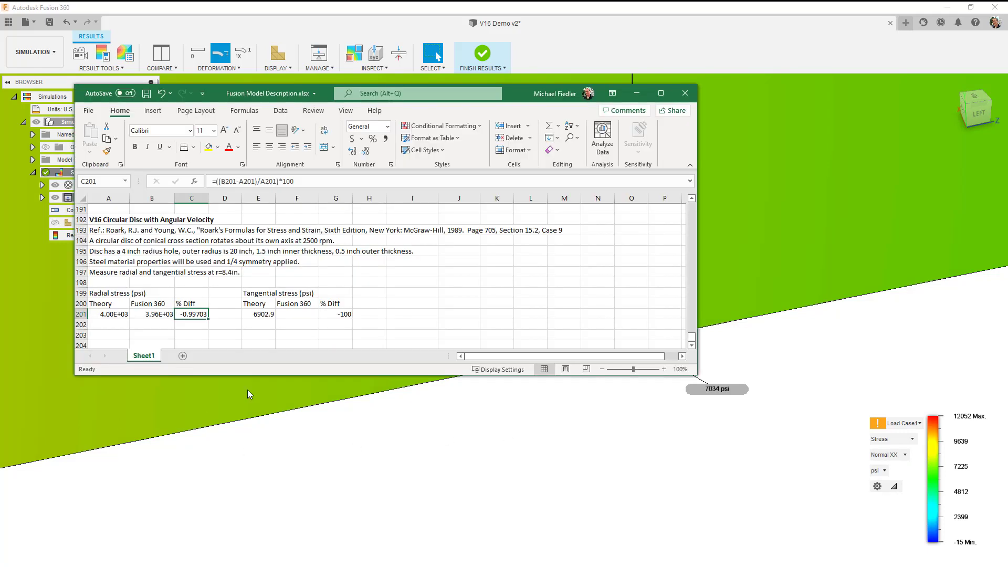
click(300, 315)
text(7034)
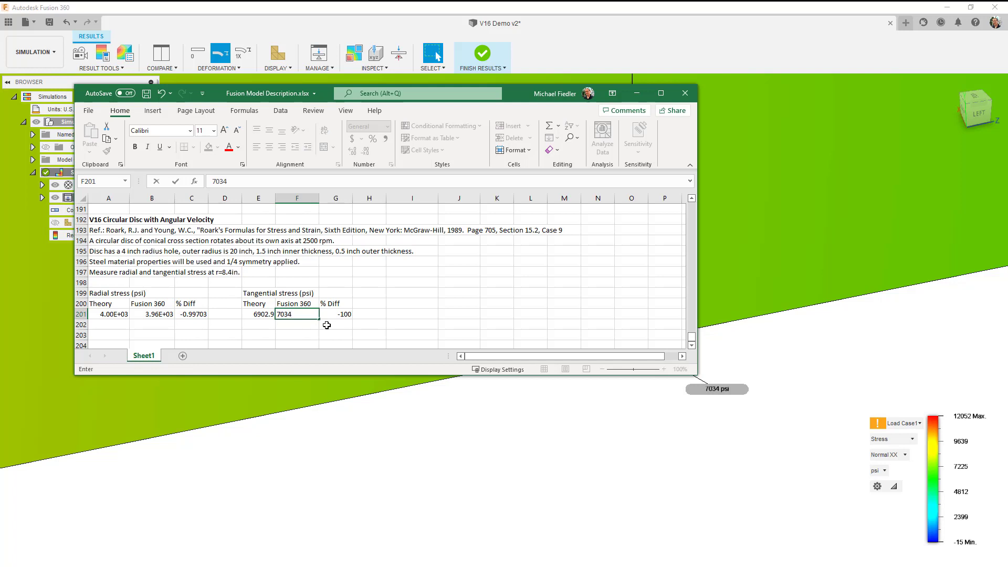
key(Return)
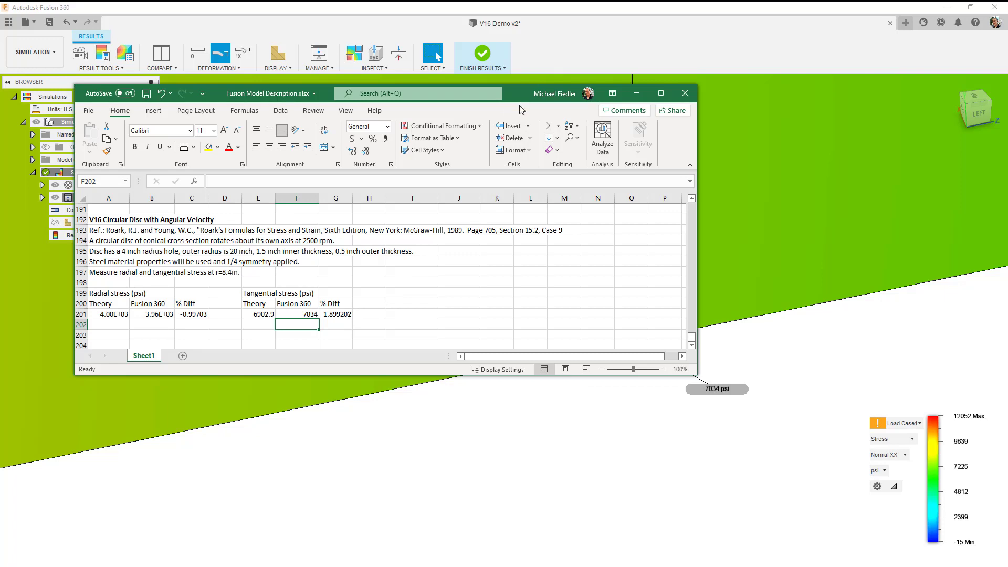
Return to Fusion 360 and examine the Normal XX stress over the whole quarter disc, including the probed cut face.
drag(520, 110, 0, 252)
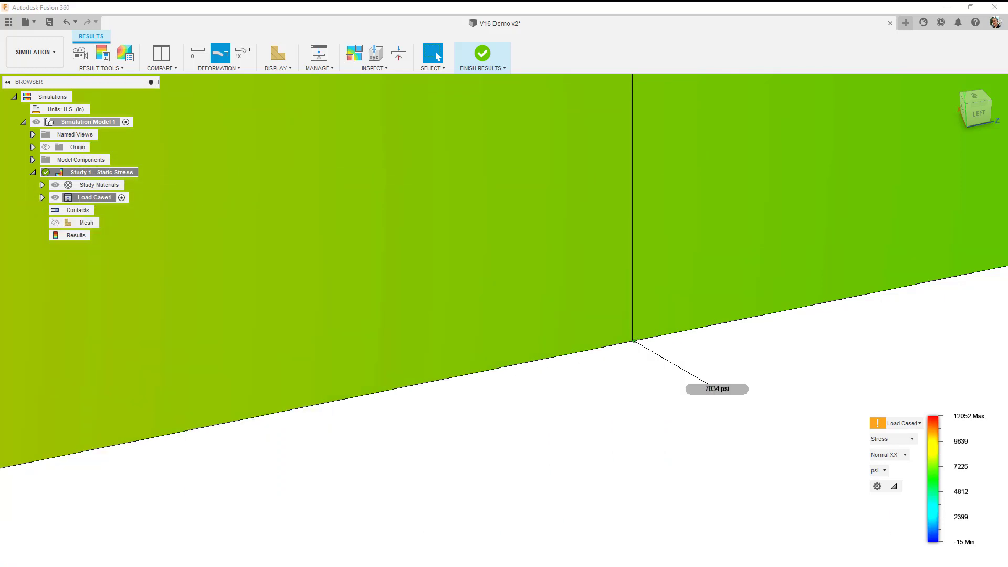
click(951, 83)
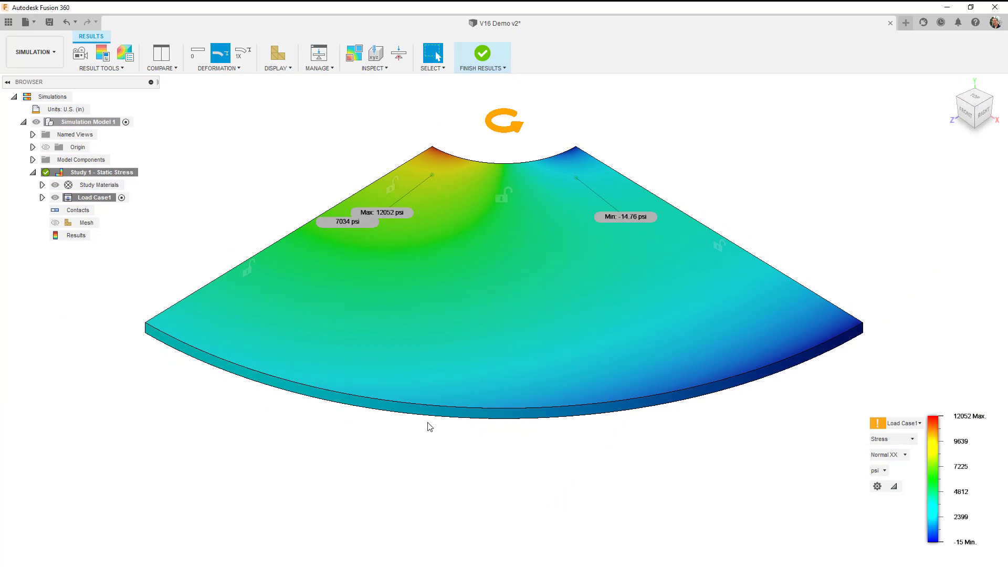
shift+middle_drag(430, 426, 647, 78)
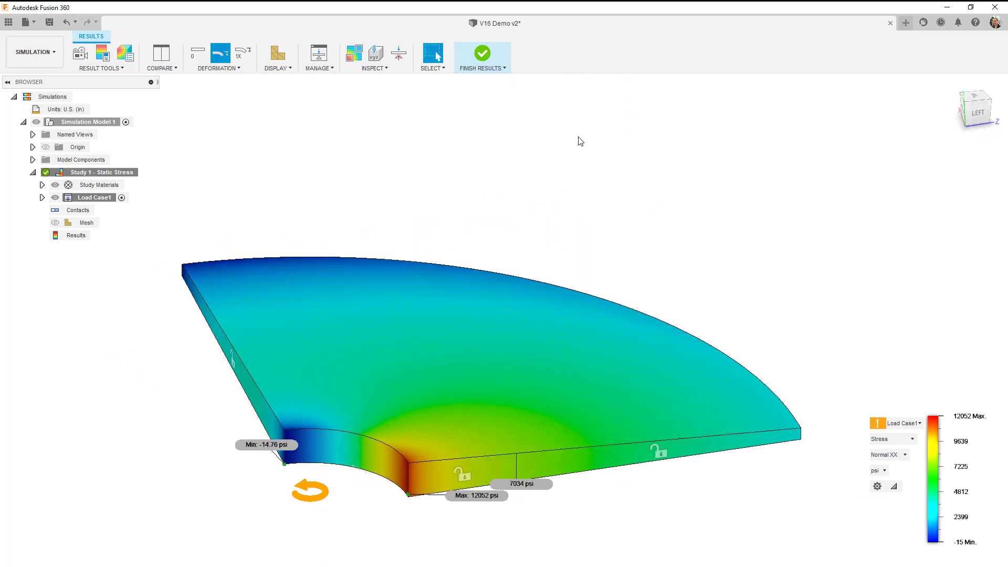